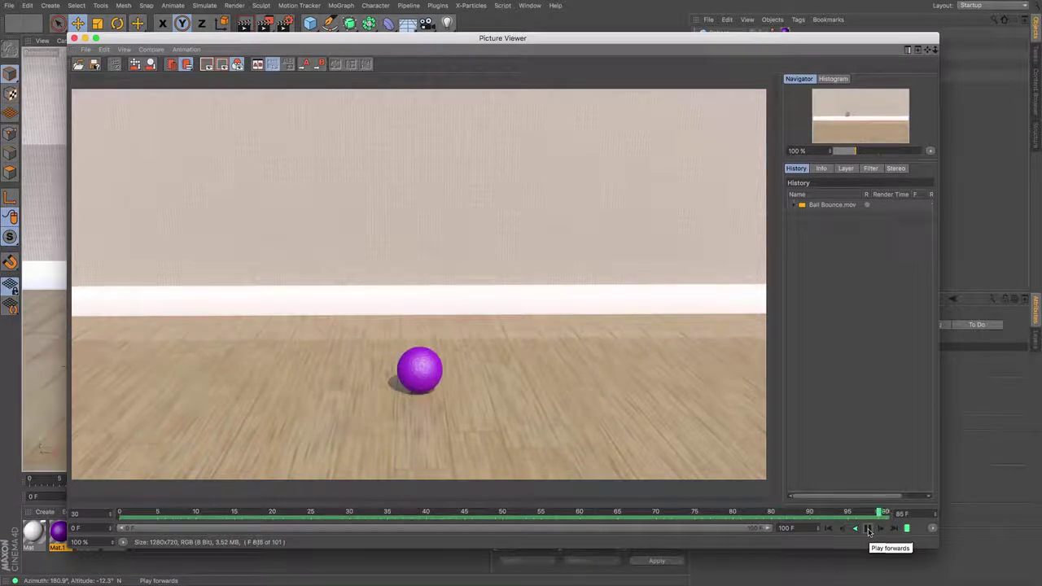
Close the Ball Bounce render preview and create a new empty project.
{"action": "left_click", "coordinate": [868, 532]}
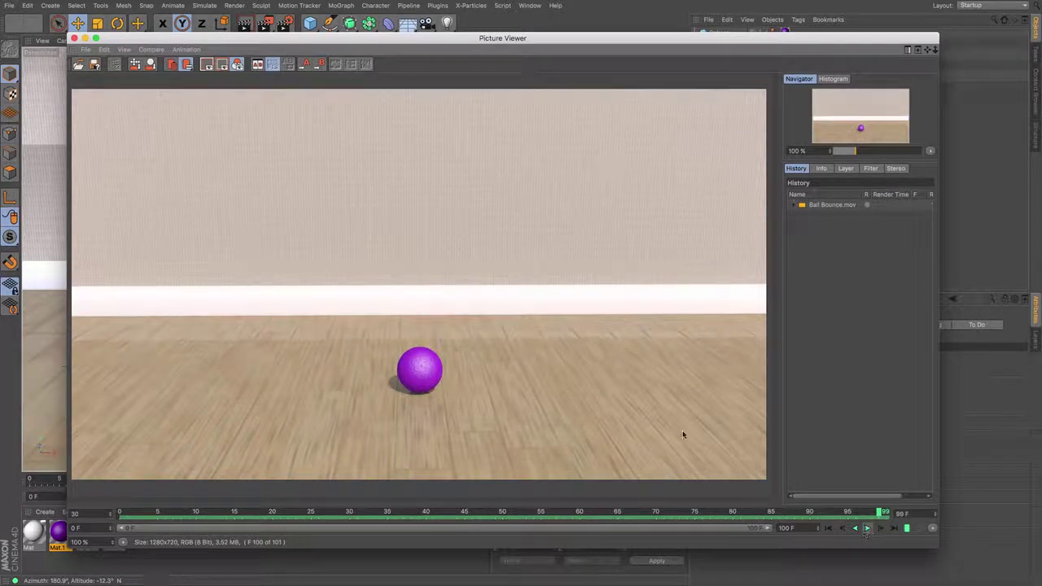
{"action": "left_click", "coordinate": [73, 39]}
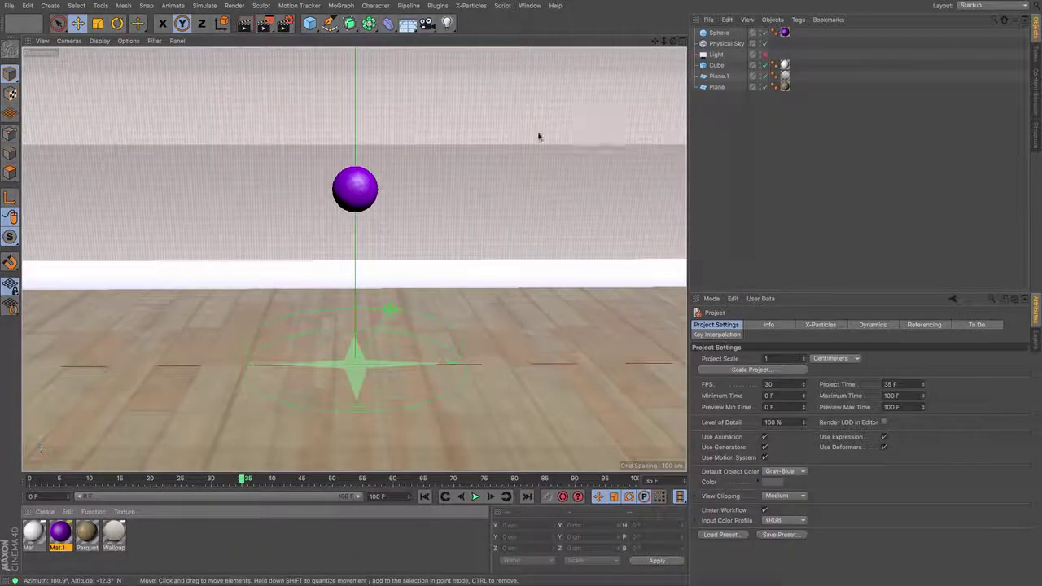
{"action": "left_click", "coordinate": [9, 6]}
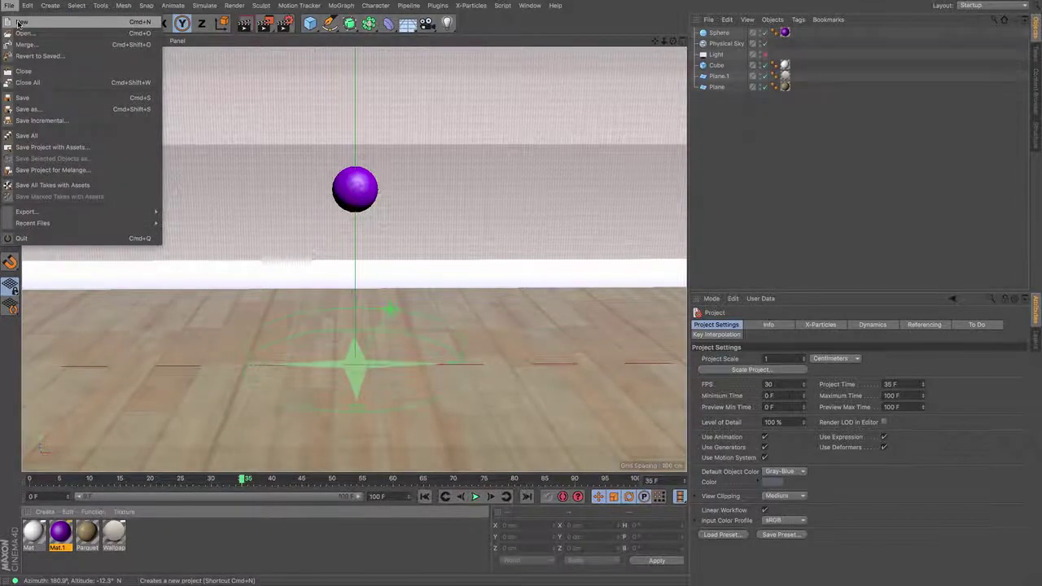
{"action": "left_click", "coordinate": [18, 23]}
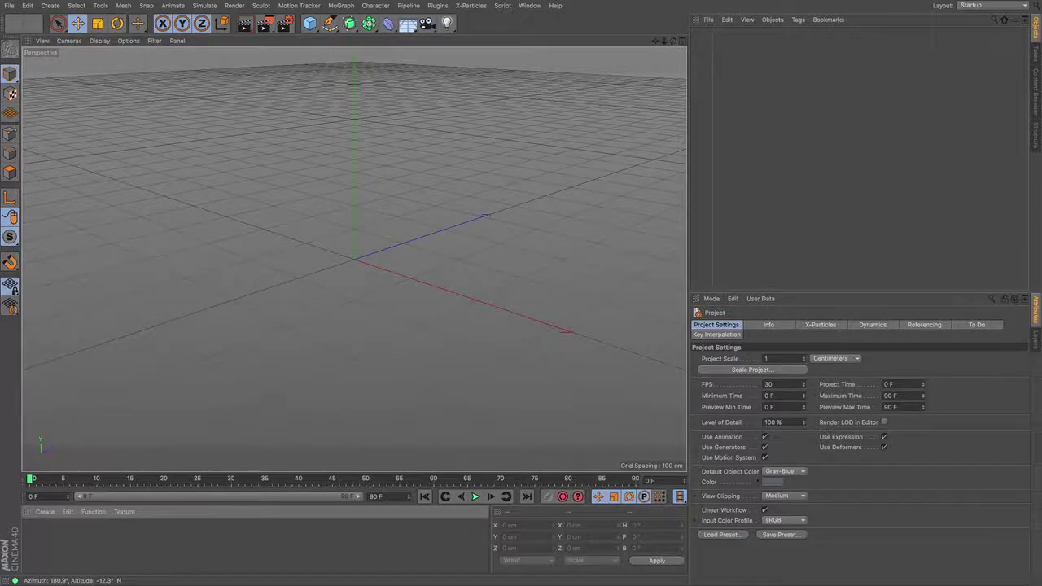
Add a plane at the origin as the floor and widen it to about 622 cm.
{"action": "mouse_move", "coordinate": [354, 259]}
{"action": "left_mouse_down", "text": "alt"}
{"action": "mouse_move", "coordinate": [451, 248]}
{"action": "mouse_move", "coordinate": [414, 236]}
{"action": "mouse_move", "coordinate": [354, 259]}
{"action": "left_mouse_up", "text": "alt"}
{"action": "left_click_drag", "start_coordinate": [311, 24], "coordinate": [419, 62]}
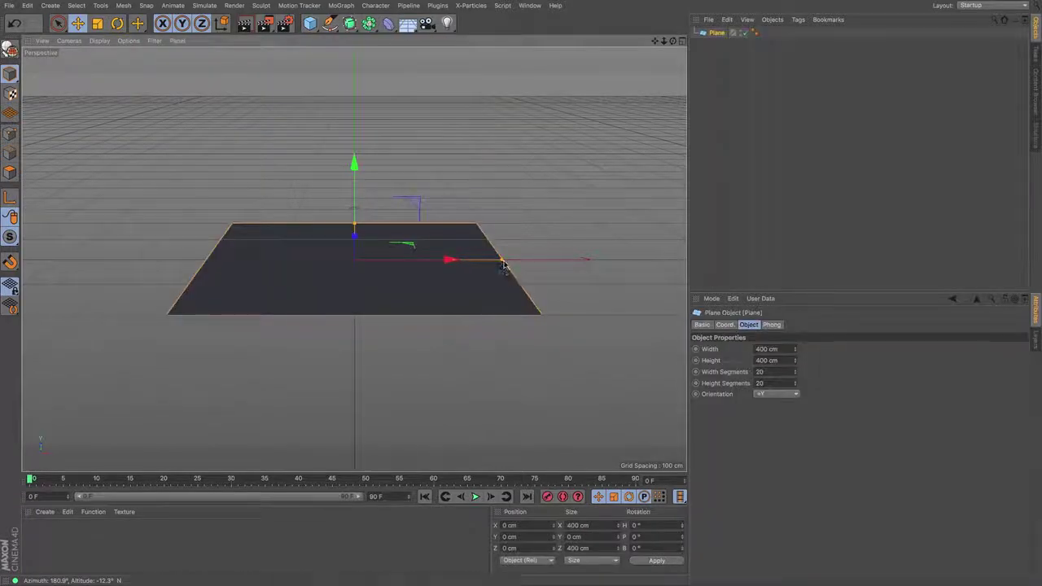
{"action": "left_click_drag", "start_coordinate": [502, 260], "coordinate": [583, 260]}
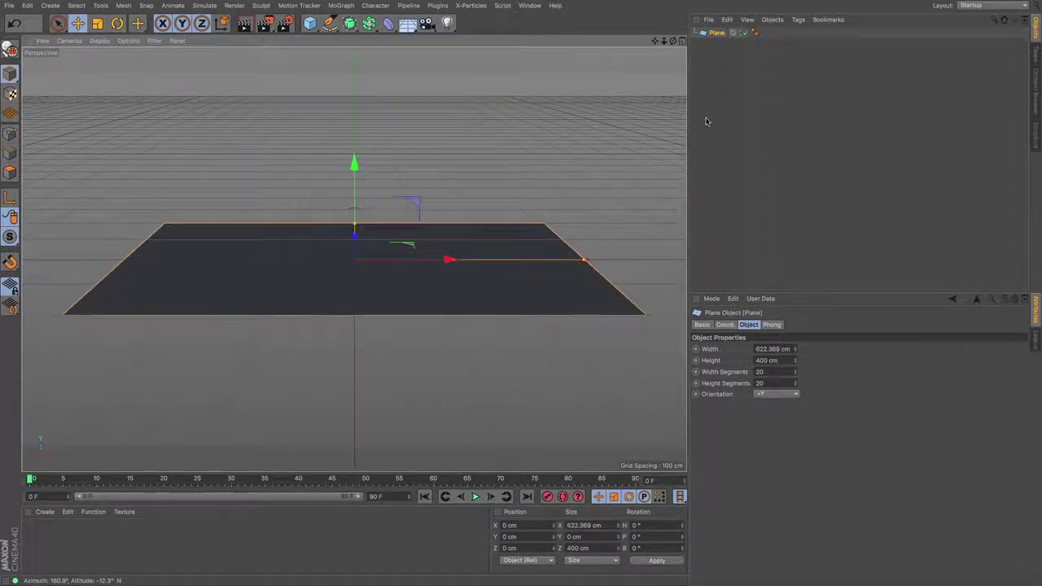
Duplicate the floor plane, pitch the copy 90° and move it to about Y 103 cm, Z 188 cm as the back wall.
{"action": "key", "text": "ctrl+c"}
{"action": "key", "text": "ctrl+v"}
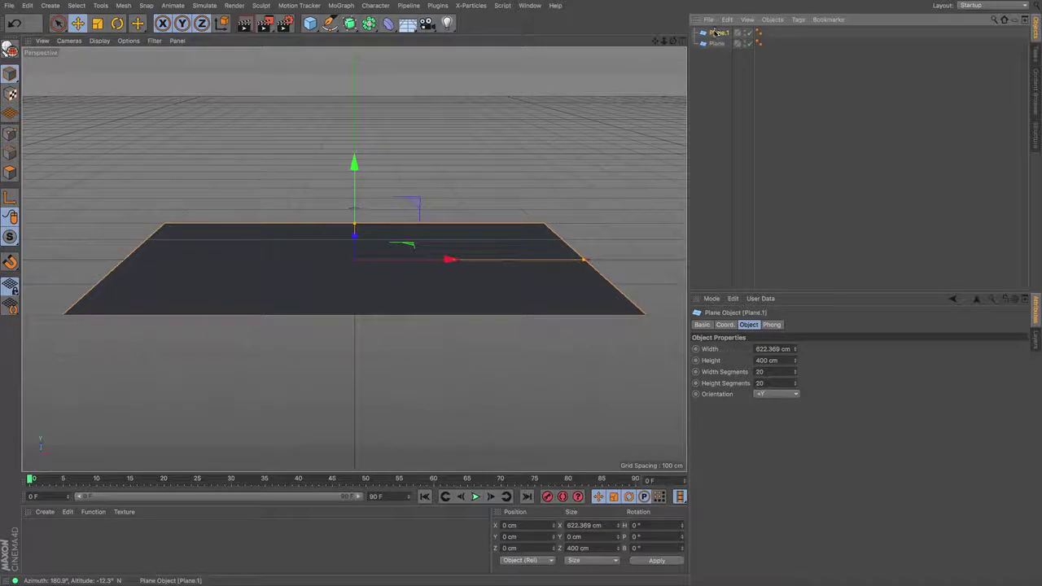
{"action": "key", "text": "r"}
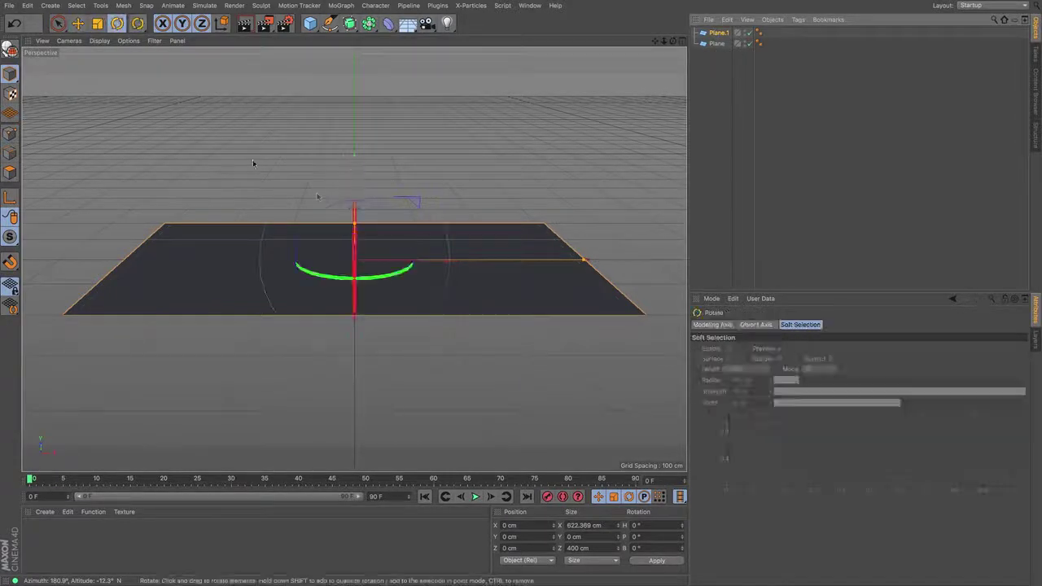
{"action": "left_click_drag", "start_coordinate": [346, 207], "coordinate": [365, 256]}
{"action": "key", "text": "e"}
{"action": "left_click_drag", "start_coordinate": [354, 126], "coordinate": [354, 61]}
{"action": "left_click_drag", "start_coordinate": [673, 41], "coordinate": [653, 97]}
{"action": "left_click_drag", "start_coordinate": [663, 41], "coordinate": [744, 44]}
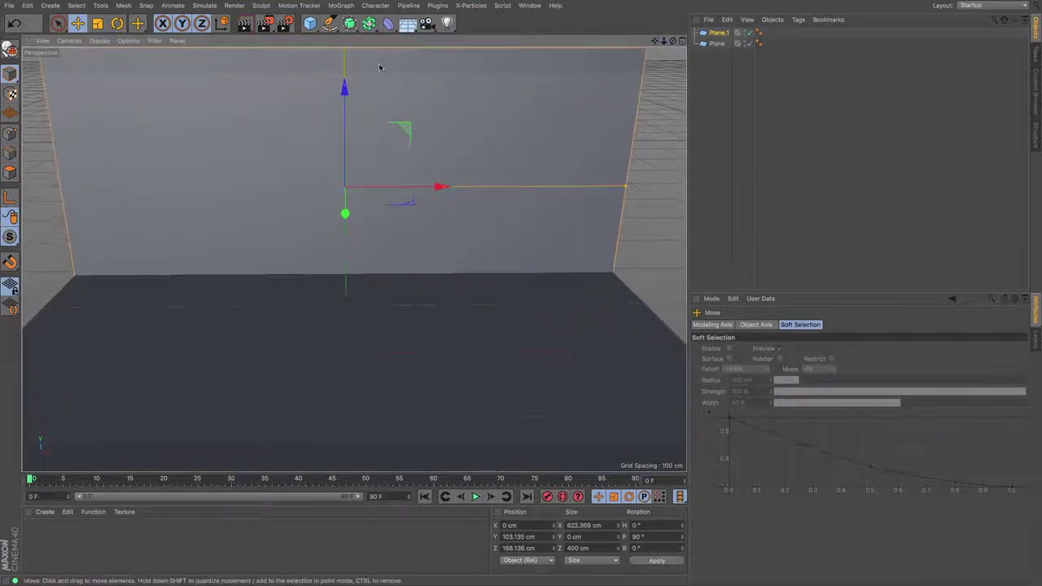
Add a cube and shape it into a filleted board about 584 cm wide, 82 cm high and 17 cm deep.
{"action": "left_click", "coordinate": [311, 24]}
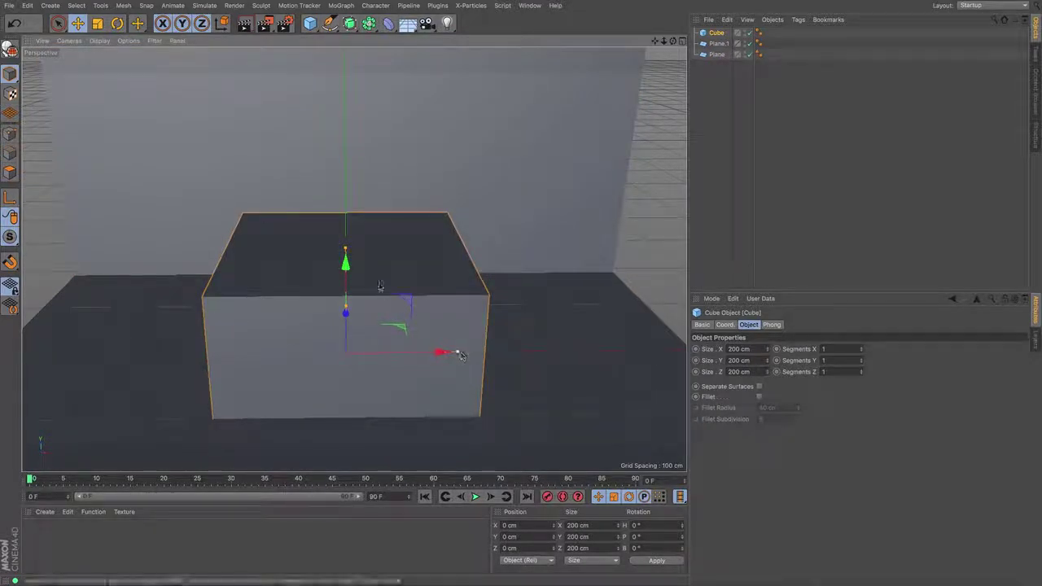
{"action": "left_click_drag", "start_coordinate": [347, 305], "coordinate": [356, 355]}
{"action": "left_click_drag", "start_coordinate": [345, 248], "coordinate": [346, 309]}
{"action": "left_click_drag", "start_coordinate": [352, 271], "coordinate": [353, 232]}
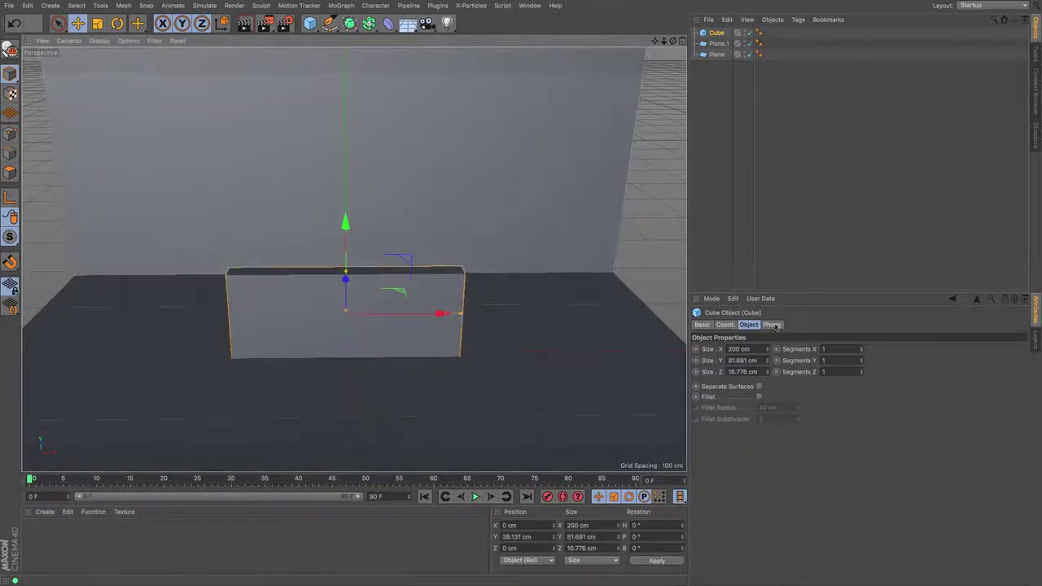
{"action": "left_click", "coordinate": [759, 397]}
{"action": "left_click_drag", "start_coordinate": [461, 314], "coordinate": [678, 313]}
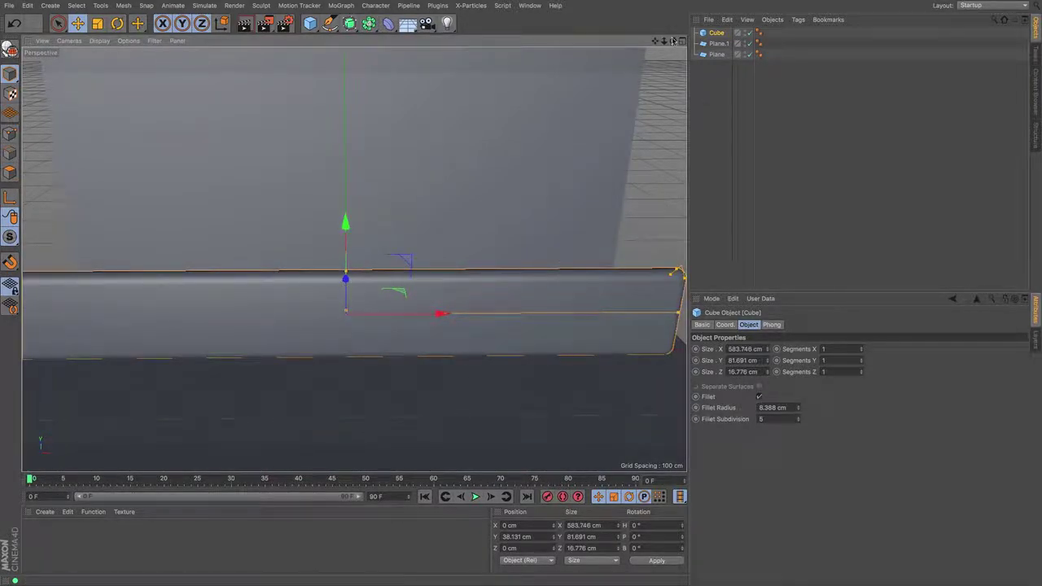
Move the board back against the base of the wall and widen it to about 632 cm as a skirting board.
{"action": "left_click_drag", "start_coordinate": [674, 40], "coordinate": [353, 258]}
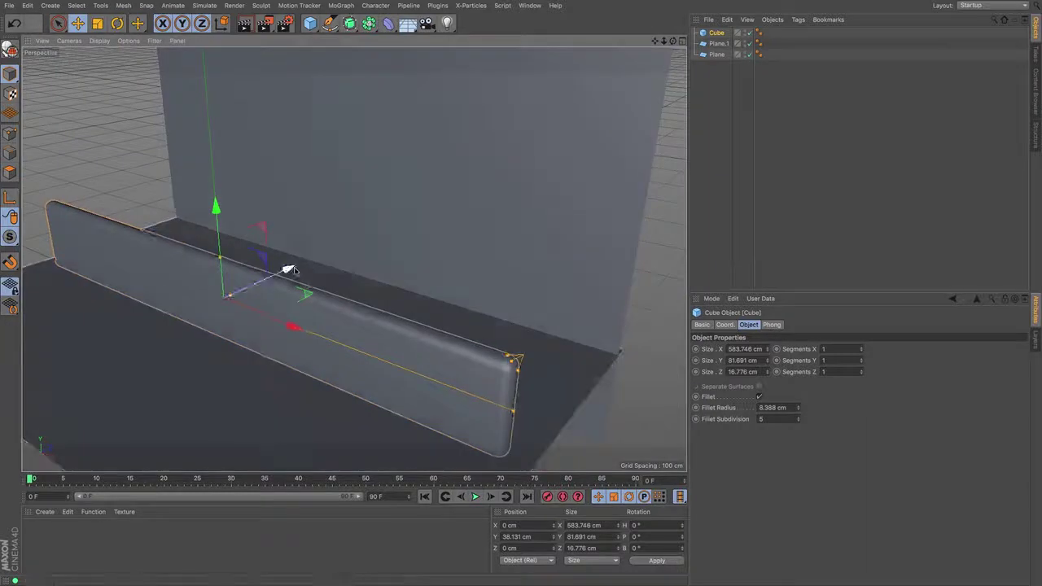
{"action": "left_click_drag", "start_coordinate": [289, 269], "coordinate": [411, 236]}
{"action": "left_click_drag", "start_coordinate": [349, 146], "coordinate": [351, 158]}
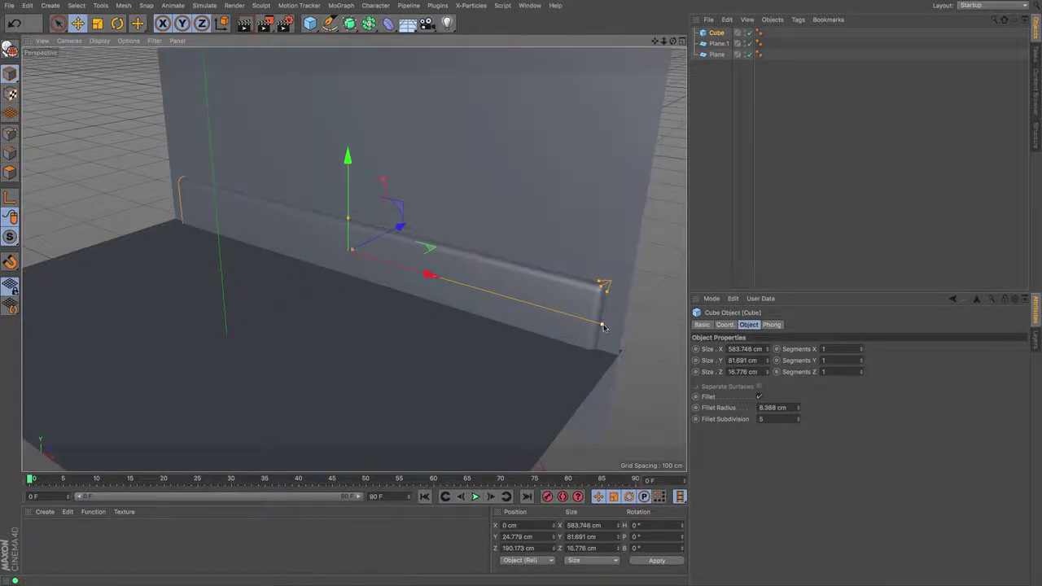
{"action": "left_click_drag", "start_coordinate": [602, 323], "coordinate": [635, 324]}
Lower the skirting board to about Y -4 cm and shift it sideways to about X -3 cm.
{"action": "left_click_drag", "start_coordinate": [673, 41], "coordinate": [656, 47]}
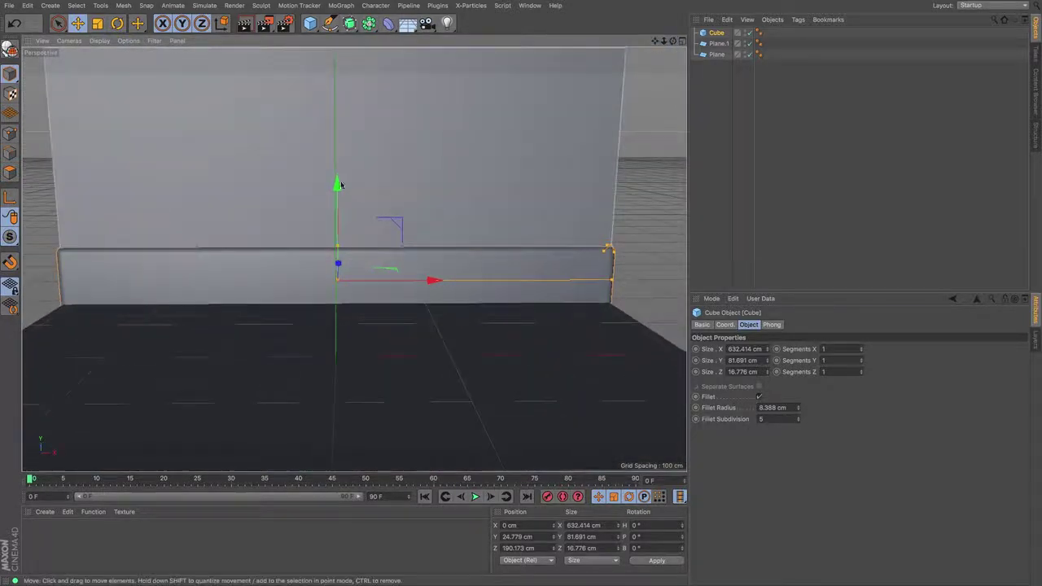
{"action": "left_click_drag", "start_coordinate": [334, 190], "coordinate": [338, 214]}
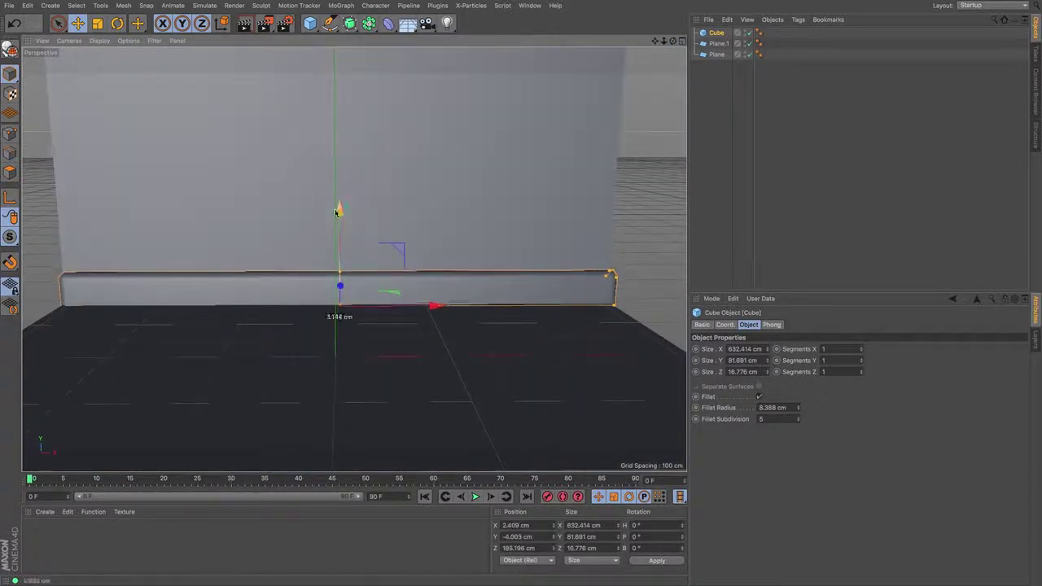
{"action": "left_click_drag", "start_coordinate": [432, 308], "coordinate": [427, 307]}
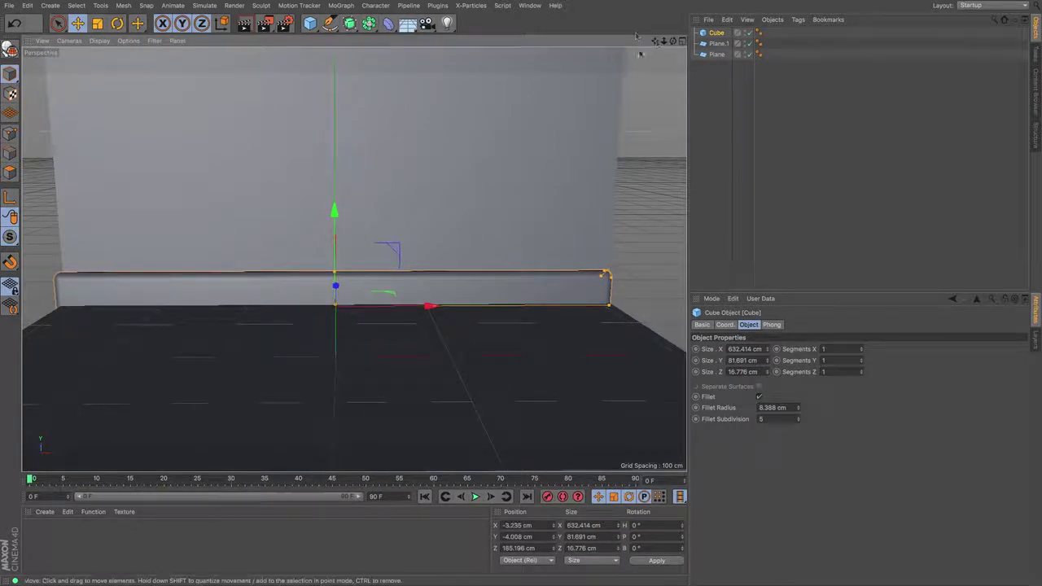
{"action": "mouse_move", "coordinate": [661, 40]}
{"action": "left_mouse_down"}
{"action": "mouse_move", "coordinate": [690, 55]}
{"action": "mouse_move", "coordinate": [651, 41]}
{"action": "mouse_move", "coordinate": [677, 44]}
{"action": "left_mouse_up"}
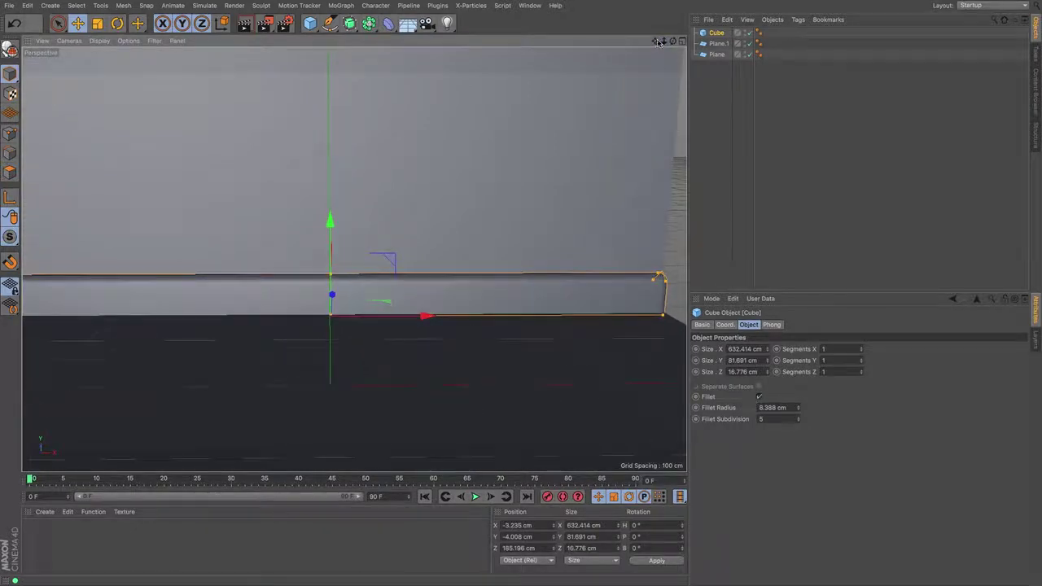
Find the Wood - Parquet 05 material by searching the presets for "wood" and apply it to the floor plane.
{"action": "left_click", "coordinate": [1037, 91]}
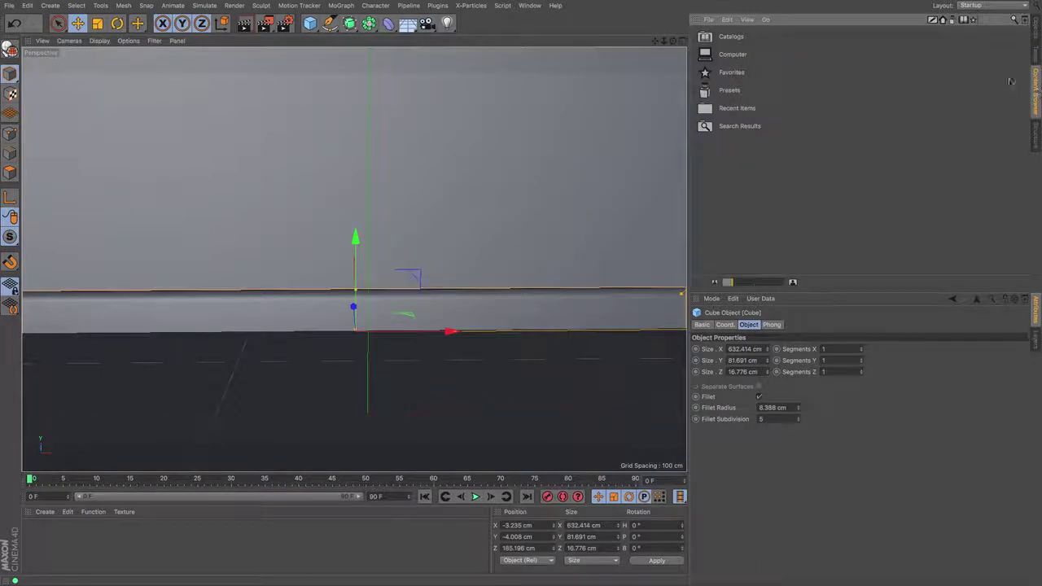
{"action": "left_click", "coordinate": [1013, 19]}
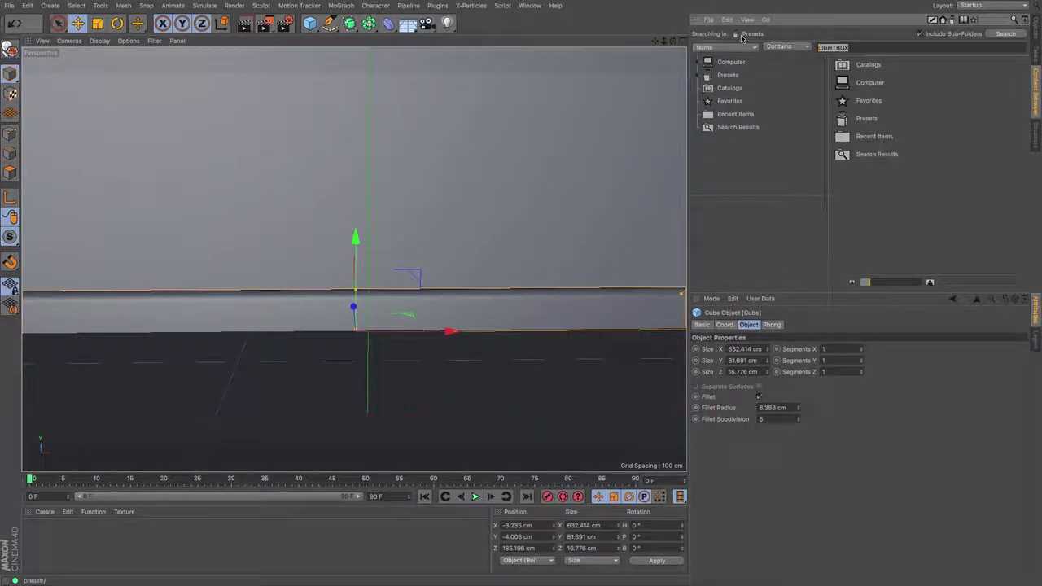
{"action": "type", "text": "wood"}
{"action": "key", "text": "Return"}
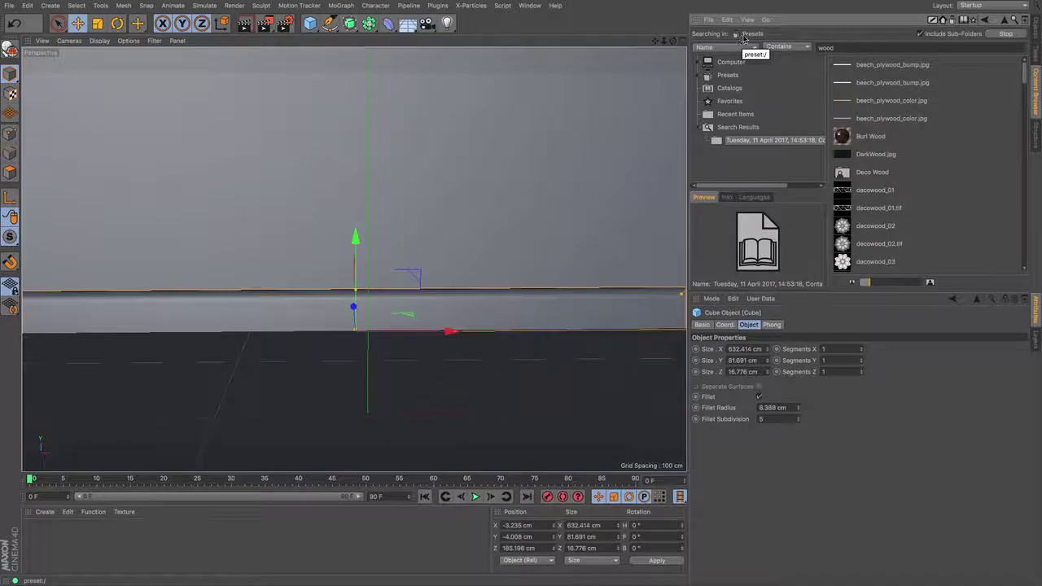
{"action": "scroll", "coordinate": [981, 171], "scroll_direction": "down", "scroll_amount": 10}
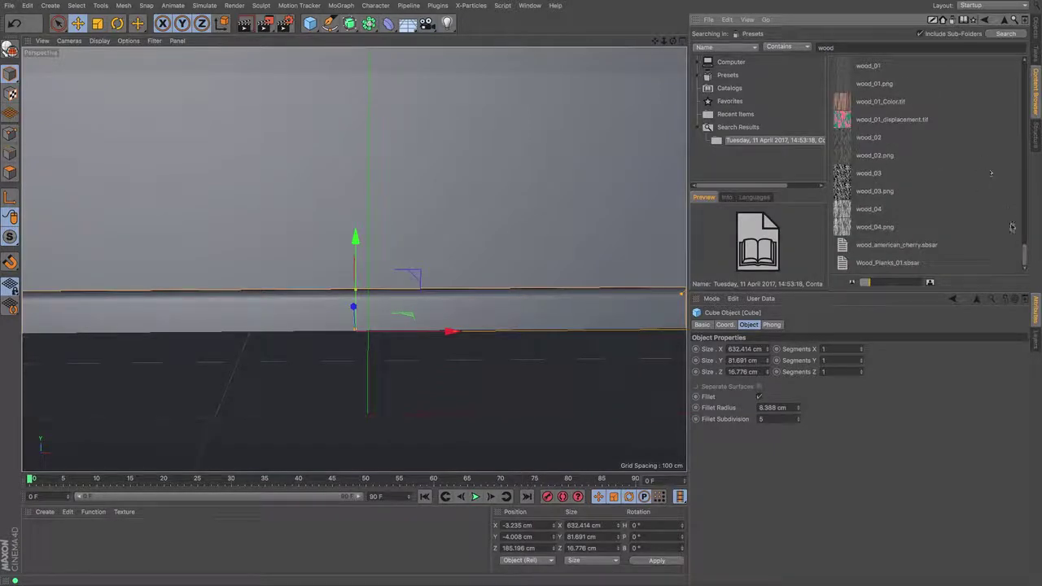
{"action": "left_click_drag", "start_coordinate": [1024, 258], "coordinate": [1022, 195]}
{"action": "left_click", "coordinate": [847, 153]}
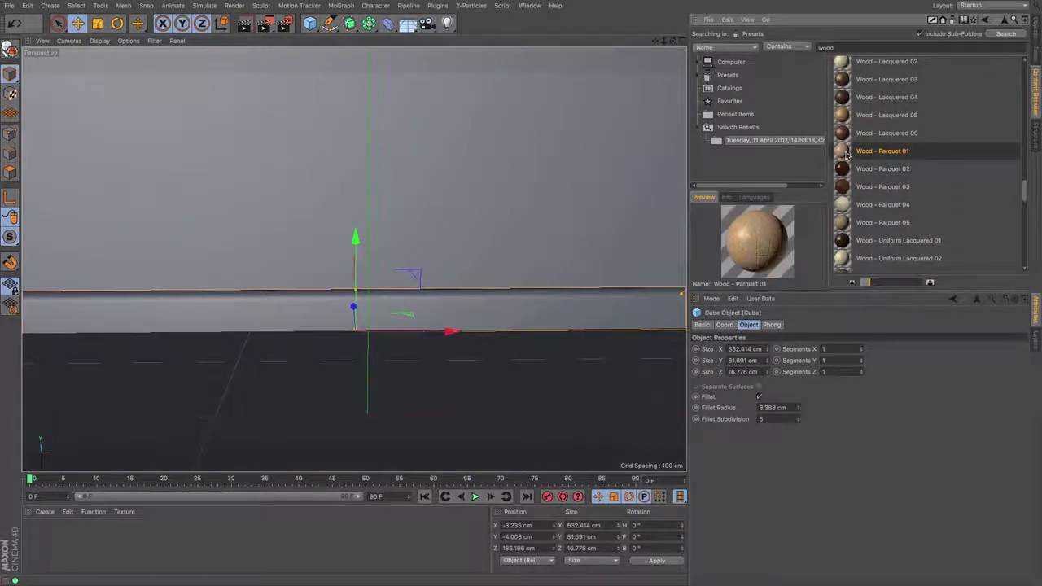
{"action": "left_click", "coordinate": [845, 209]}
{"action": "left_click", "coordinate": [844, 224]}
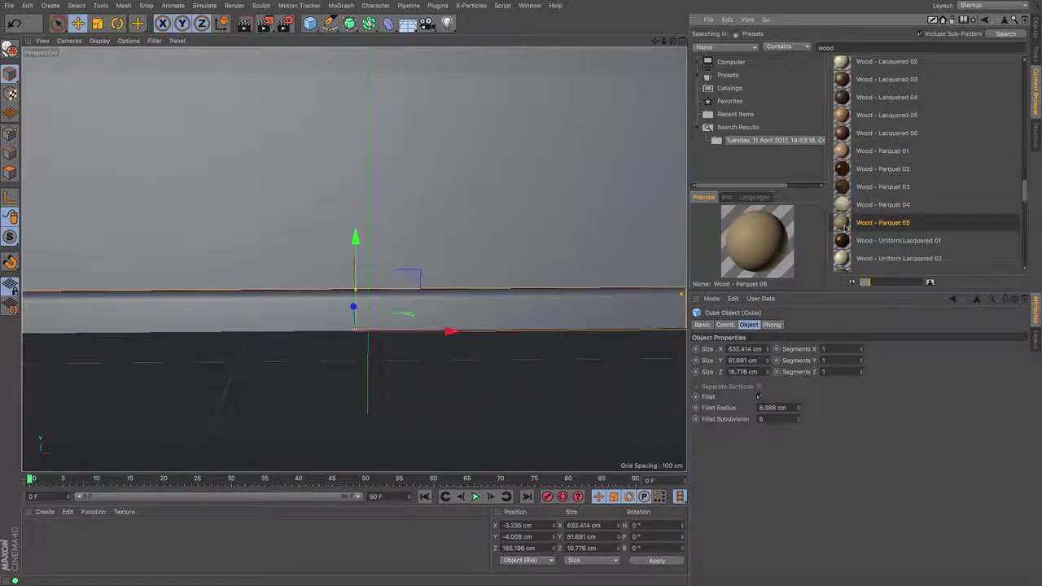
{"action": "left_click_drag", "start_coordinate": [137, 565], "coordinate": [135, 564]}
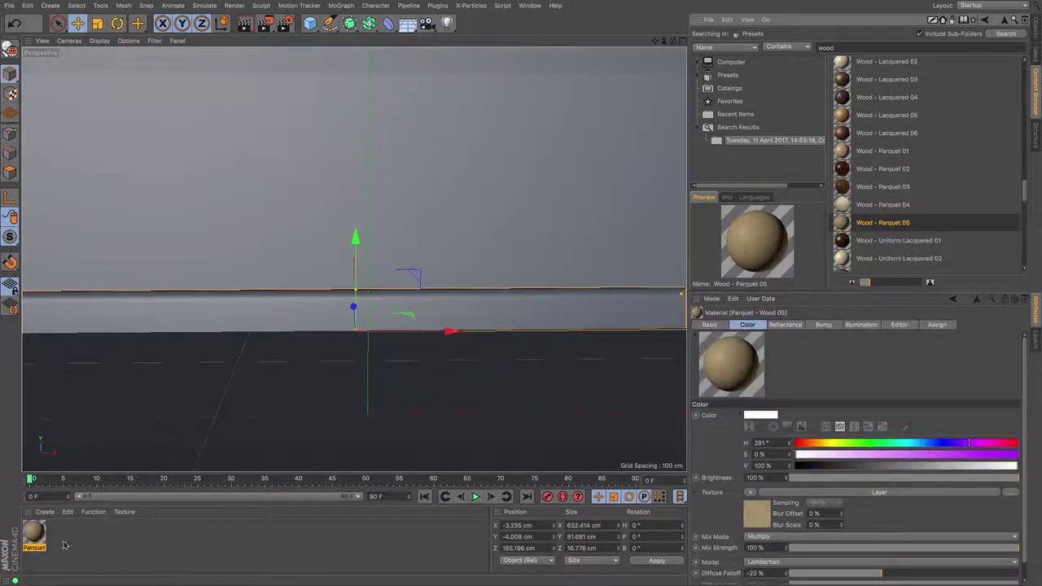
{"action": "left_click_drag", "start_coordinate": [35, 534], "coordinate": [405, 386]}
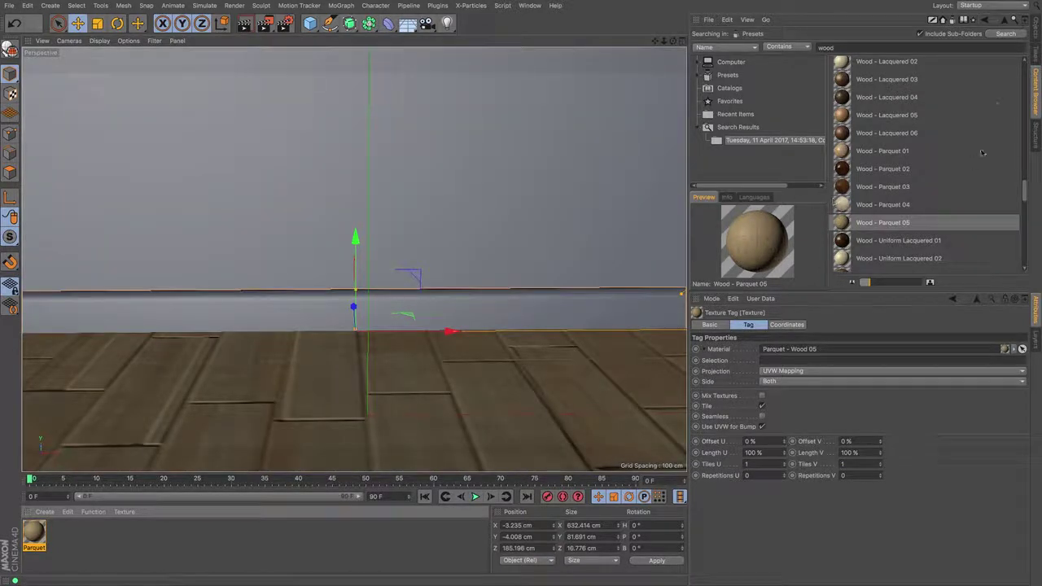
Find the Wallpaper 06 material by searching the presets for "wallpaper" and apply it to the wall plane.
{"action": "left_click_drag", "start_coordinate": [910, 47], "coordinate": [724, 37]}
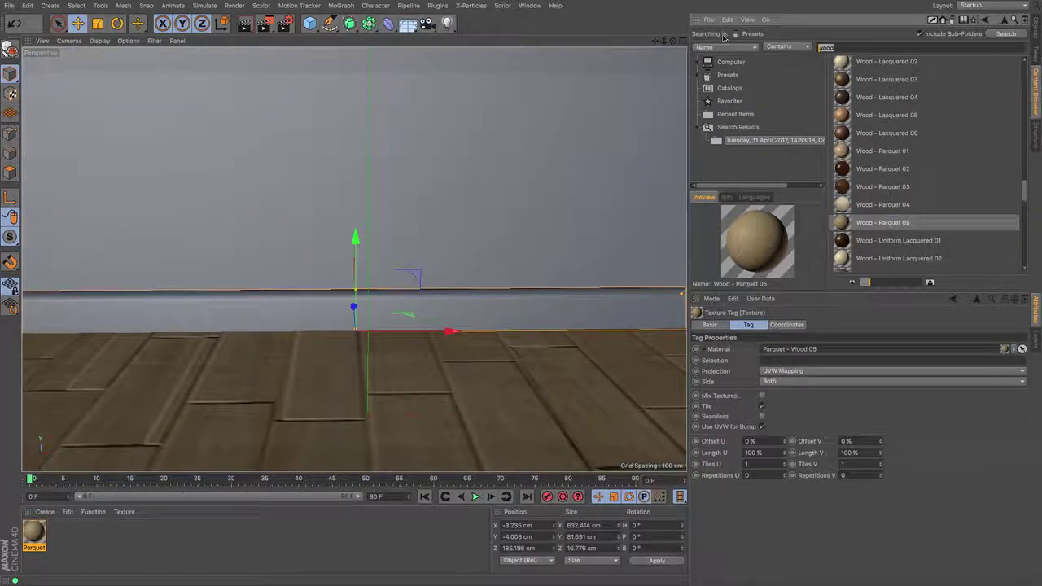
{"action": "type", "text": "lpaper"}
{"action": "key", "text": "Return"}
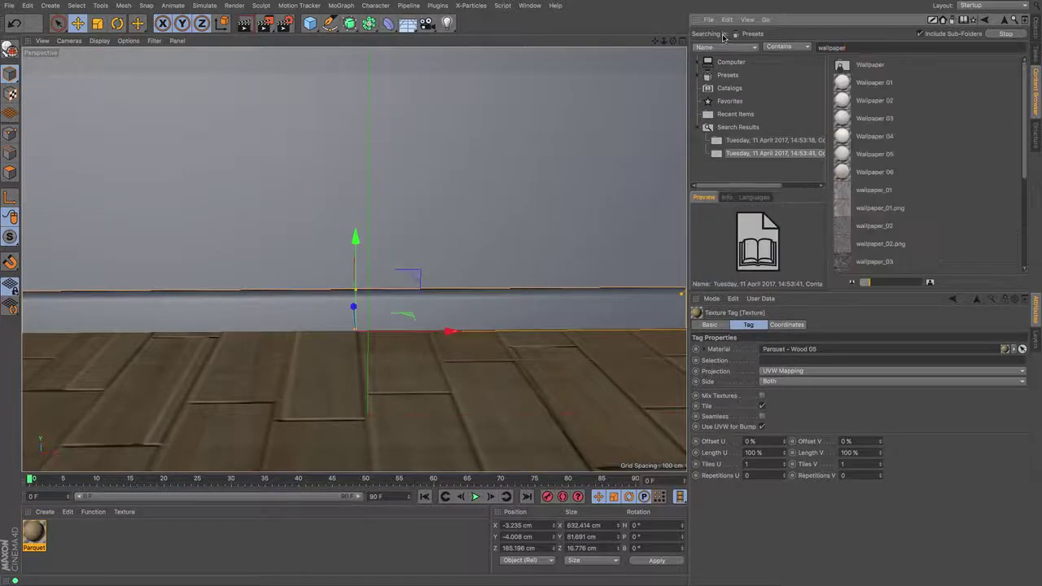
{"action": "left_click", "coordinate": [846, 174]}
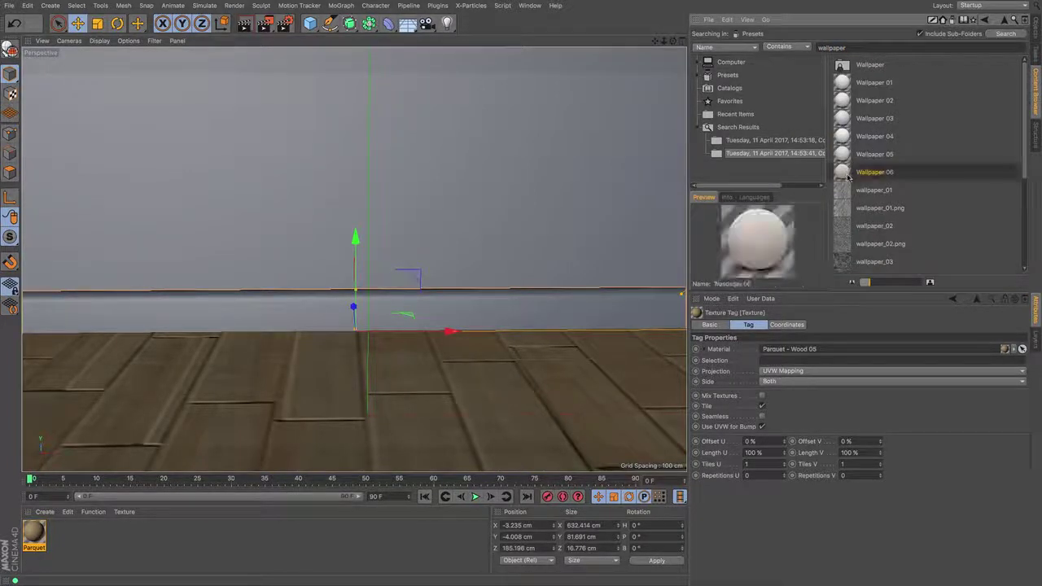
{"action": "left_click", "coordinate": [844, 161]}
{"action": "left_click", "coordinate": [844, 136]}
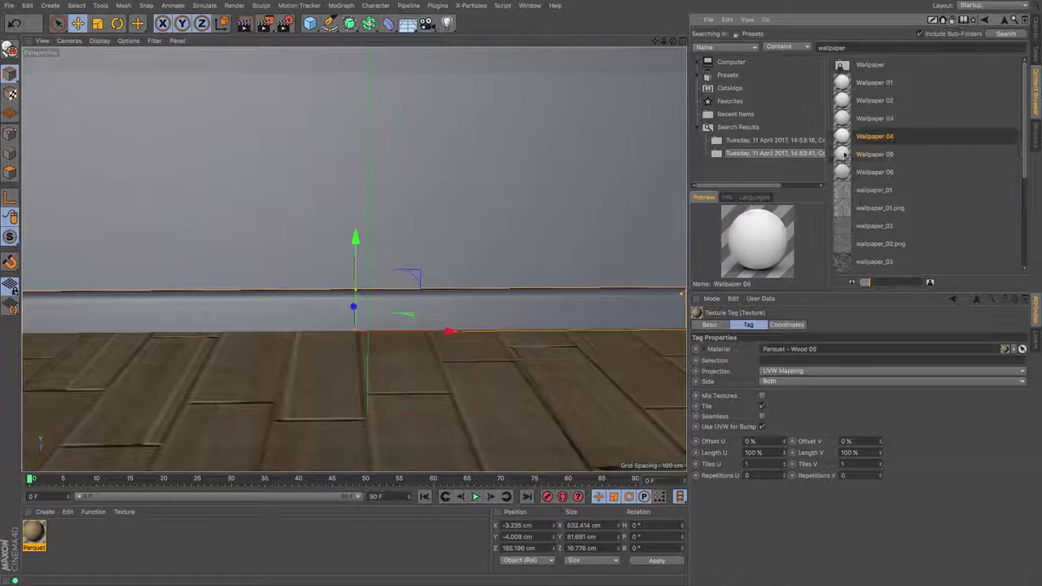
{"action": "left_click", "coordinate": [842, 171]}
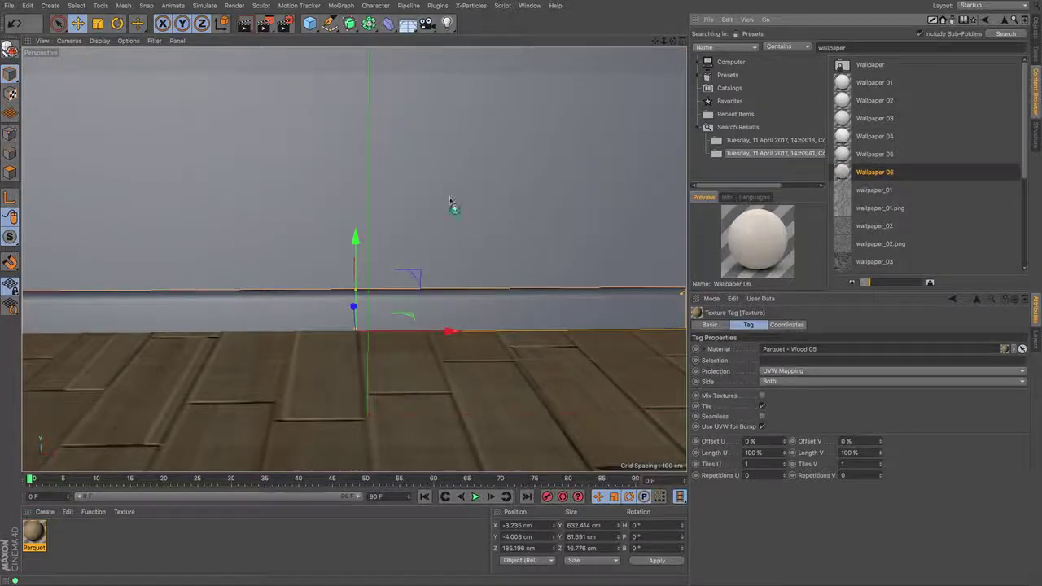
{"action": "left_click_drag", "start_coordinate": [450, 200], "coordinate": [227, 209]}
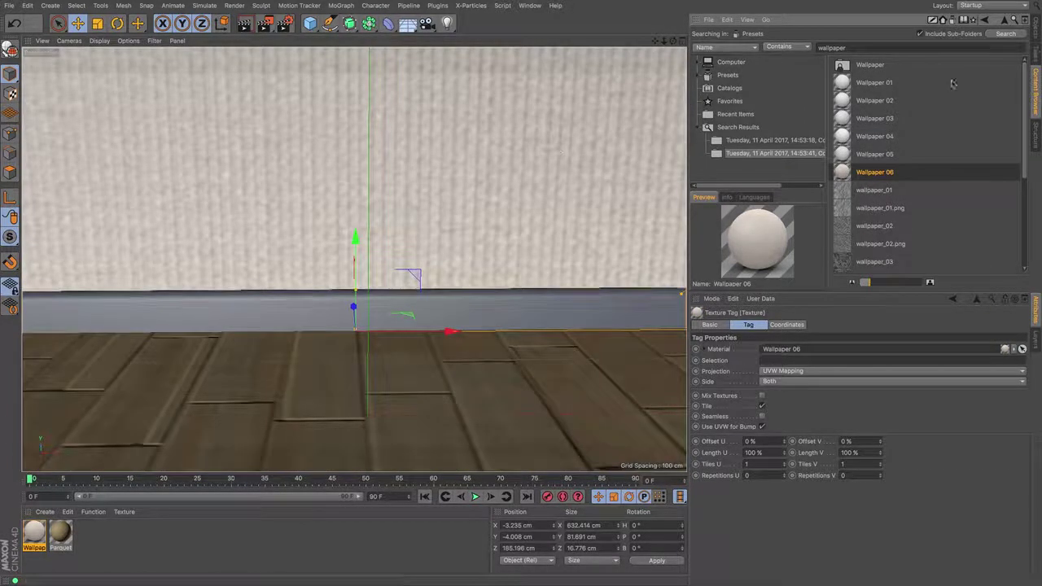
Set the projection of both the wall and floor texture tags to Cubic.
{"action": "left_click", "coordinate": [1036, 34]}
{"action": "left_click_drag", "start_coordinate": [791, 95], "coordinate": [769, 37]}
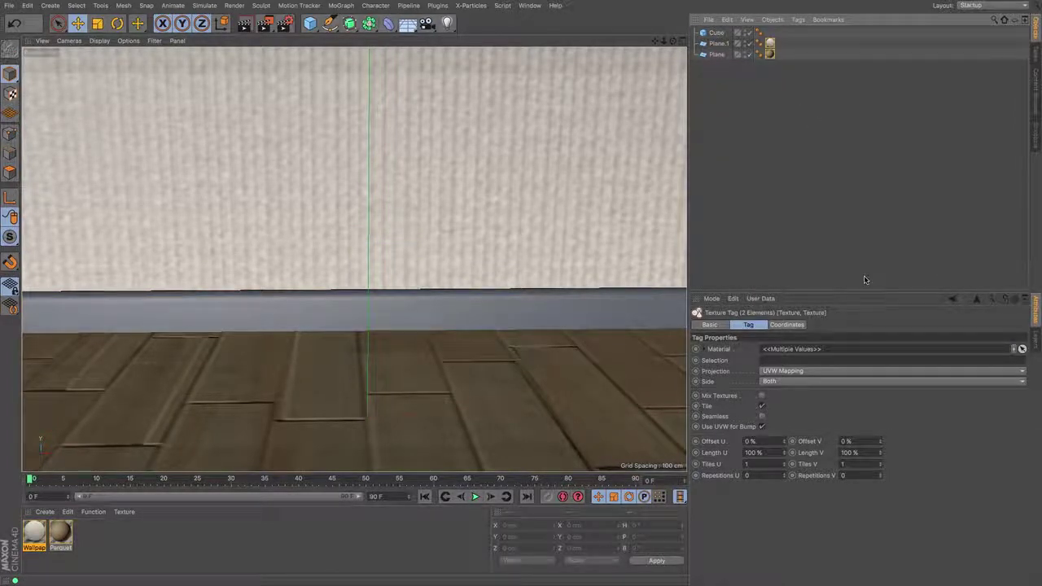
{"action": "left_click", "coordinate": [834, 372]}
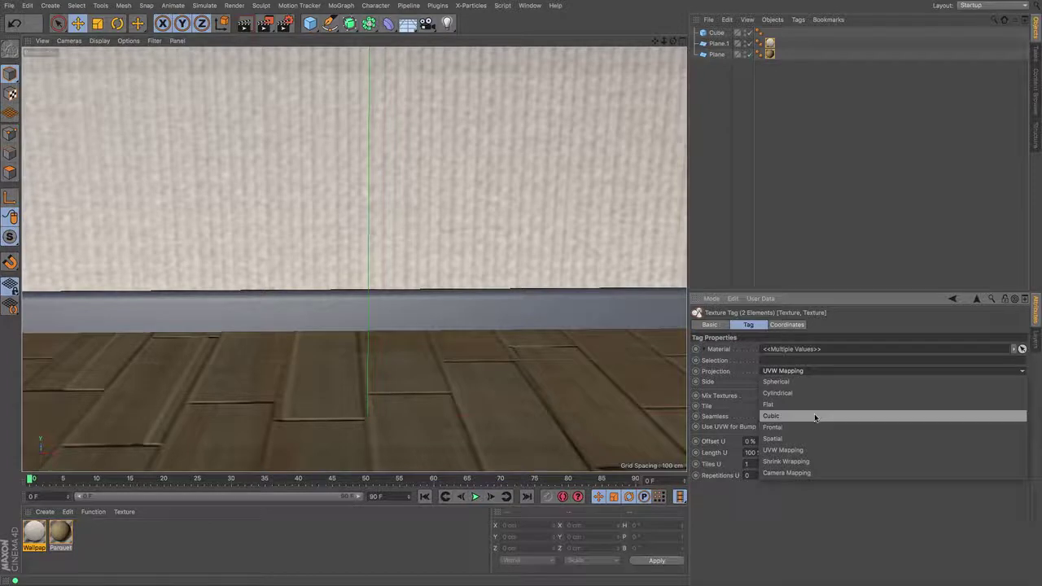
{"action": "left_click", "coordinate": [814, 416]}
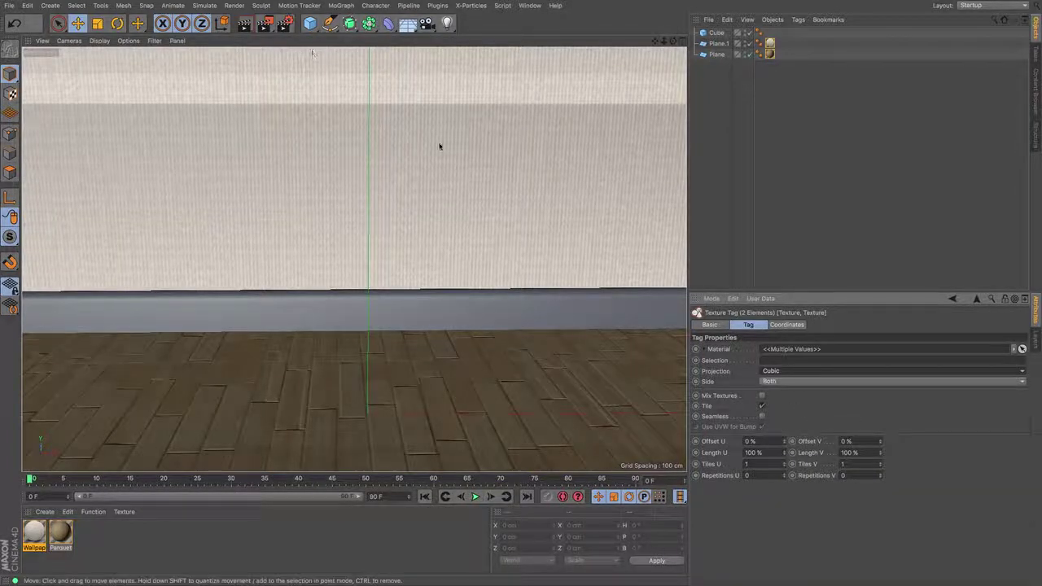
Enlarge the parquet texture on the floor plane by setting its Length U and Length V to 200 %.
{"action": "left_click", "coordinate": [716, 54]}
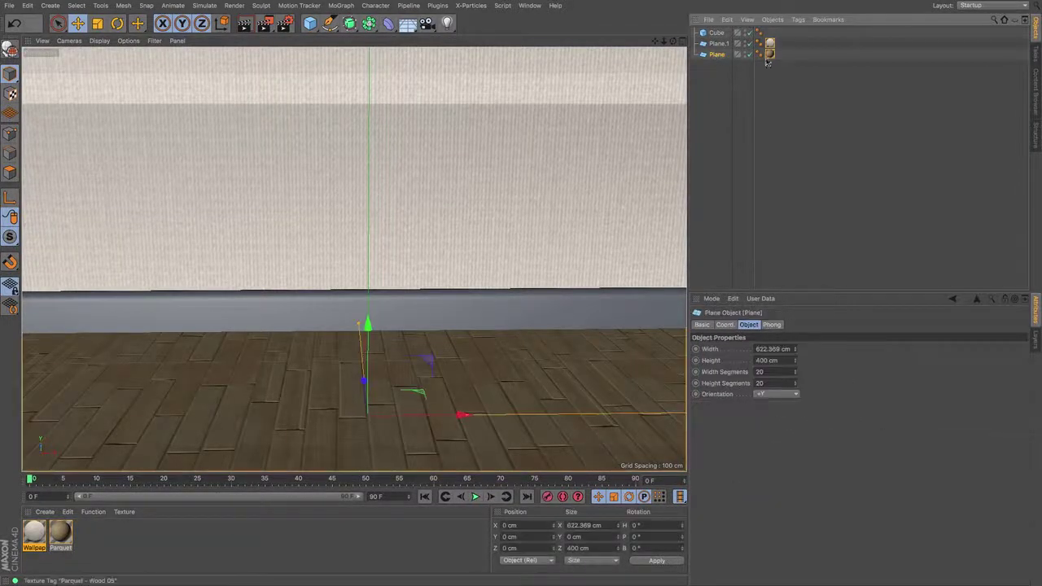
{"action": "left_click", "coordinate": [770, 53]}
{"action": "double_click", "coordinate": [753, 453]}
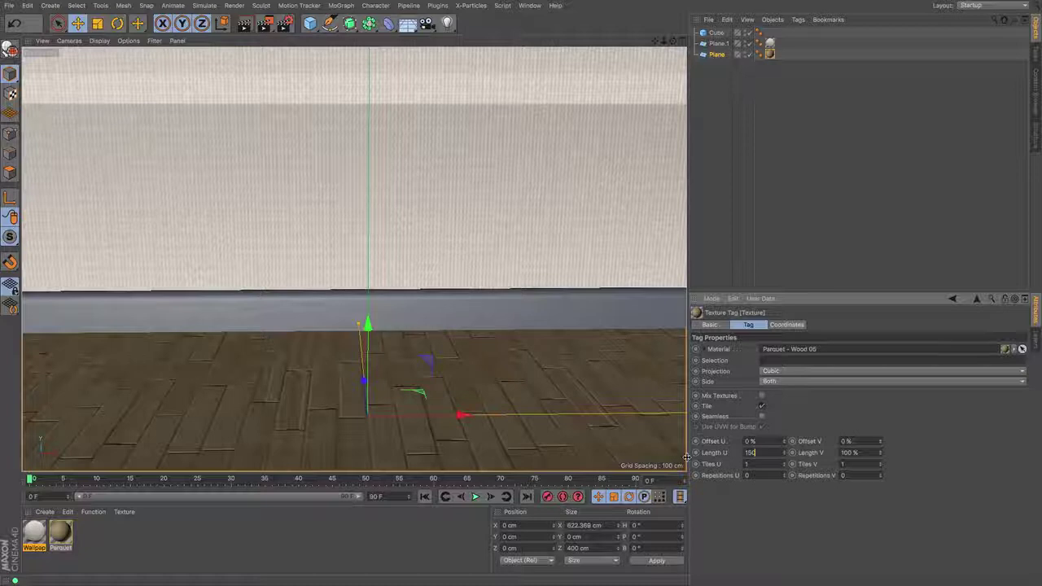
{"action": "type", "text": "150"}
{"action": "key", "text": "Tab"}
{"action": "type", "text": "150"}
{"action": "key", "text": "Return"}
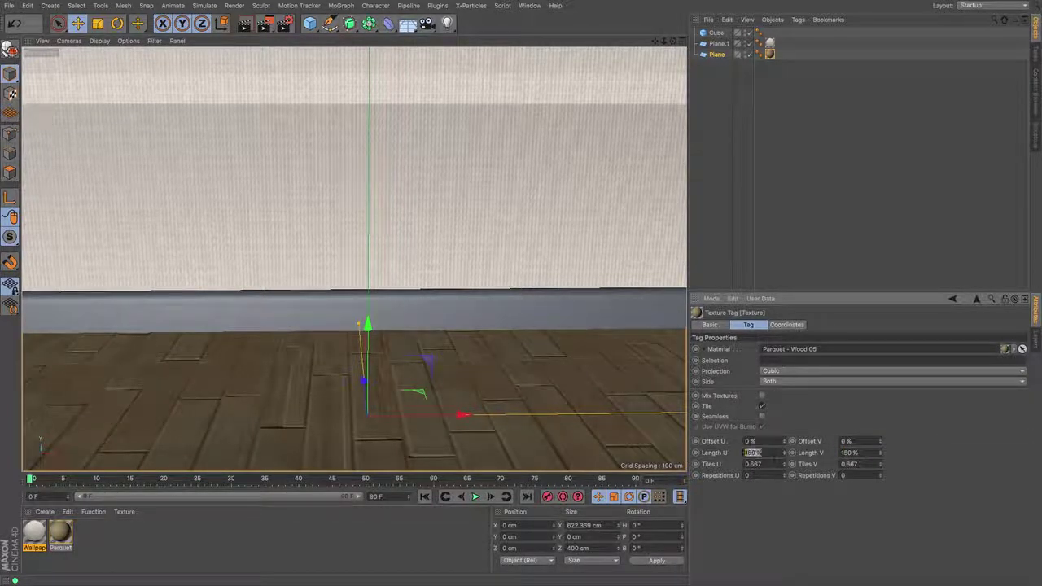
{"action": "type", "text": "20"}
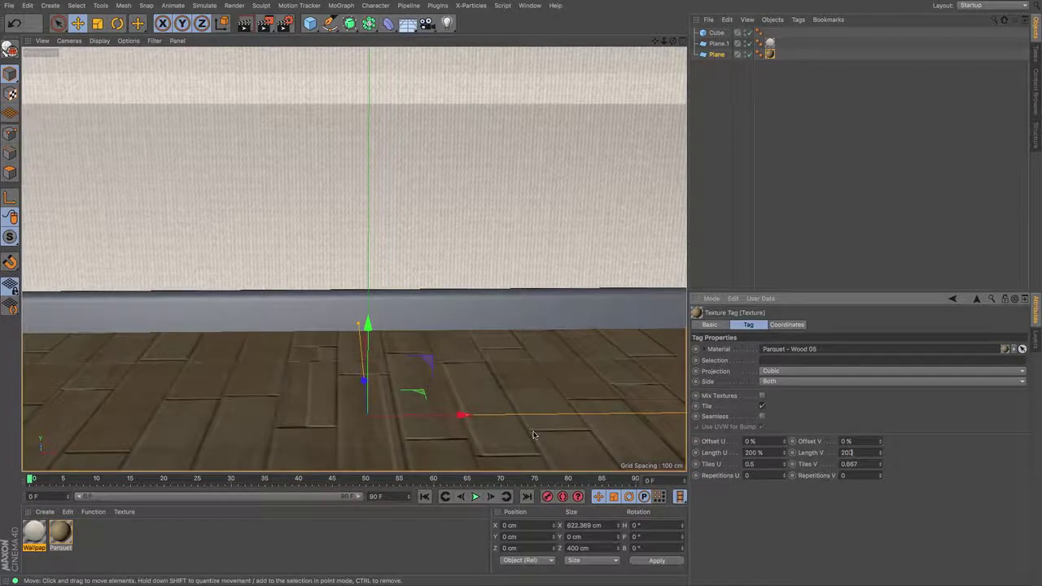
{"action": "type", "text": "0"}
{"action": "key", "text": "Return"}
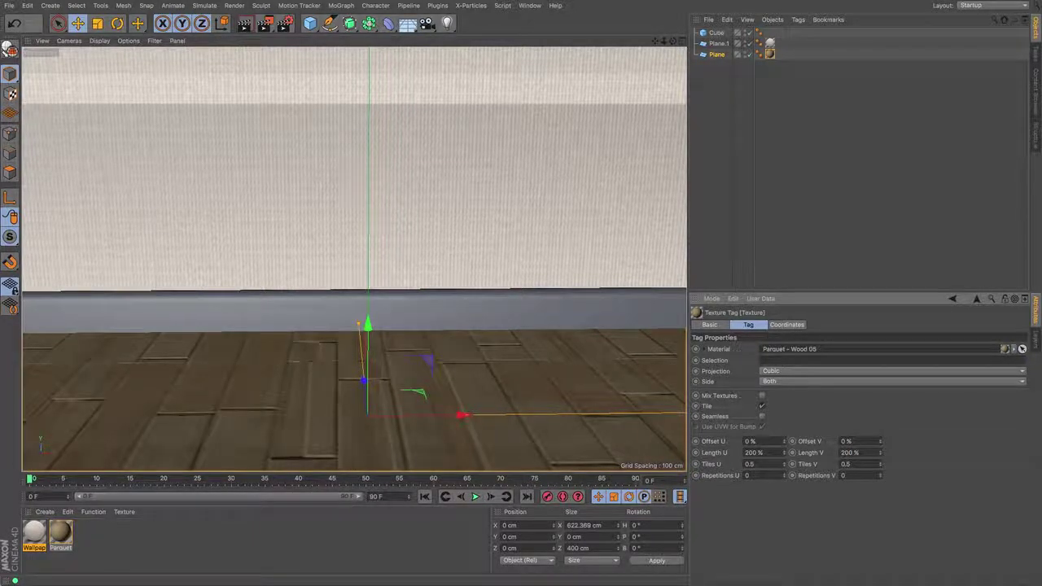
Create a glossy white material with 30 % specular width and specular strength raised to the slider's maximum, and apply it to the skirting board.
{"action": "double_click", "coordinate": [92, 554]}
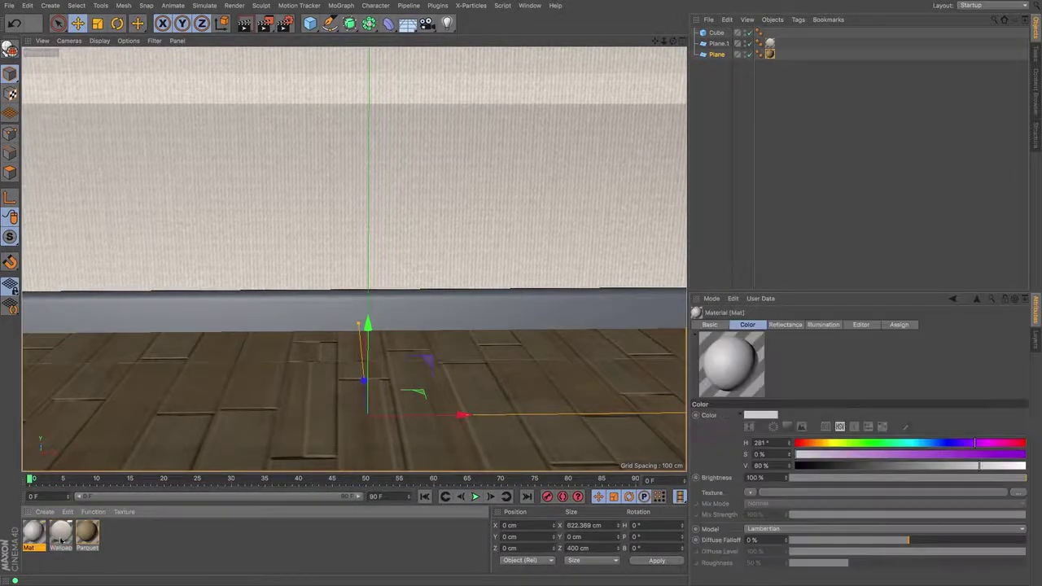
{"action": "double_click", "coordinate": [34, 534]}
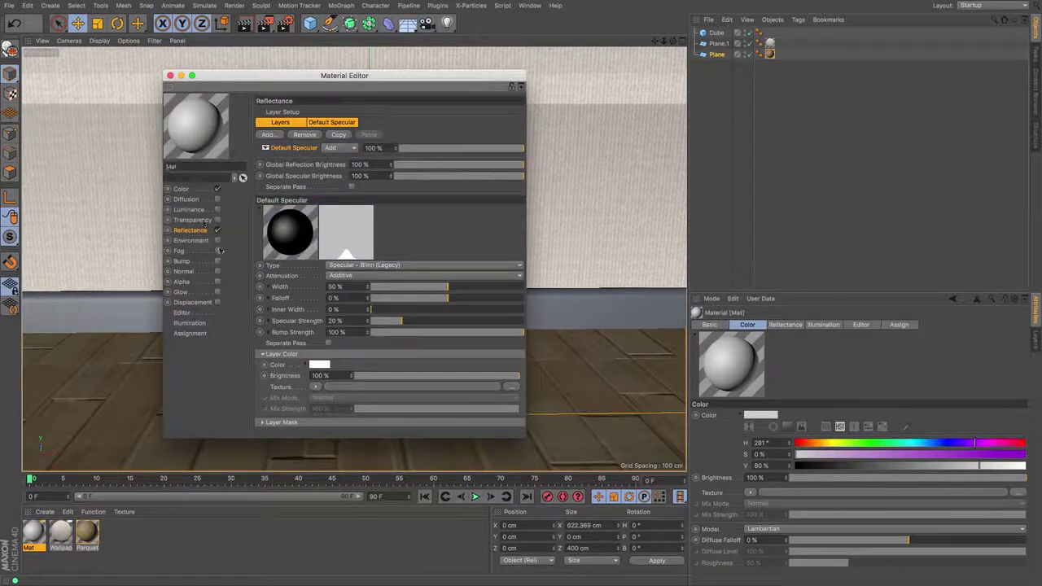
{"action": "left_click", "coordinate": [418, 289]}
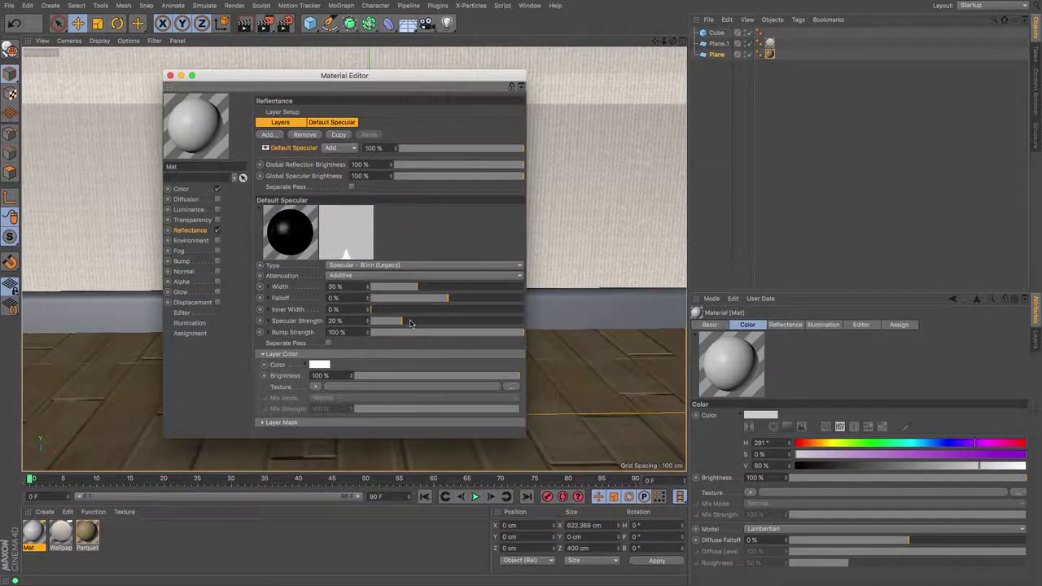
{"action": "left_click_drag", "start_coordinate": [412, 322], "coordinate": [530, 323]}
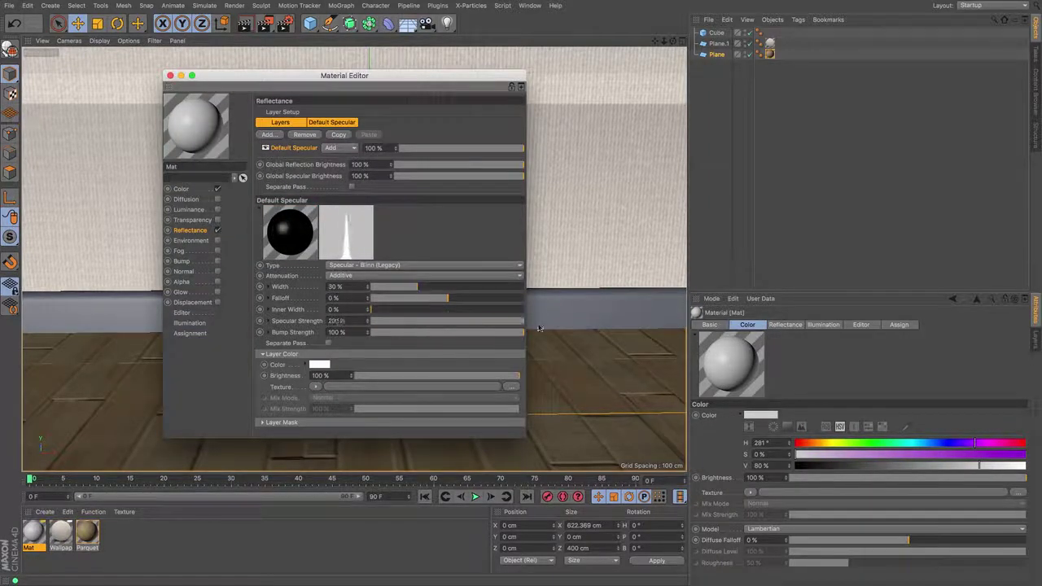
{"action": "left_click", "coordinate": [170, 76]}
{"action": "left_click_drag", "start_coordinate": [60, 500], "coordinate": [175, 319]}
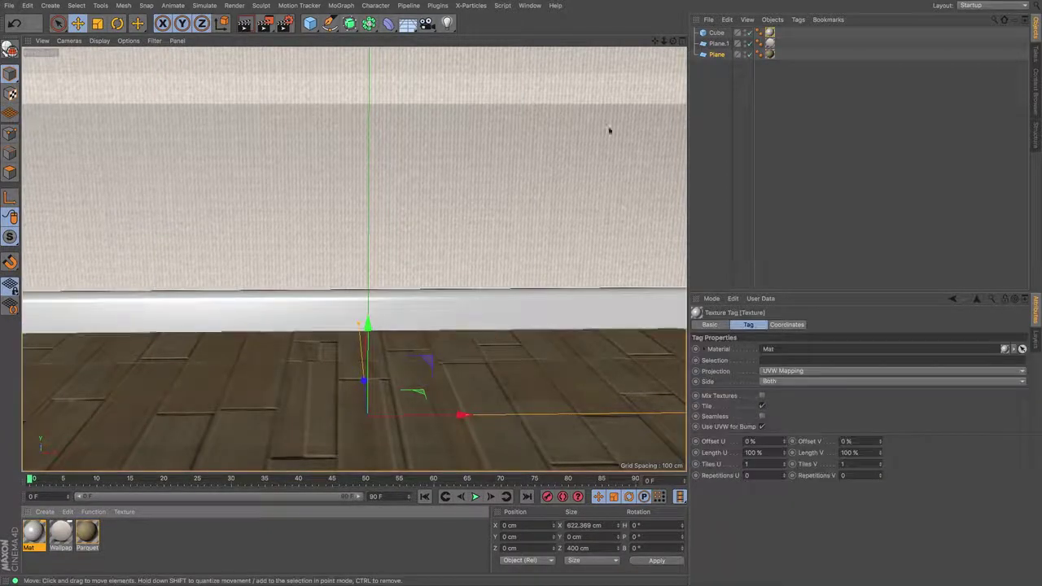
Set the parquet material's bump strength to about -28 % and test-render the view.
{"action": "left_click_drag", "start_coordinate": [673, 41], "coordinate": [666, 42]}
{"action": "left_click", "coordinate": [245, 24]}
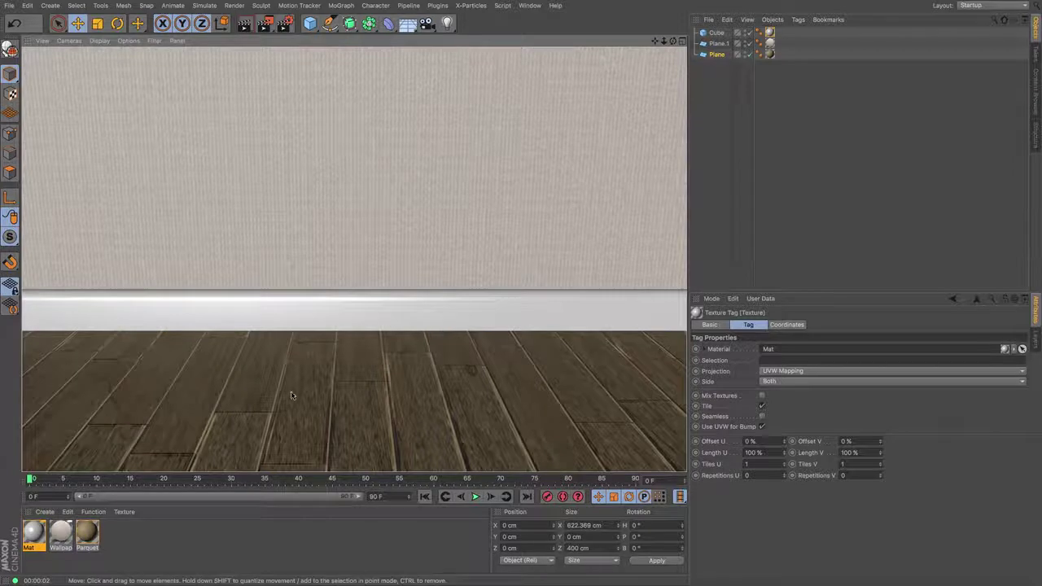
{"action": "double_click", "coordinate": [87, 534]}
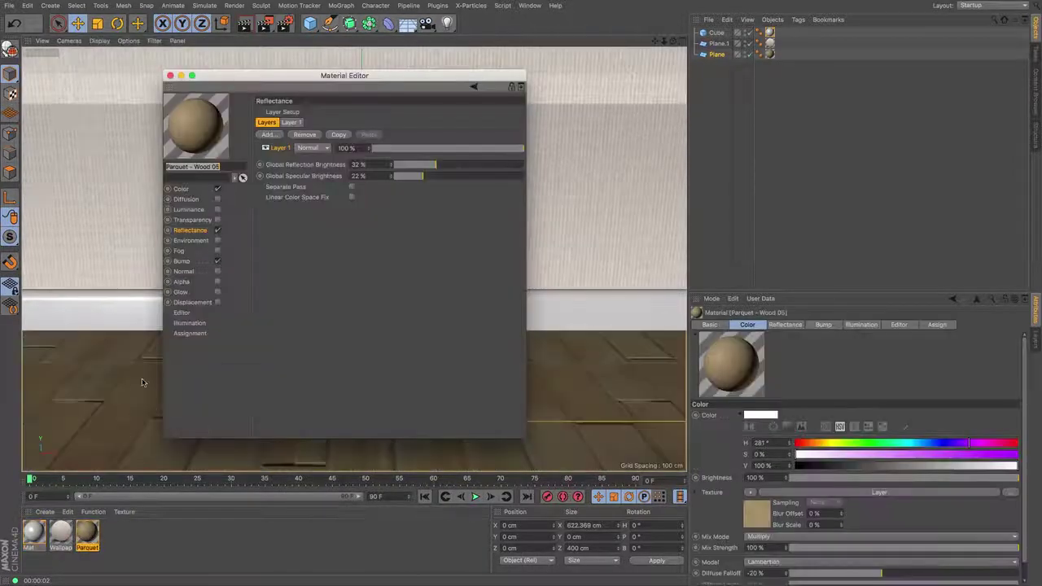
{"action": "left_click", "coordinate": [181, 261]}
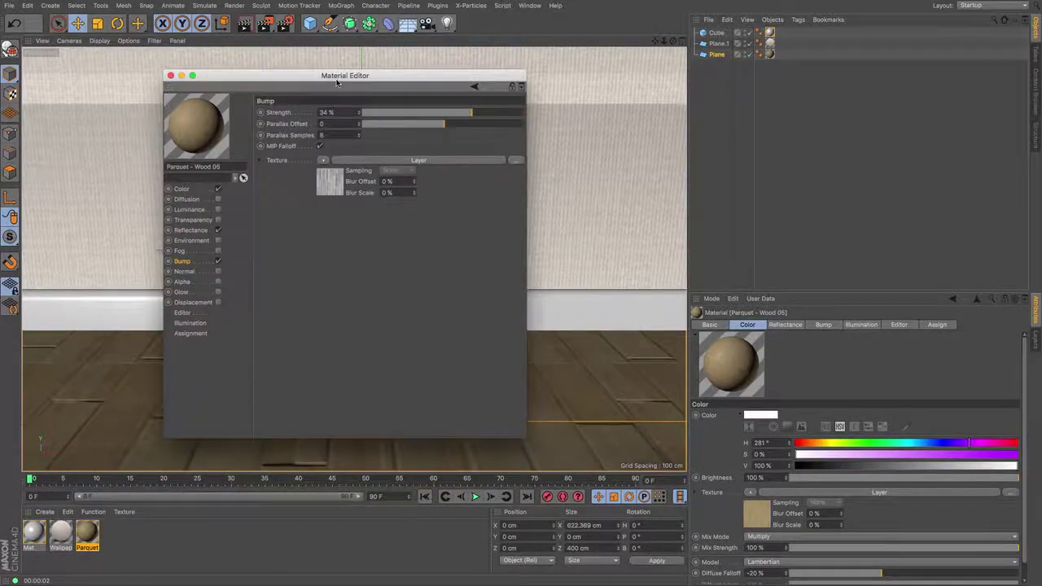
{"action": "left_click_drag", "start_coordinate": [345, 87], "coordinate": [651, 132]}
{"action": "left_click_drag", "start_coordinate": [727, 160], "coordinate": [725, 158]}
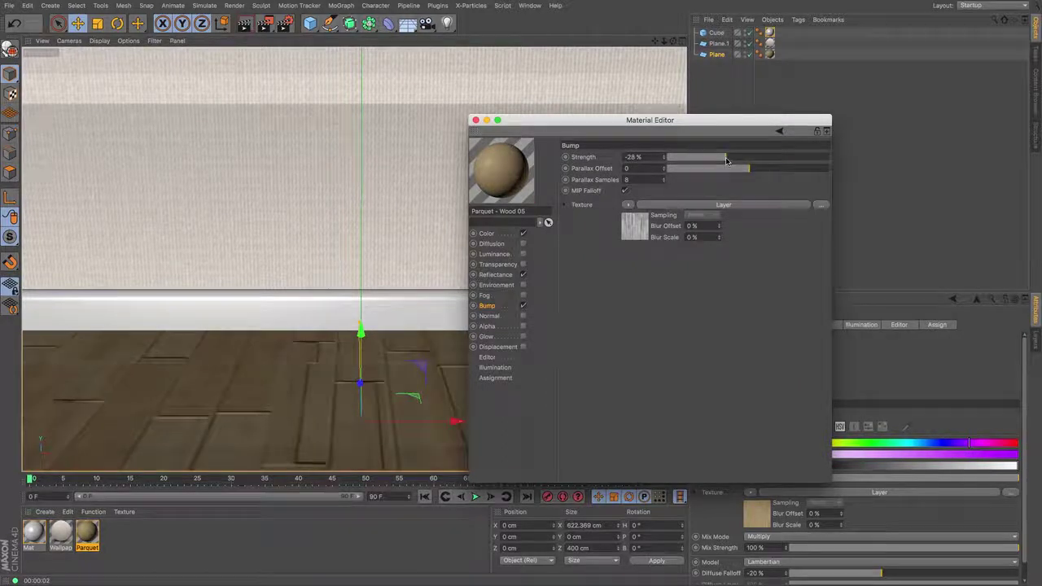
{"action": "key", "text": "ctrl+r"}
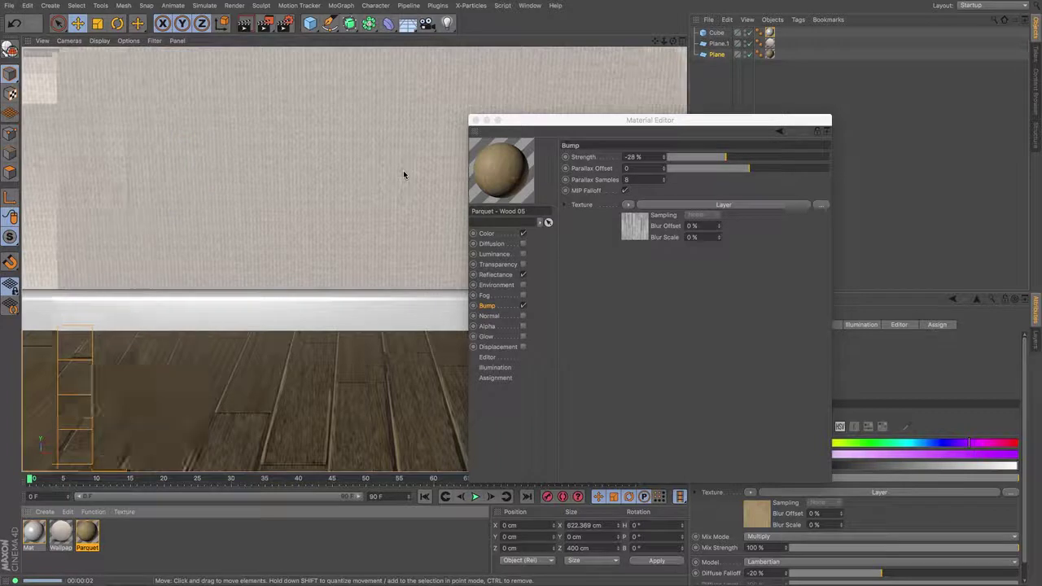
Turn off the parquet material's Bump channel and render the view to check the smoother floor.
{"action": "left_click", "coordinate": [524, 305]}
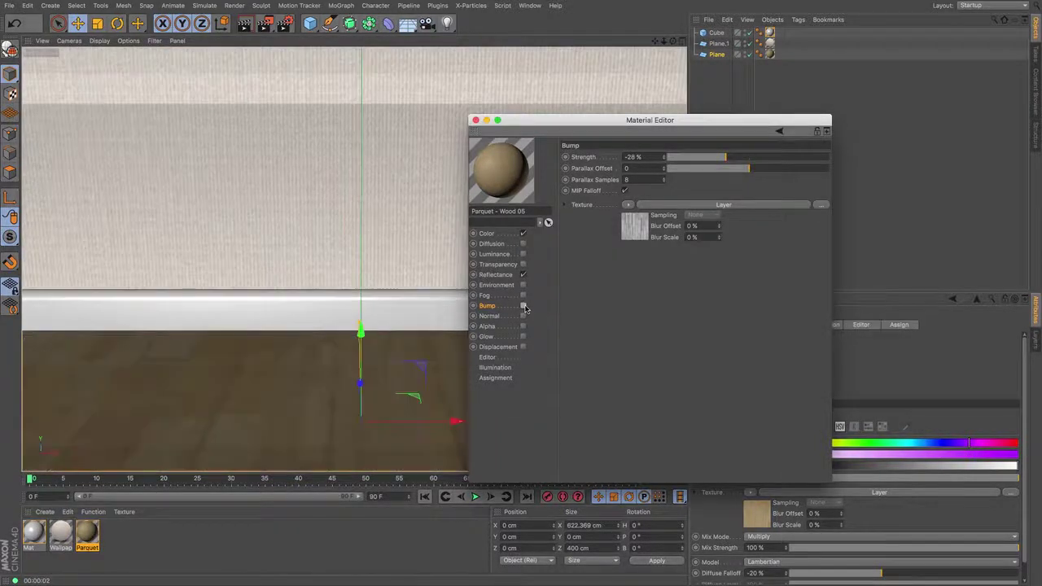
{"action": "left_click_drag", "start_coordinate": [506, 122], "coordinate": [651, 129]}
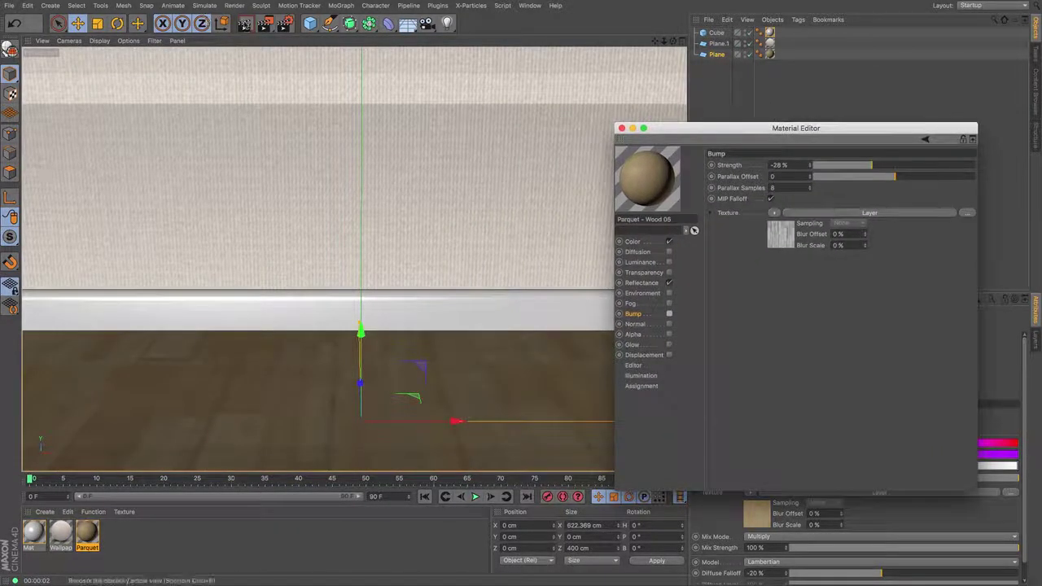
{"action": "key", "text": "ctrl+r"}
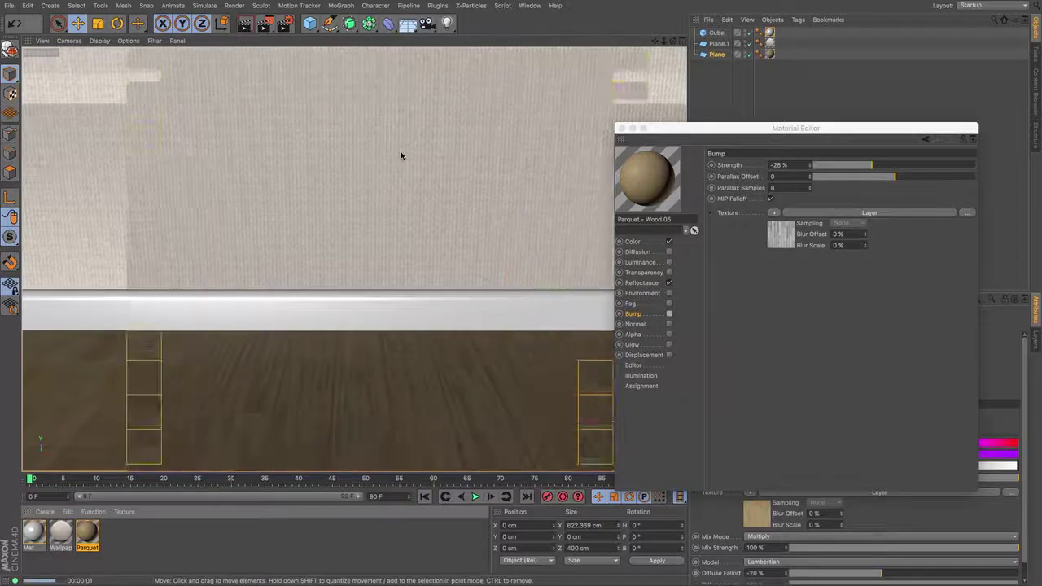
{"action": "left_click", "coordinate": [620, 129]}
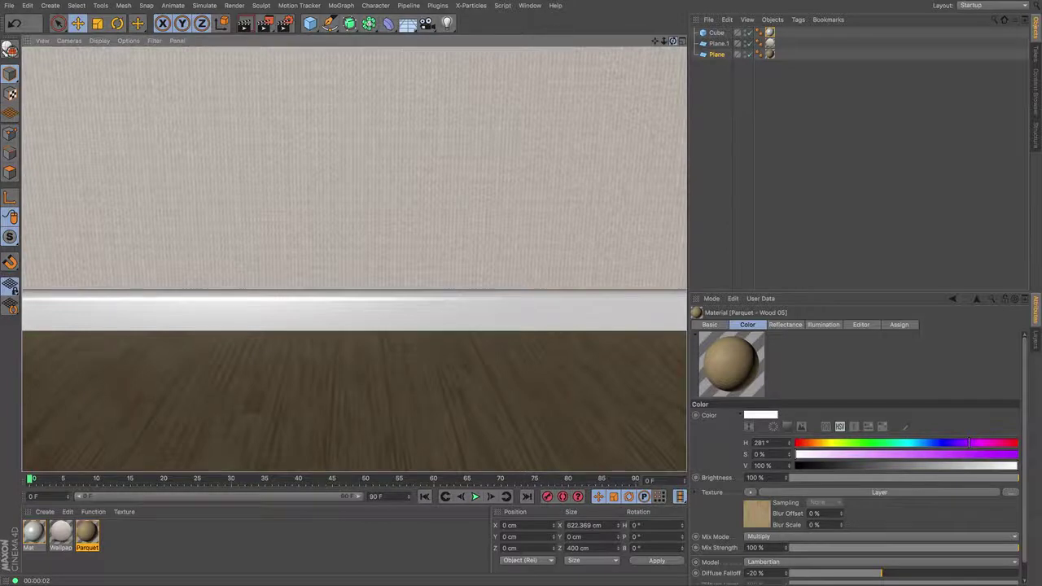
Add a sphere, shrink it to a radius of about 17.5 cm and rest it on the floor at about Y 16 cm.
{"action": "left_click_drag", "start_coordinate": [673, 41], "coordinate": [654, 43]}
{"action": "scroll", "coordinate": [354, 259], "scroll_direction": "up", "scroll_amount": 5}
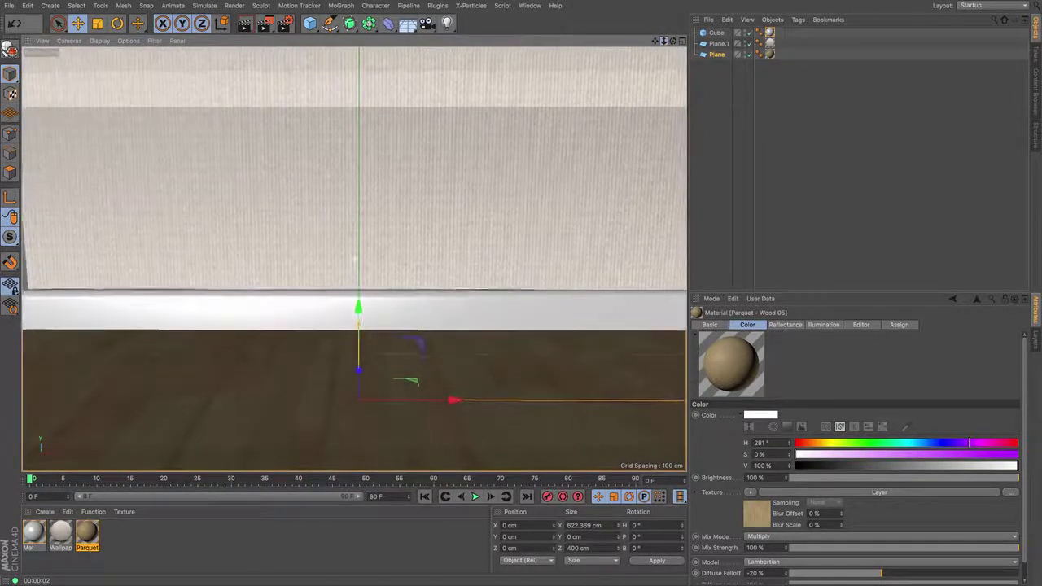
{"action": "mouse_move", "coordinate": [654, 41]}
{"action": "left_mouse_down"}
{"action": "mouse_move", "coordinate": [646, 25]}
{"action": "mouse_move", "coordinate": [667, 41]}
{"action": "left_mouse_up"}
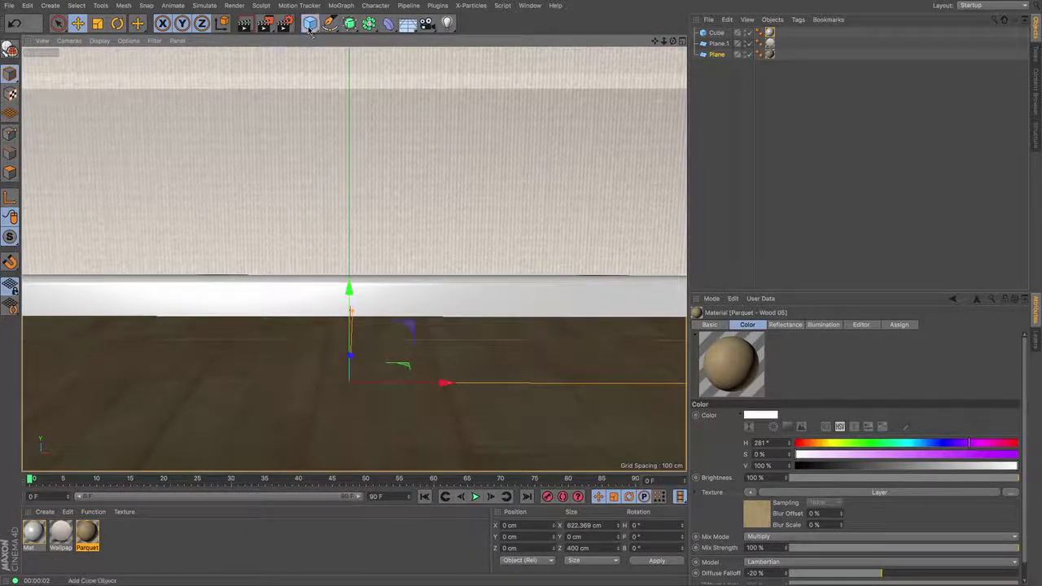
{"action": "left_click_drag", "start_coordinate": [309, 23], "coordinate": [511, 60]}
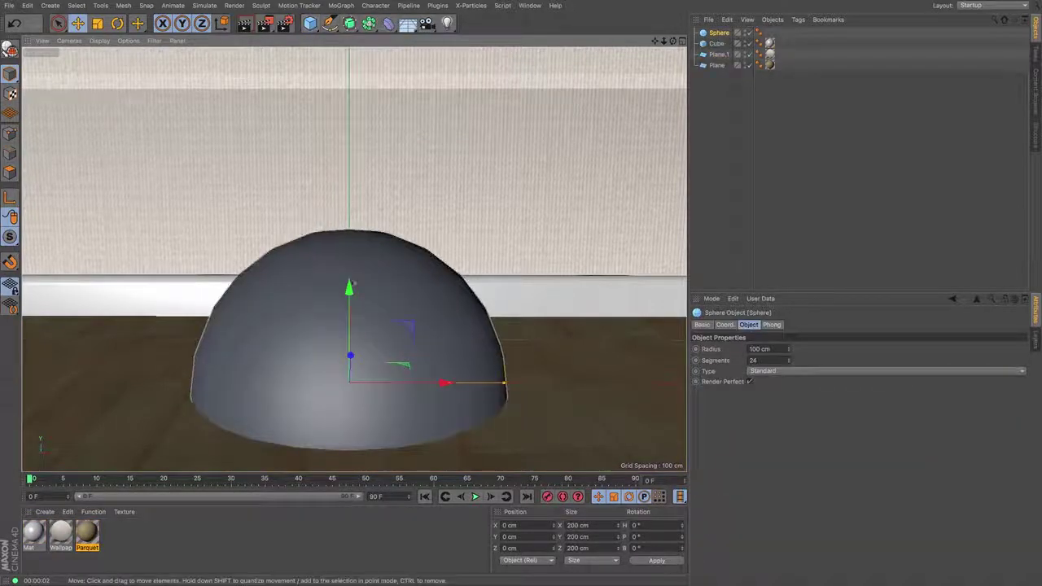
{"action": "left_click_drag", "start_coordinate": [348, 287], "coordinate": [347, 150]}
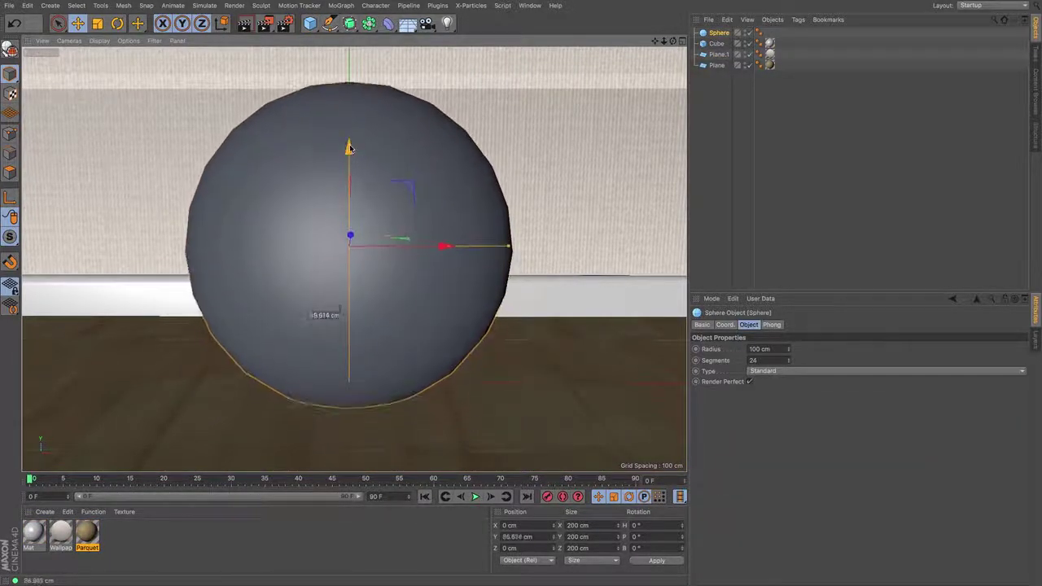
{"action": "left_click_drag", "start_coordinate": [506, 242], "coordinate": [375, 244]}
{"action": "left_click_drag", "start_coordinate": [349, 145], "coordinate": [349, 262]}
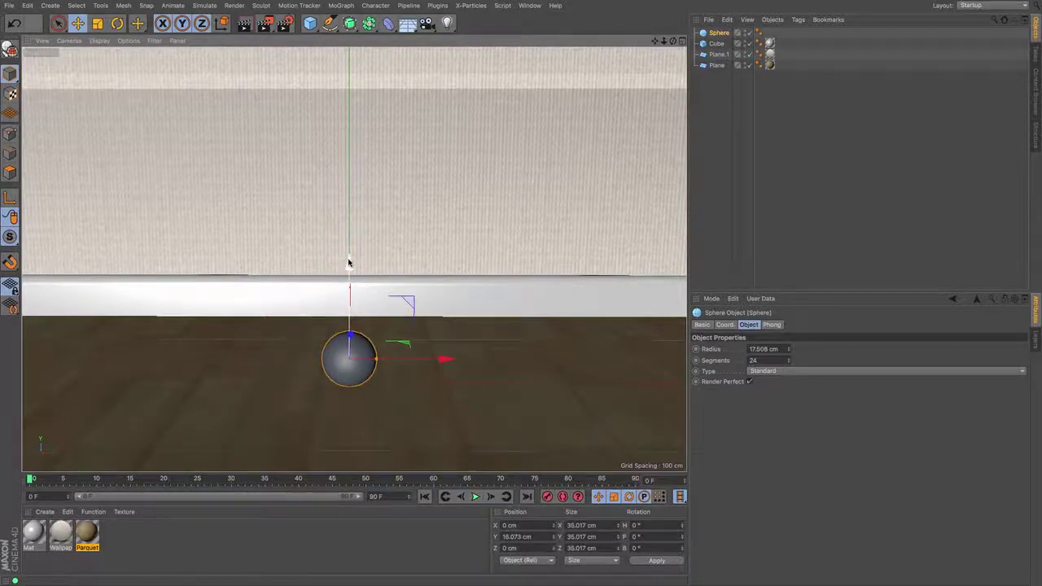
Create a new material and make its color pure red with hue 0°, saturation 100 % and value 100 %.
{"action": "left_click", "coordinate": [116, 540]}
{"action": "double_click", "coordinate": [107, 541]}
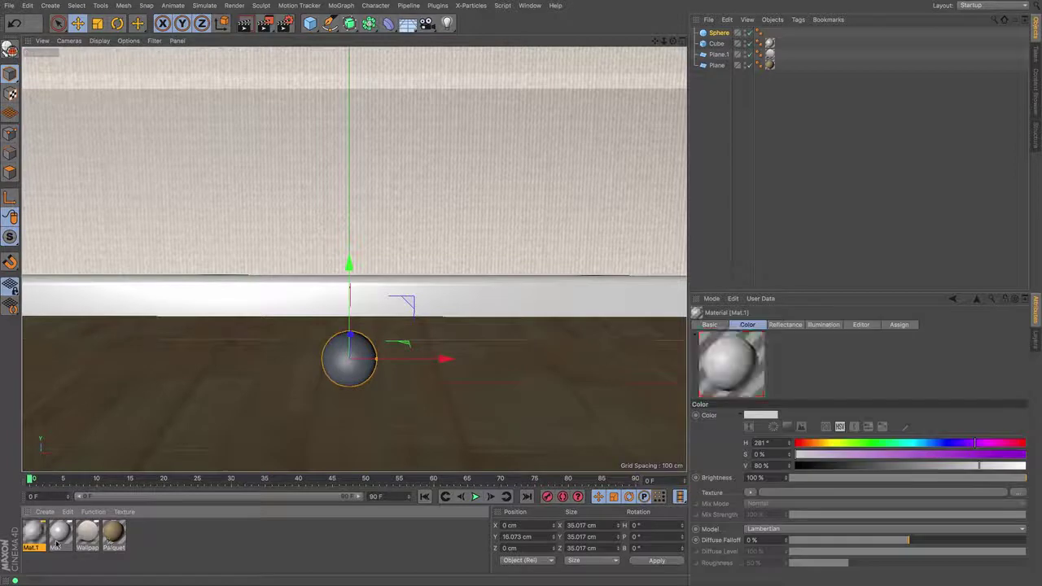
{"action": "double_click", "coordinate": [34, 533]}
{"action": "left_click", "coordinate": [183, 190]}
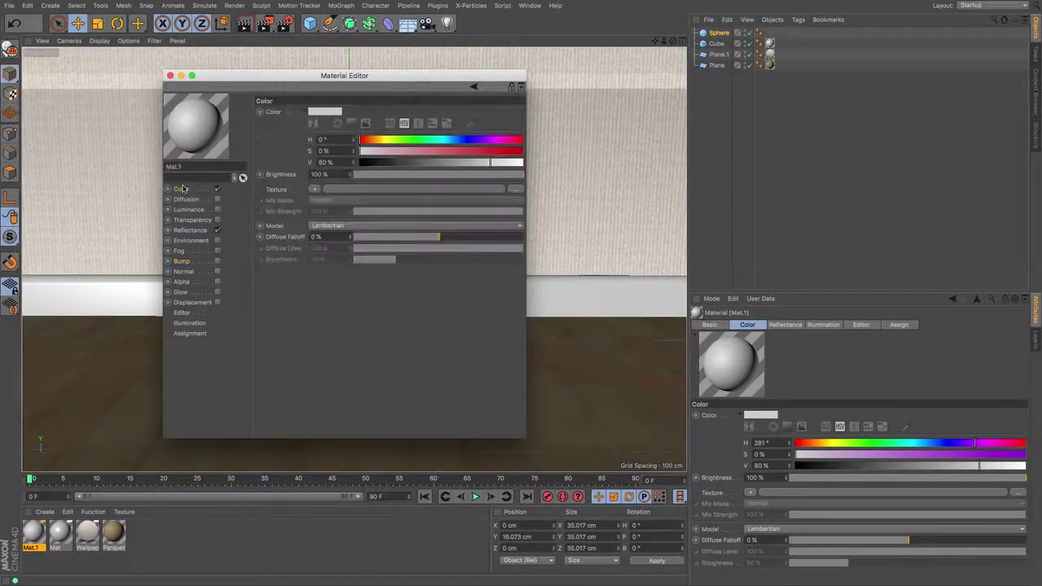
{"action": "left_click_drag", "start_coordinate": [518, 151], "coordinate": [531, 154]}
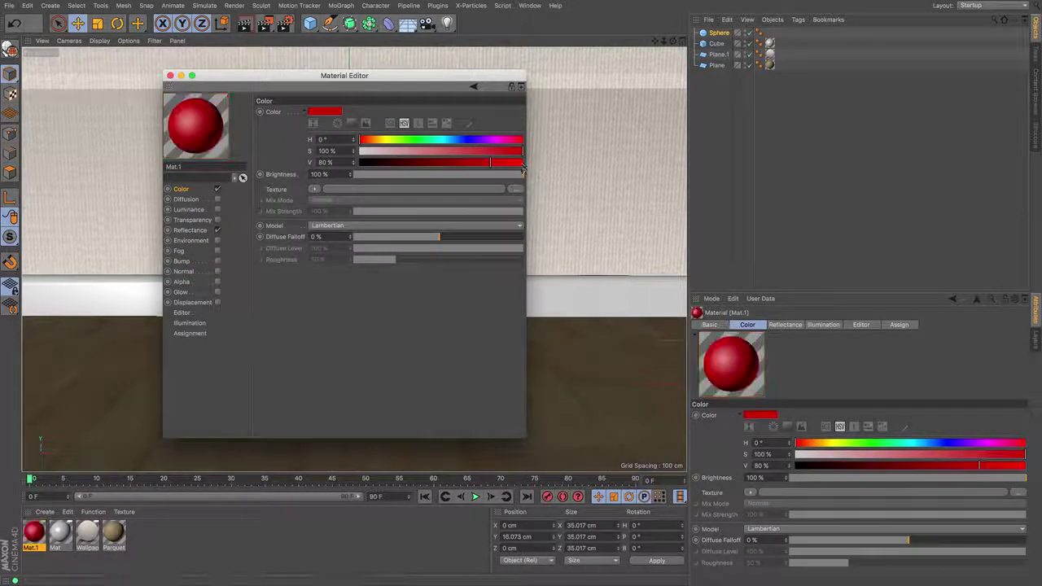
{"action": "left_click", "coordinate": [521, 162]}
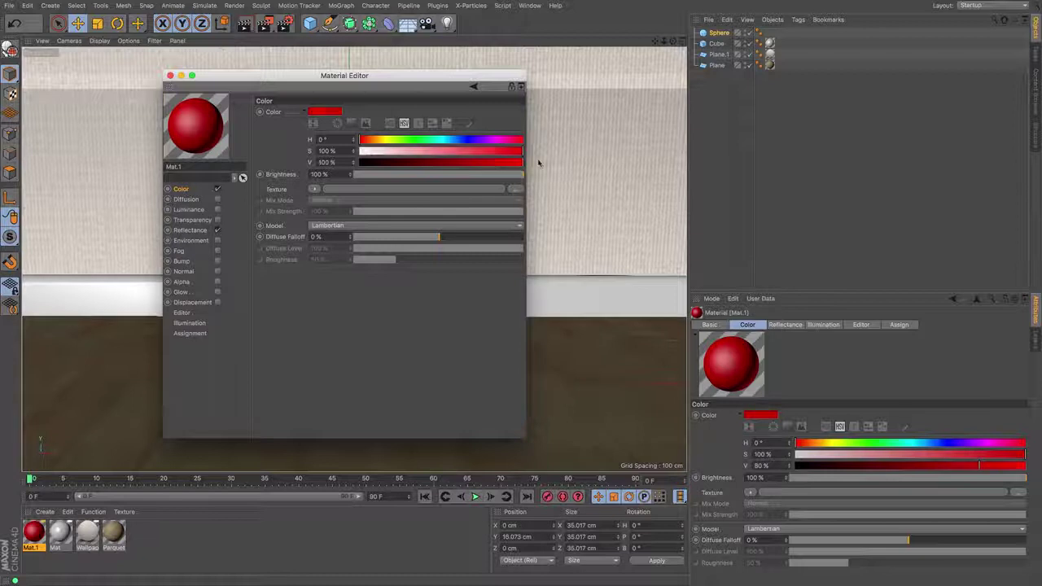
Set the red material's specular width to about 64 % and specular strength to 40 %, and apply it to the sphere.
{"action": "left_click", "coordinate": [189, 230]}
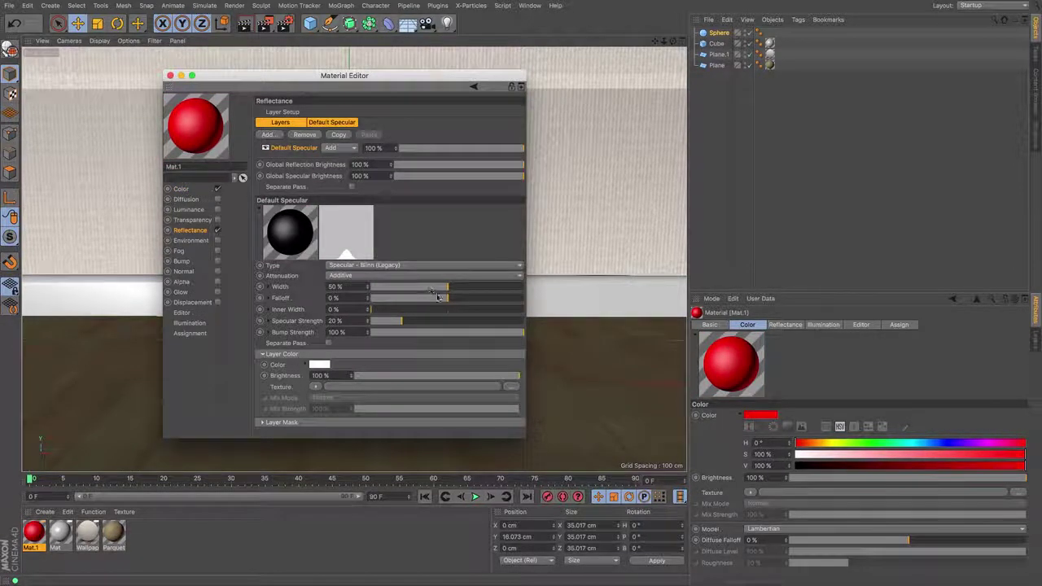
{"action": "left_click", "coordinate": [447, 322]}
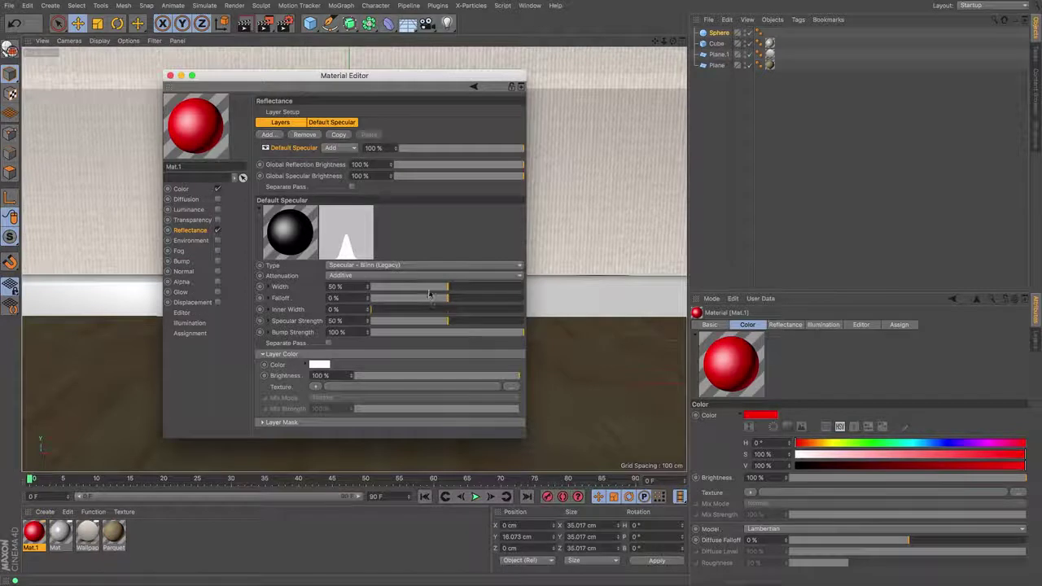
{"action": "left_click_drag", "start_coordinate": [447, 291], "coordinate": [470, 290]}
{"action": "left_click", "coordinate": [432, 323]}
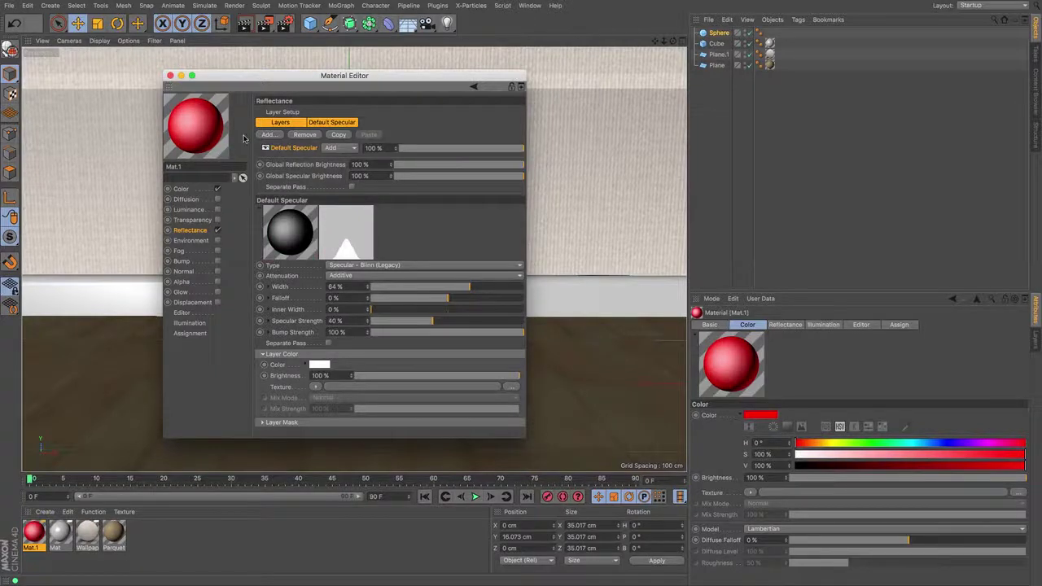
{"action": "left_click", "coordinate": [170, 75]}
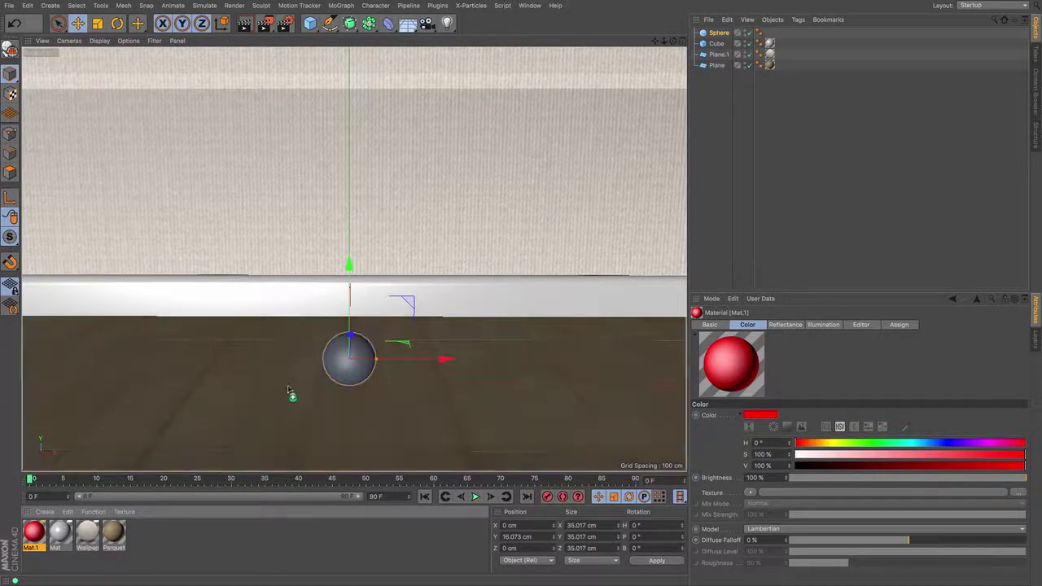
{"action": "left_click_drag", "start_coordinate": [332, 371], "coordinate": [333, 368]}
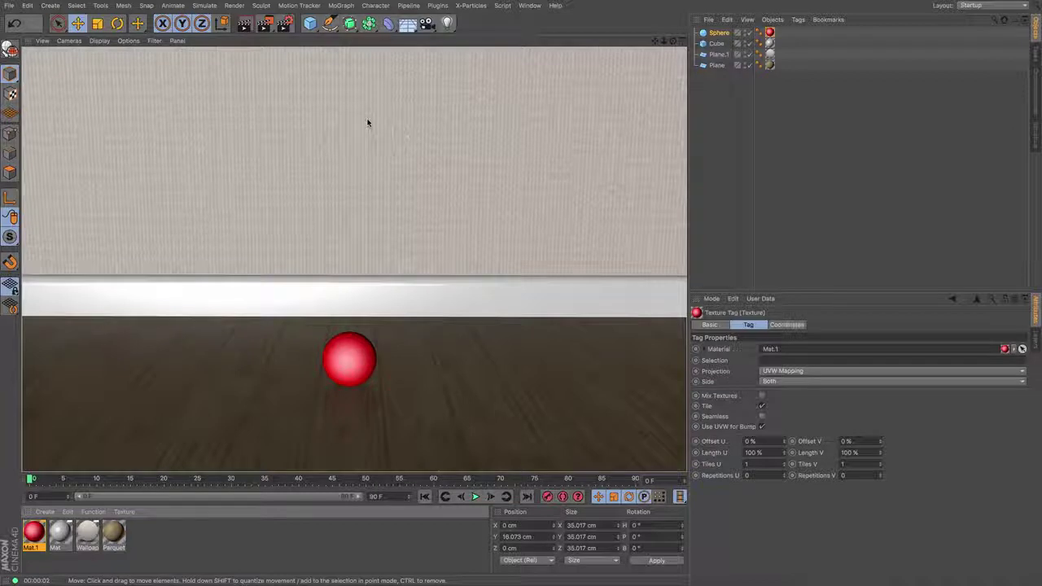
Add a Physical Sky to light the scene.
{"action": "left_click", "coordinate": [407, 23]}
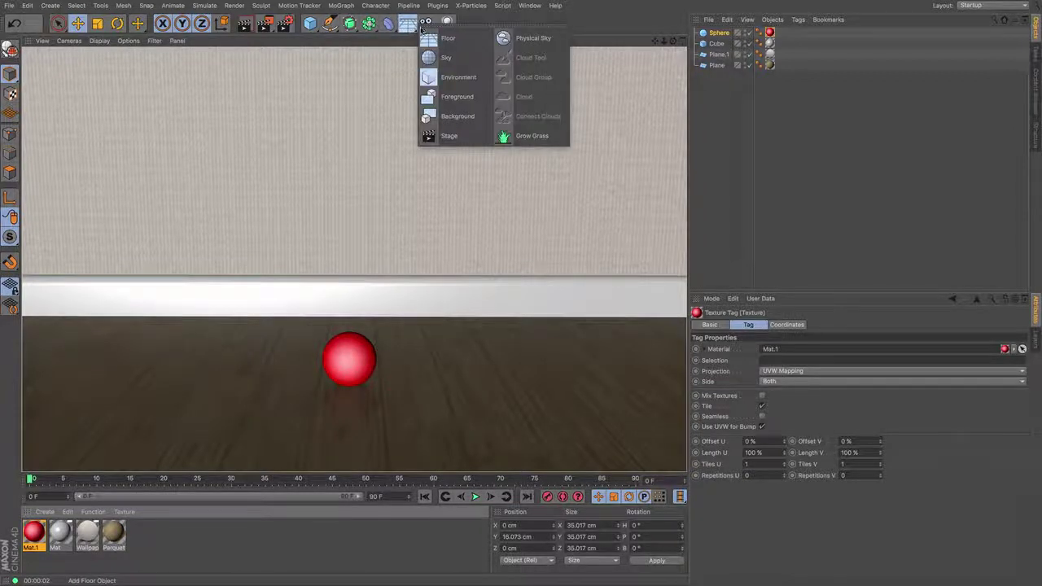
{"action": "left_click", "coordinate": [523, 45]}
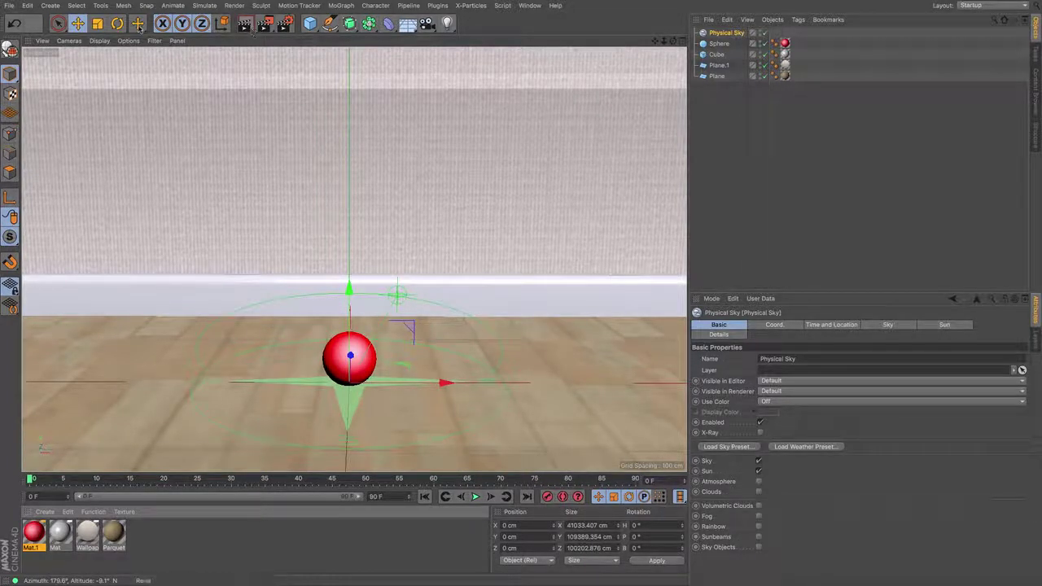
Rotate the Physical Sky to a heading of about -21.5° and render the view to check the lighting.
{"action": "key", "text": "r"}
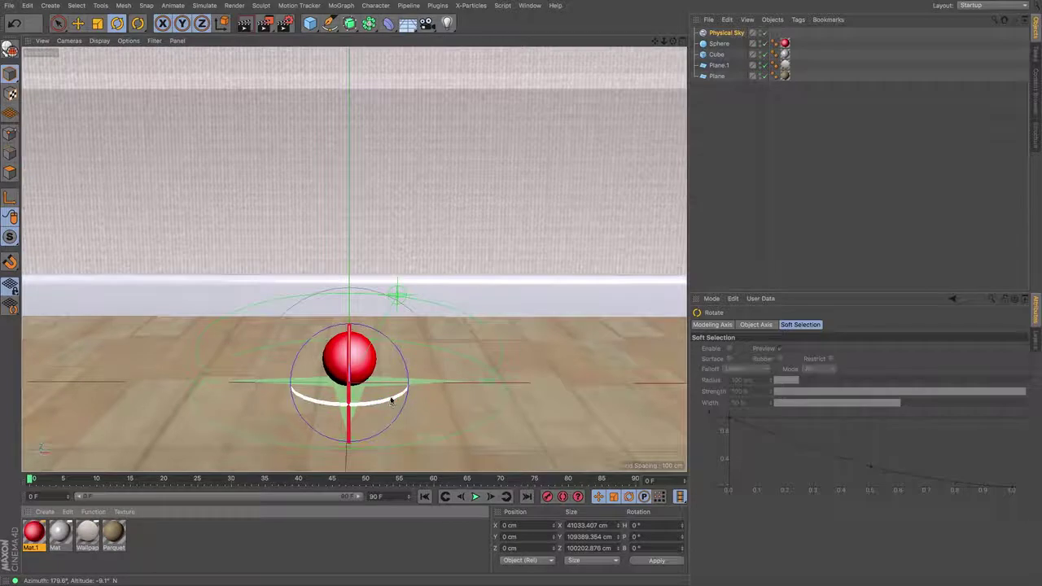
{"action": "mouse_move", "coordinate": [392, 399]}
{"action": "left_mouse_down"}
{"action": "mouse_move", "coordinate": [355, 406]}
{"action": "mouse_move", "coordinate": [382, 403]}
{"action": "left_mouse_up"}
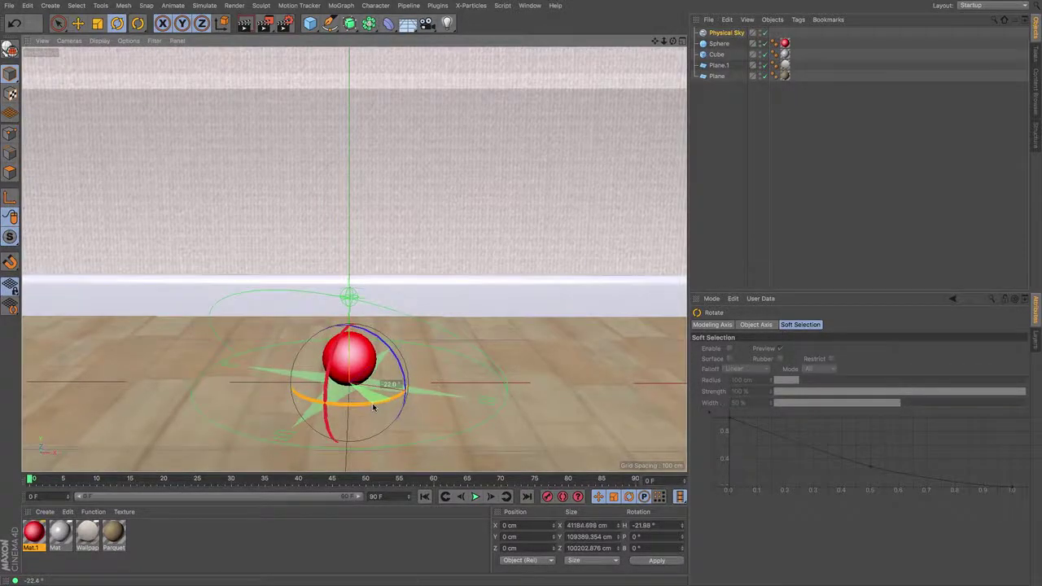
{"action": "left_click", "coordinate": [245, 24]}
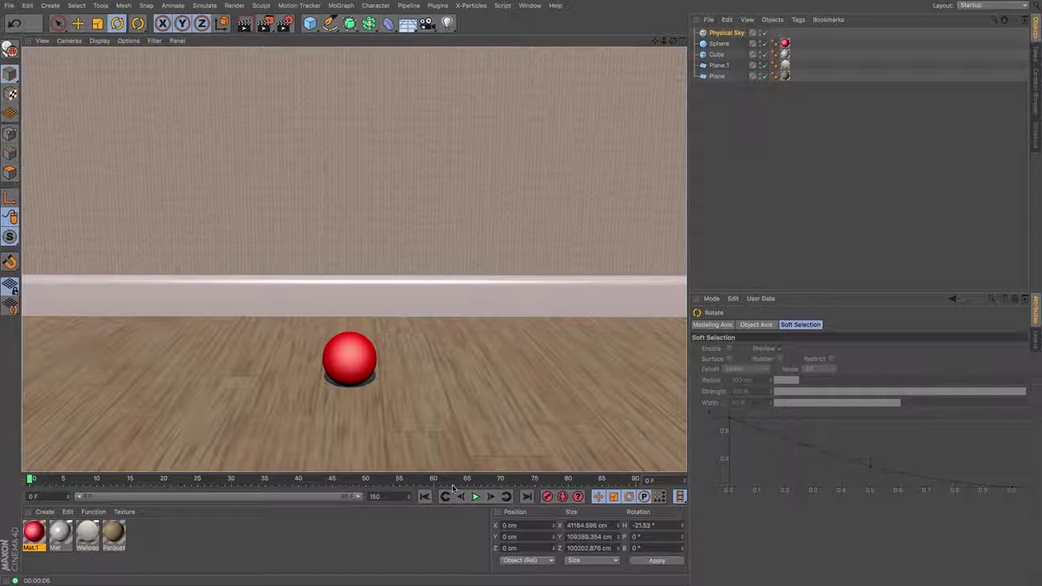
Set the animation length to 150 frames and extend the timeline's preview range to all 150 frames.
{"action": "key", "text": "Return"}
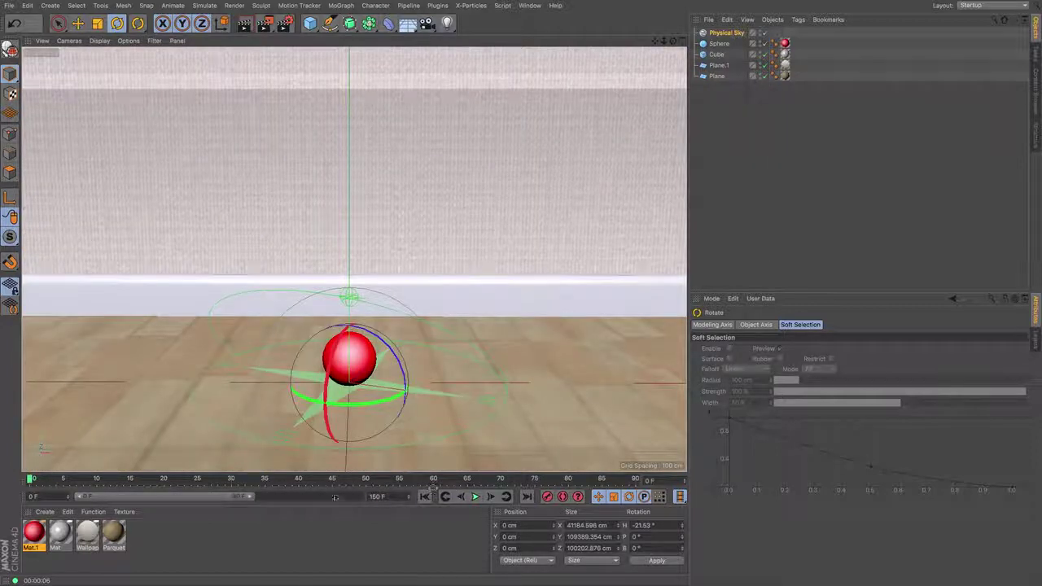
{"action": "left_click_drag", "start_coordinate": [252, 498], "coordinate": [360, 498]}
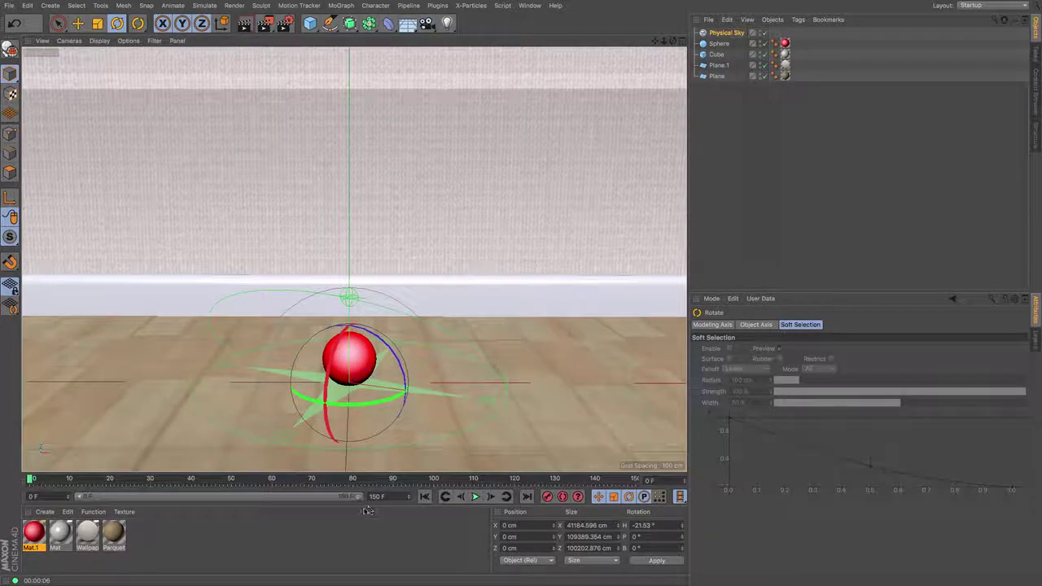
Select the sphere for moving and lock the X and Z axes so it only travels along Y.
{"action": "left_click", "coordinate": [714, 44]}
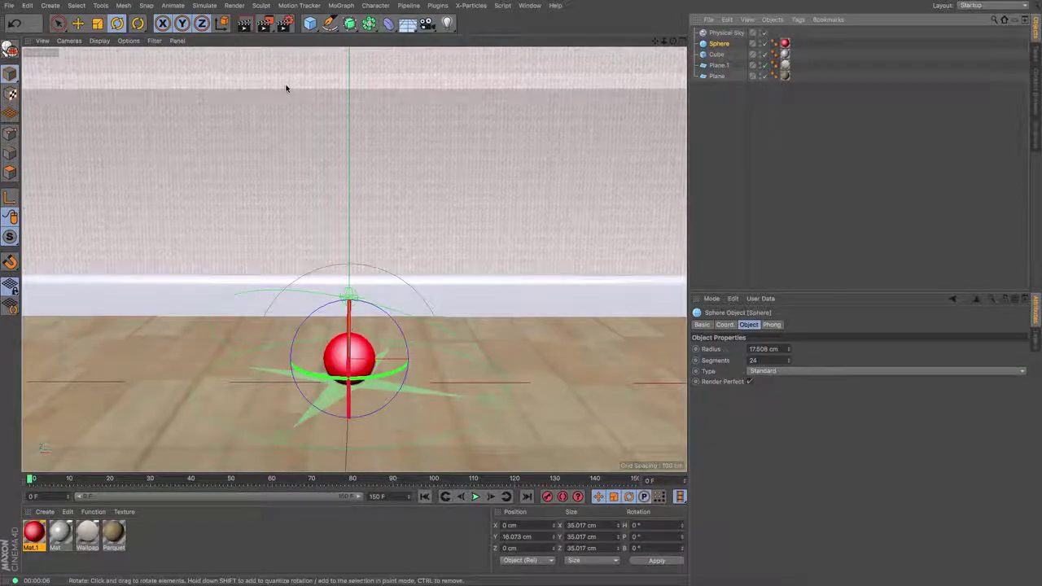
{"action": "key", "text": "e"}
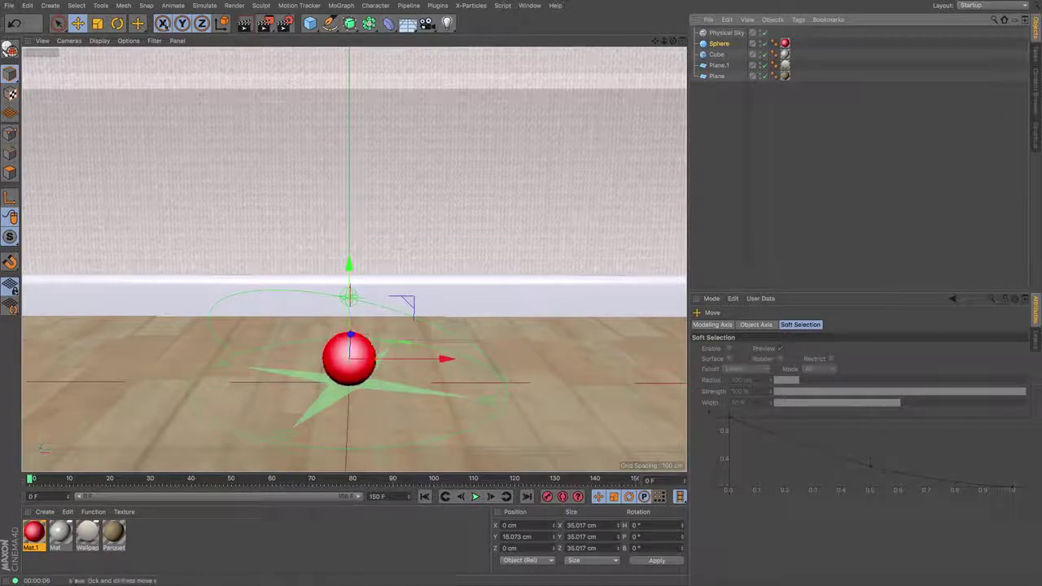
{"action": "left_click", "coordinate": [163, 23]}
{"action": "left_click", "coordinate": [201, 23]}
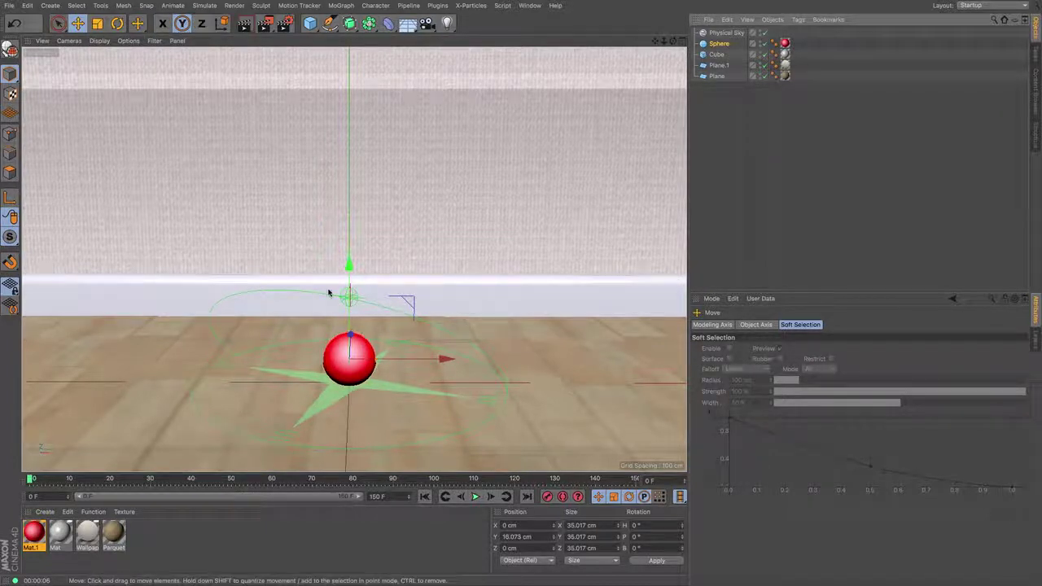
Try moving the sphere up and back down along the Y axis.
{"action": "left_click_drag", "start_coordinate": [516, 302], "coordinate": [462, 192]}
{"action": "left_click_drag", "start_coordinate": [442, 226], "coordinate": [330, 214]}
{"action": "key", "text": "ctrl+z"}
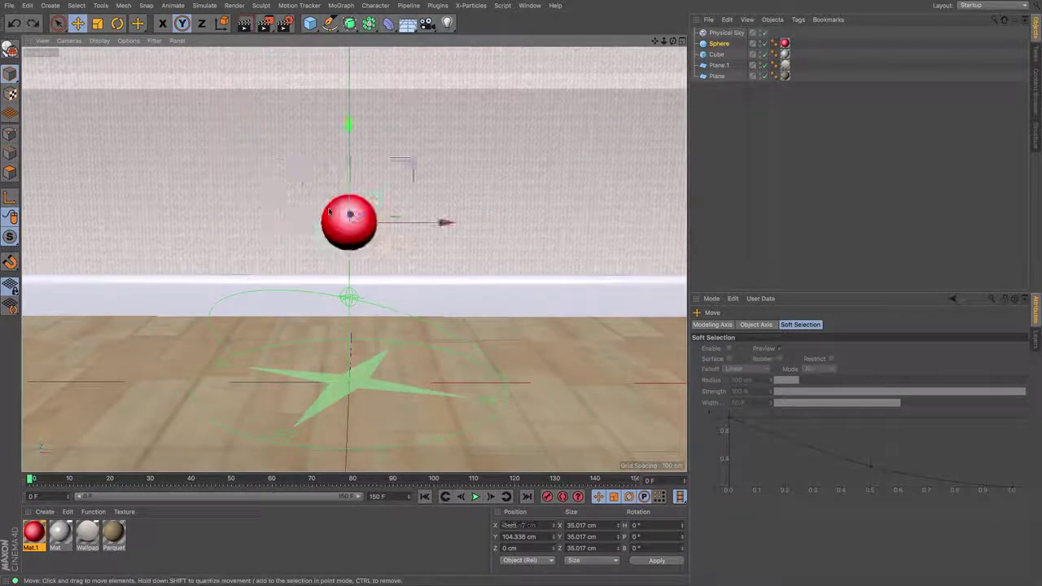
{"action": "left_click_drag", "start_coordinate": [351, 124], "coordinate": [359, 258]}
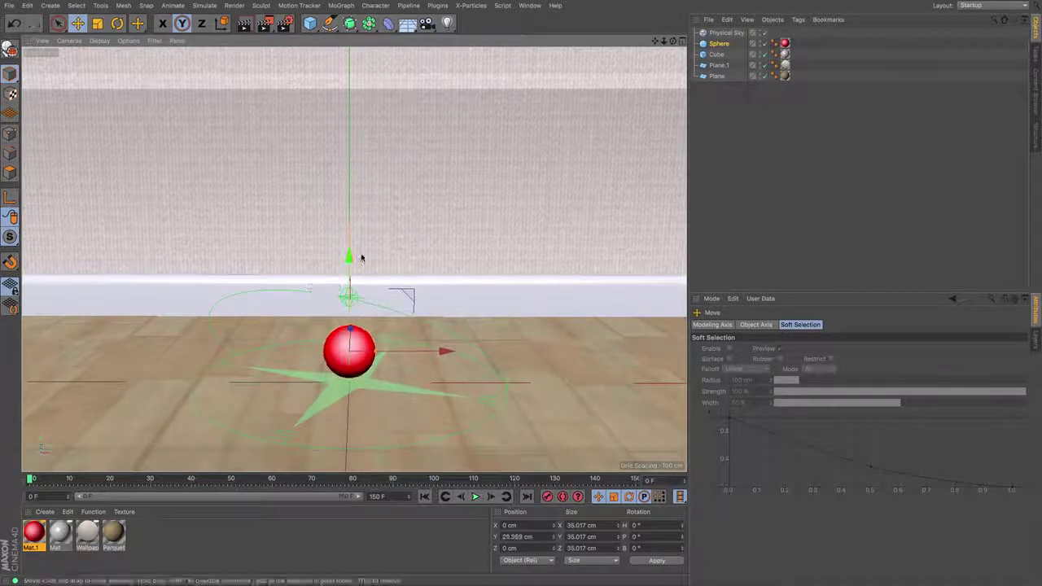
Set the sphere's radius to 20 cm and its Y position to 20 cm so it rests on the floor.
{"action": "left_click", "coordinate": [720, 45]}
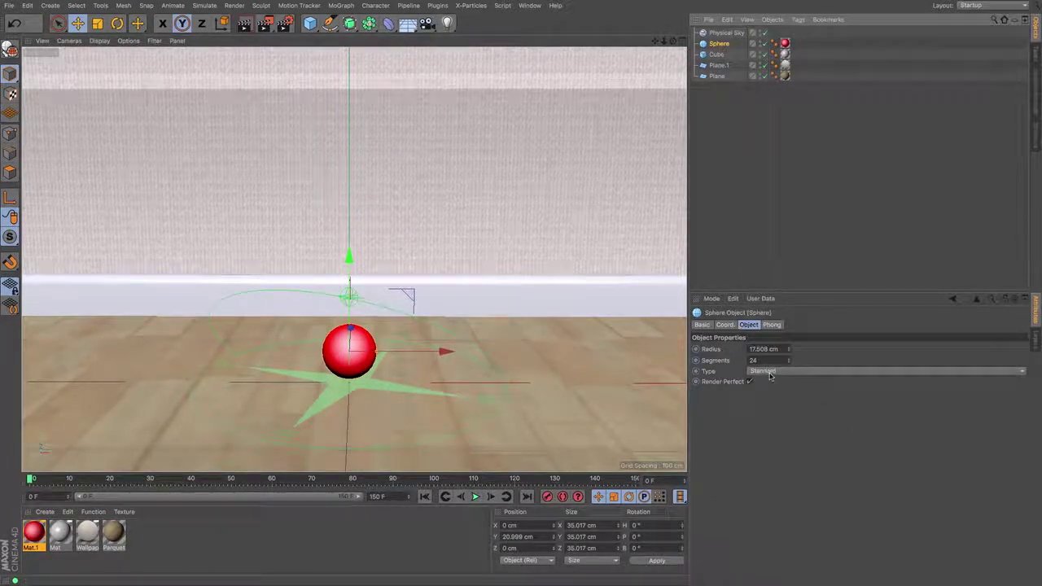
{"action": "left_click_drag", "start_coordinate": [769, 349], "coordinate": [682, 349]}
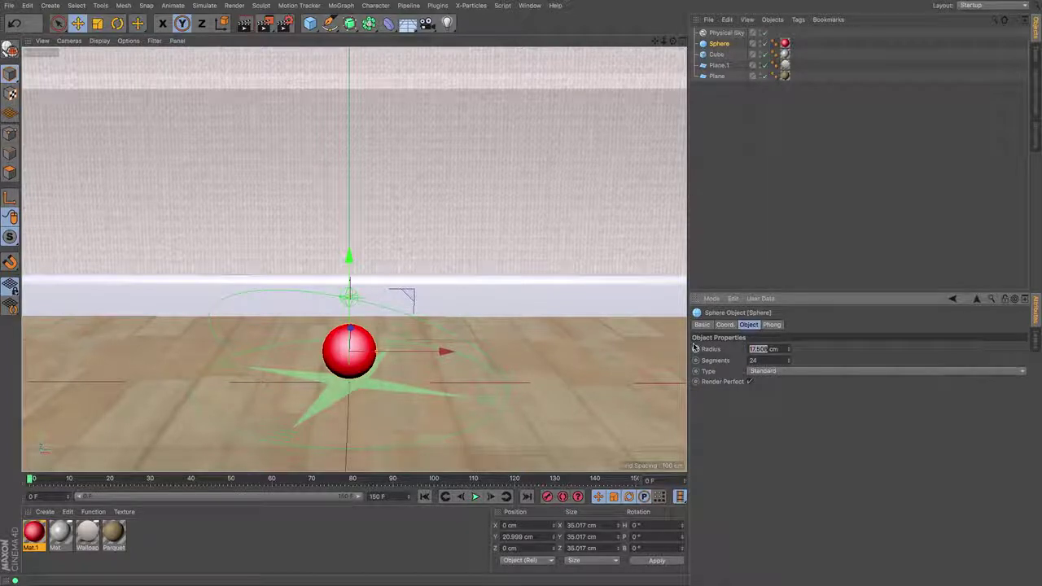
{"action": "type", "text": "20"}
{"action": "key", "text": "Return"}
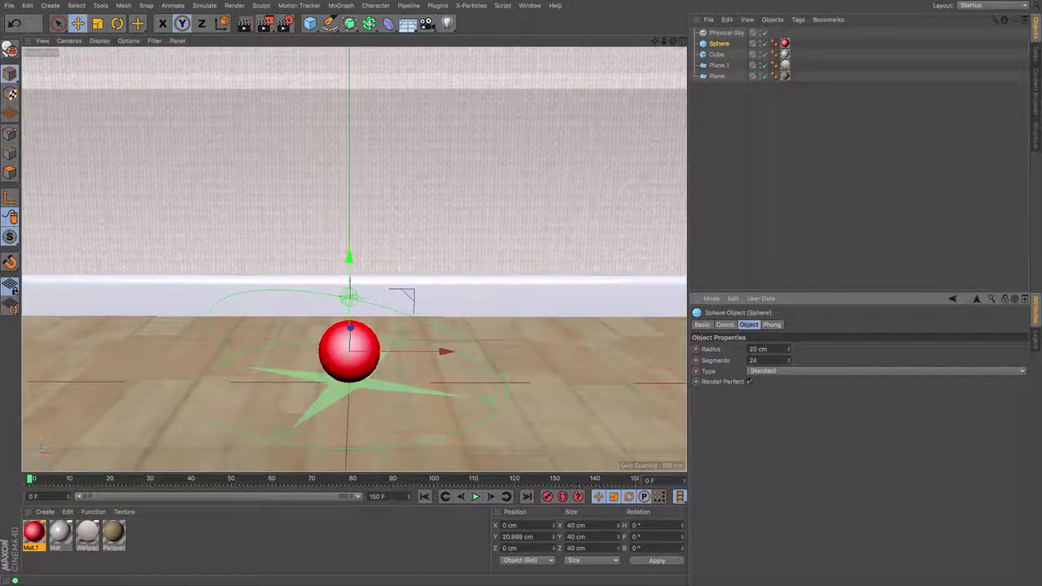
{"action": "left_click", "coordinate": [517, 537]}
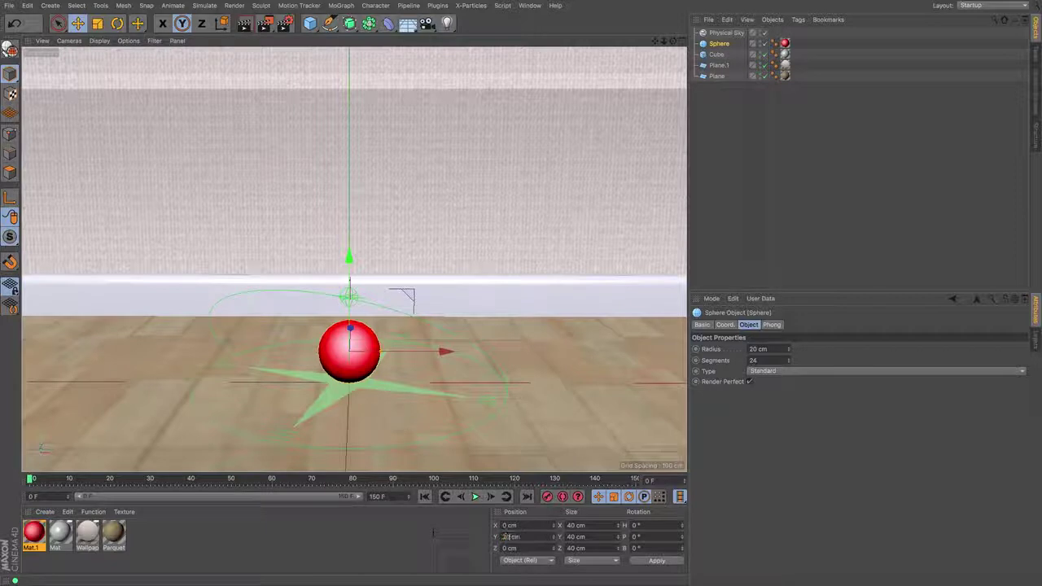
{"action": "type", "text": "20"}
{"action": "key", "text": "Return"}
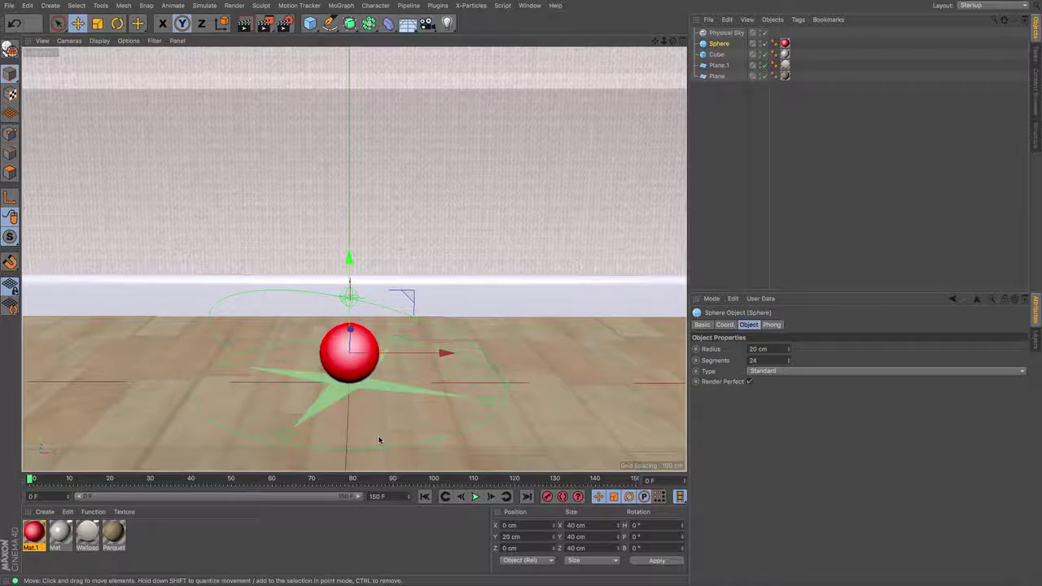
Keyframe the sphere's fall from about Y 235 cm on frame 0 to Y 20 cm on frame 20.
{"action": "left_click_drag", "start_coordinate": [379, 440], "coordinate": [386, 107]}
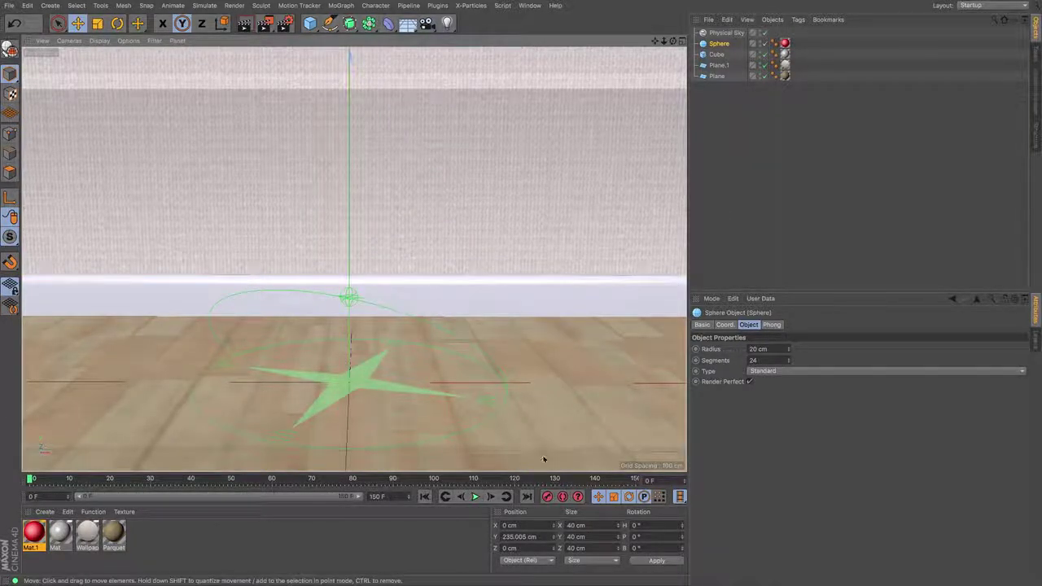
{"action": "left_click", "coordinate": [547, 501]}
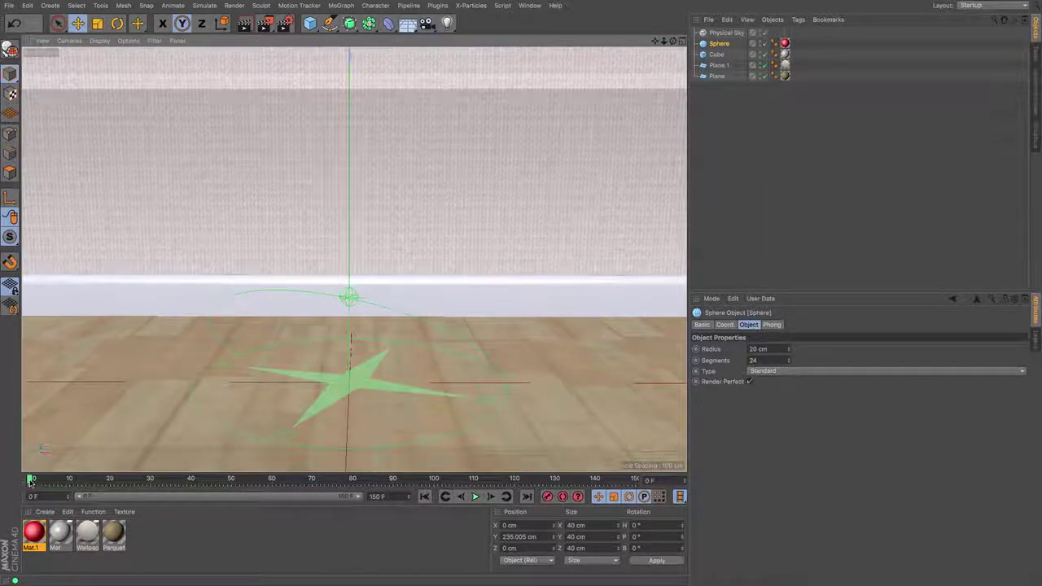
{"action": "left_click_drag", "start_coordinate": [30, 480], "coordinate": [89, 483]}
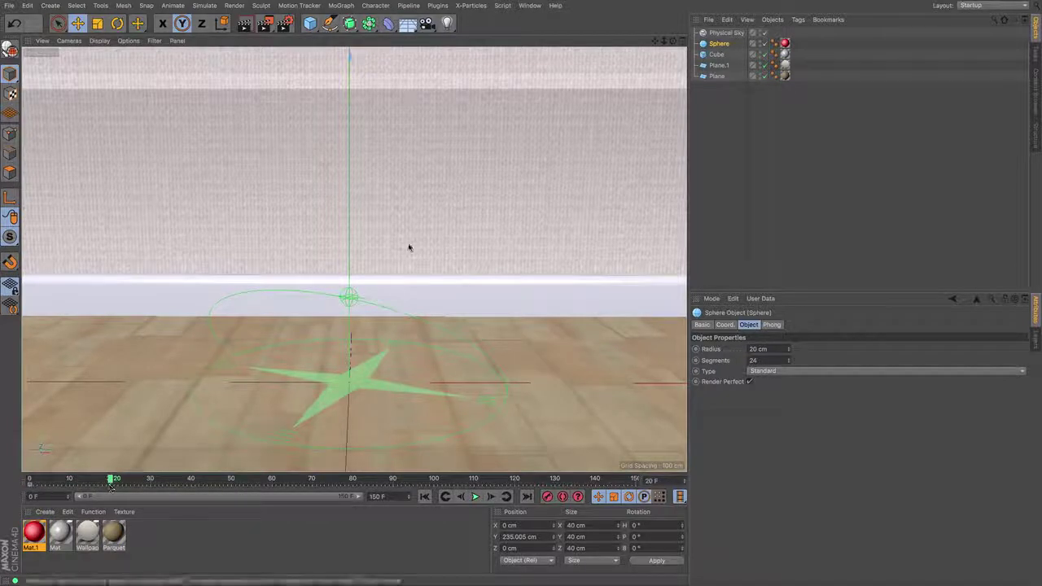
{"action": "left_click_drag", "start_coordinate": [410, 249], "coordinate": [431, 480]}
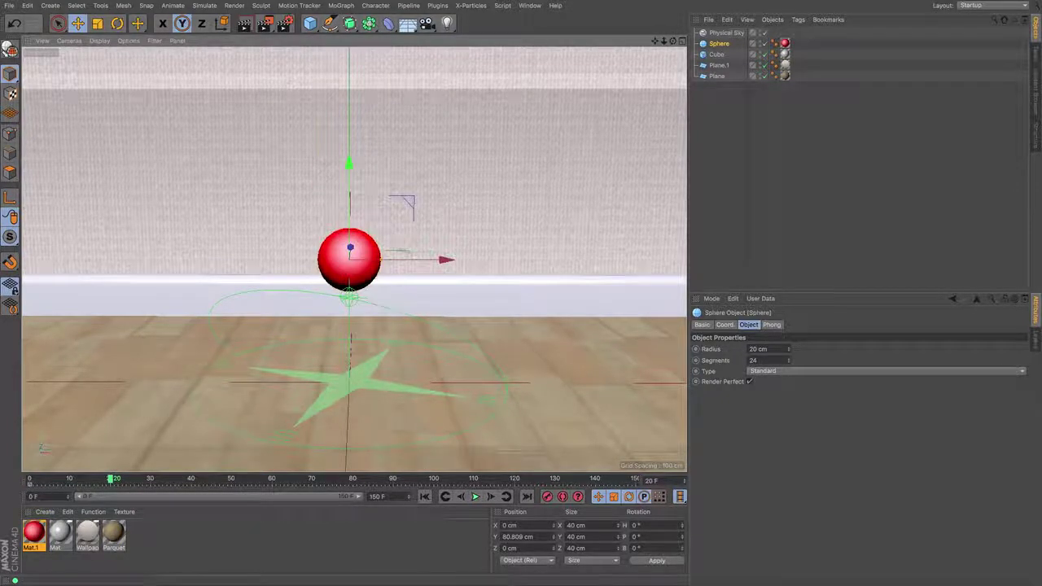
{"action": "left_click_drag", "start_coordinate": [544, 537], "coordinate": [333, 543]}
{"action": "type", "text": "20"}
{"action": "key", "text": "Return"}
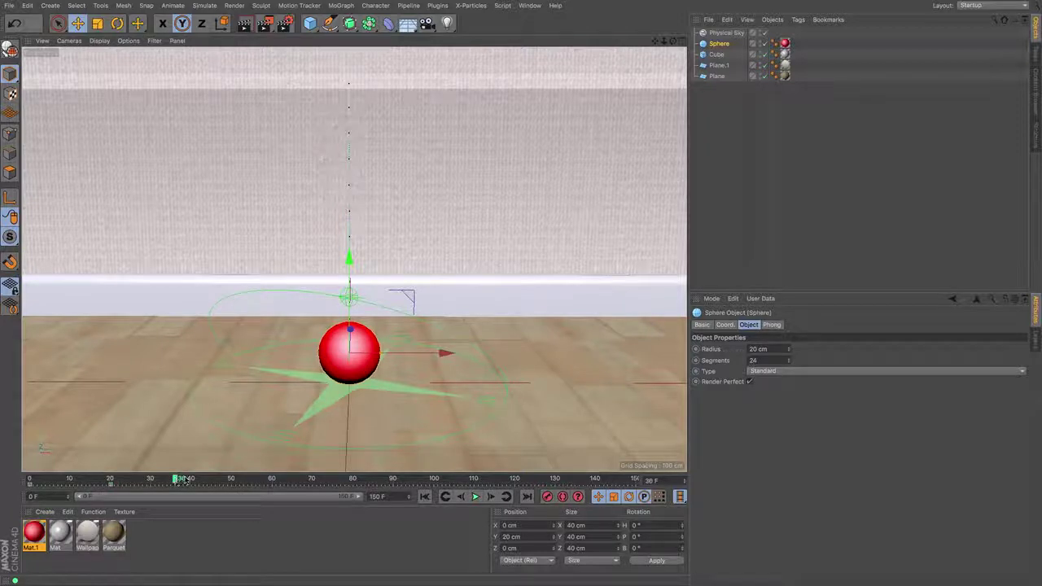
Keyframe the first bounce with the sphere at about Y 118 cm on frame 36 and Y 20 cm on frame 50.
{"action": "left_click_drag", "start_coordinate": [338, 423], "coordinate": [347, 275]}
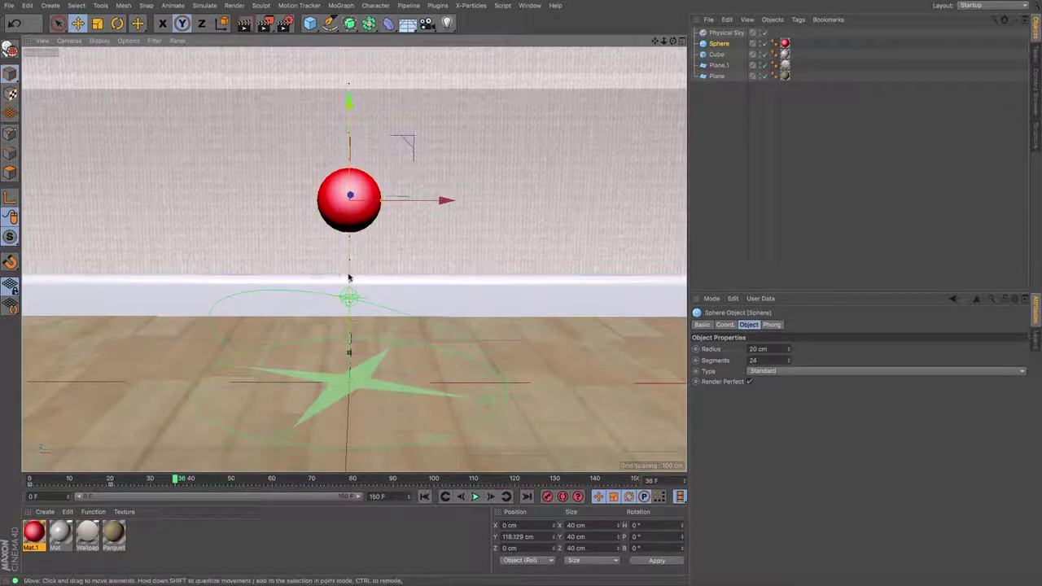
{"action": "left_click", "coordinate": [235, 480]}
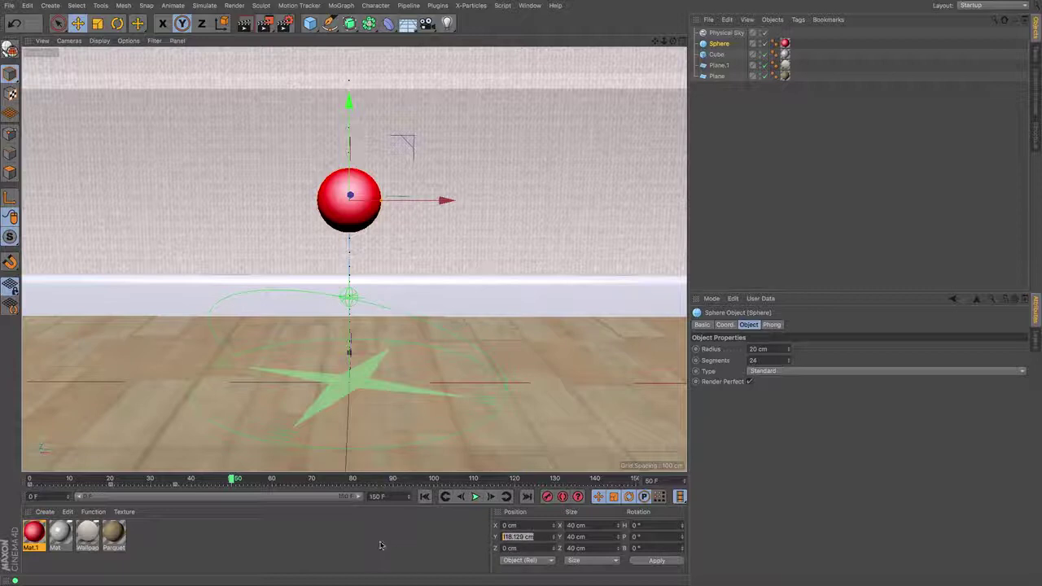
{"action": "key", "text": "Return"}
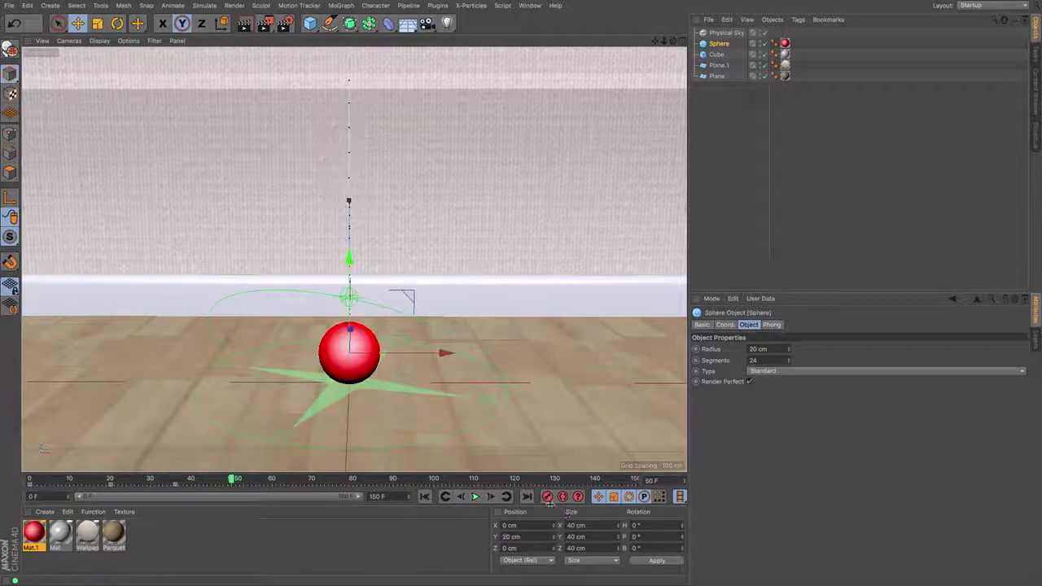
Keyframe the second bounce with the sphere at about Y 70.5 cm on frame 60 and Y 20 cm on frame 68.
{"action": "left_click", "coordinate": [56, 480]}
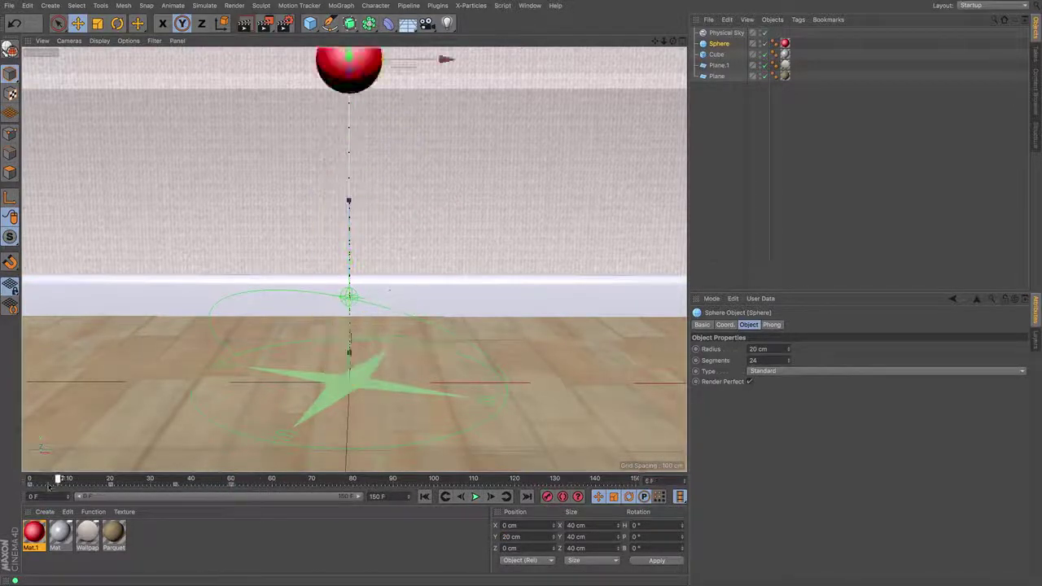
{"action": "left_click_drag", "start_coordinate": [57, 480], "coordinate": [272, 497]}
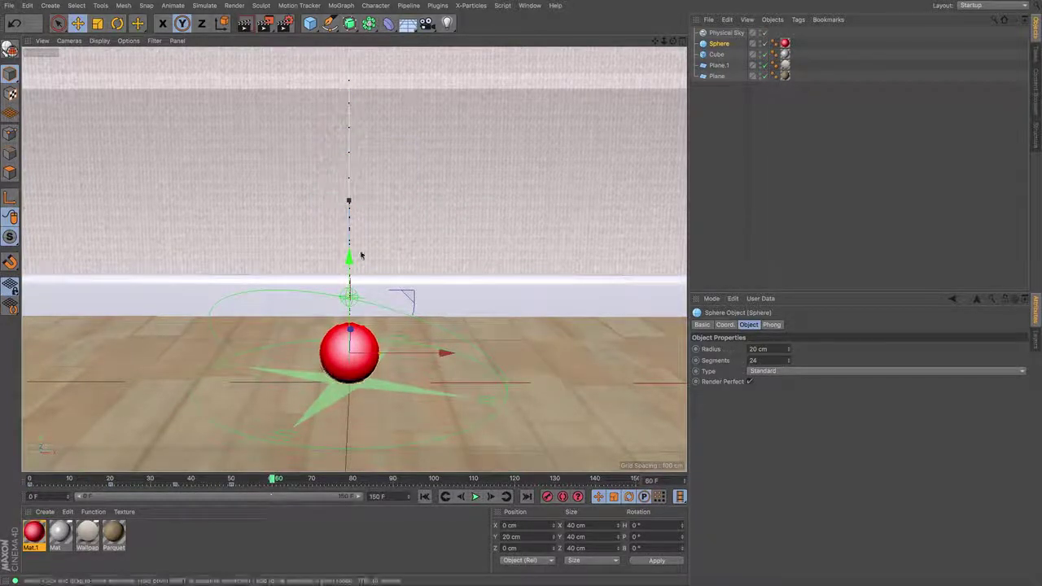
{"action": "left_click_drag", "start_coordinate": [350, 259], "coordinate": [456, 223]}
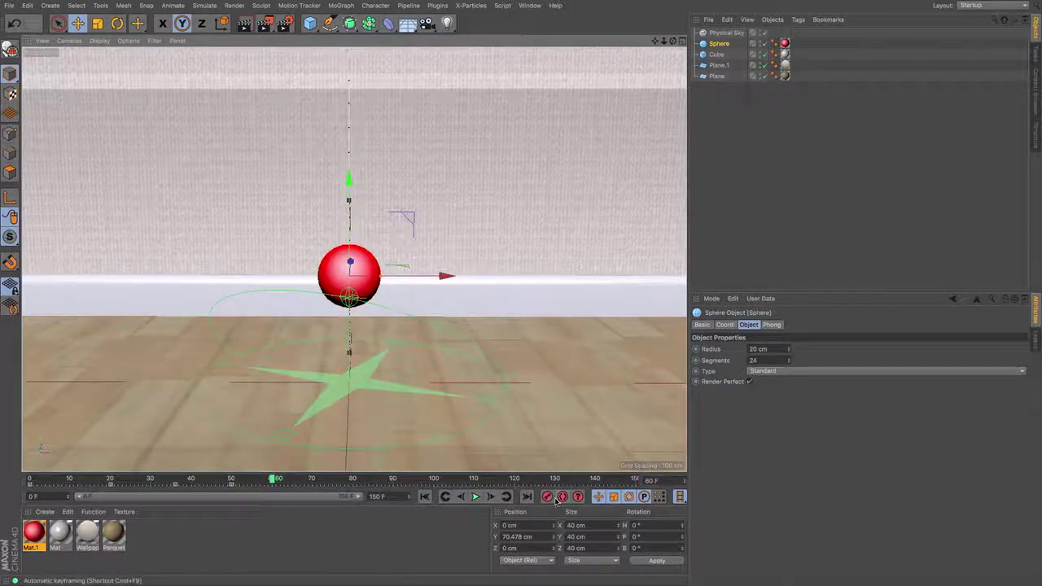
{"action": "left_click", "coordinate": [306, 481]}
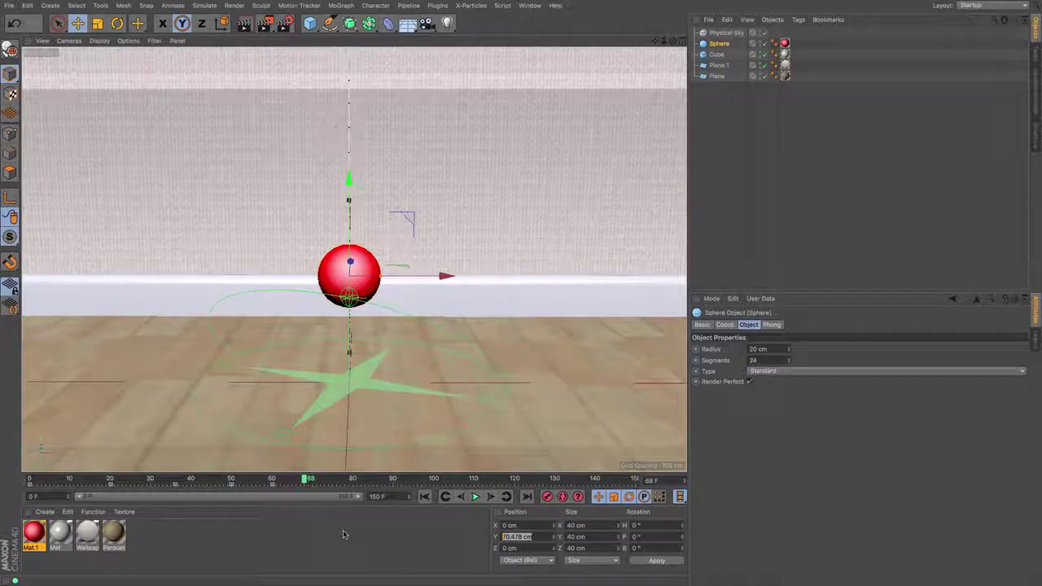
{"action": "type", "text": "20"}
{"action": "key", "text": "Return"}
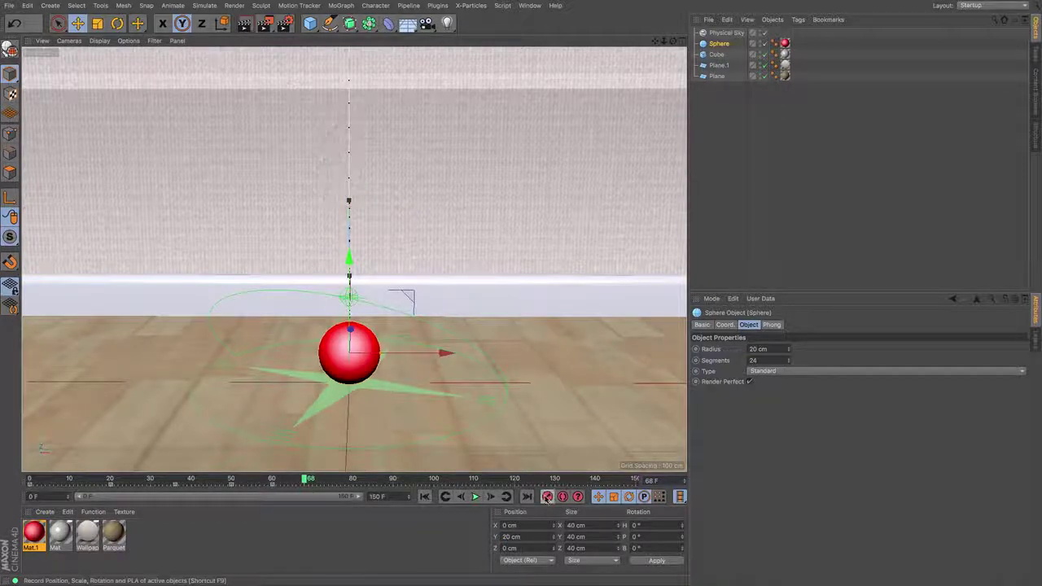
Play the animation from the first frame to check the bounces, and stop it after the last keyframe.
{"action": "left_click", "coordinate": [424, 496]}
{"action": "left_click", "coordinate": [476, 497]}
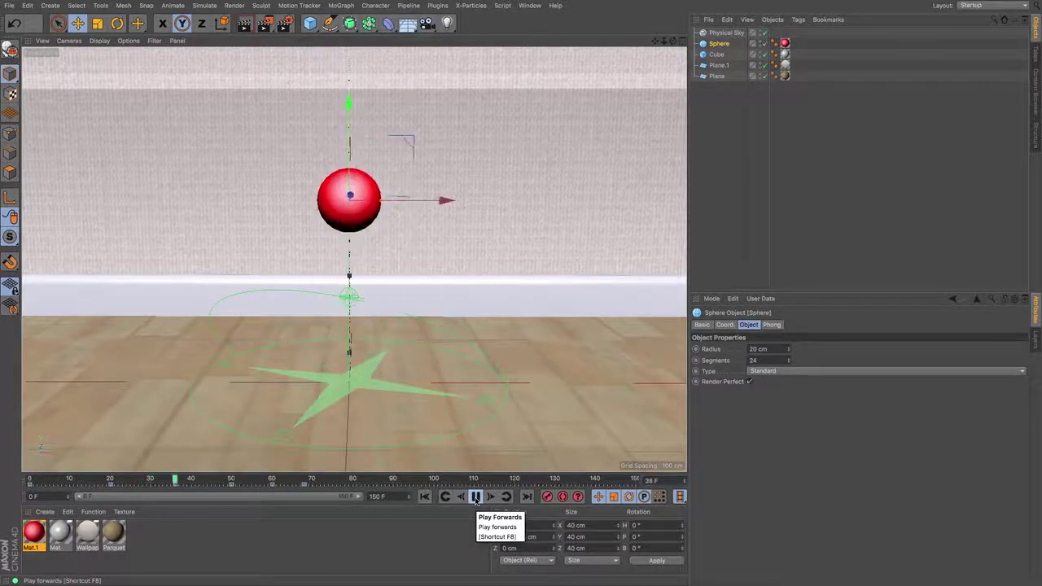
{"action": "left_click", "coordinate": [477, 496]}
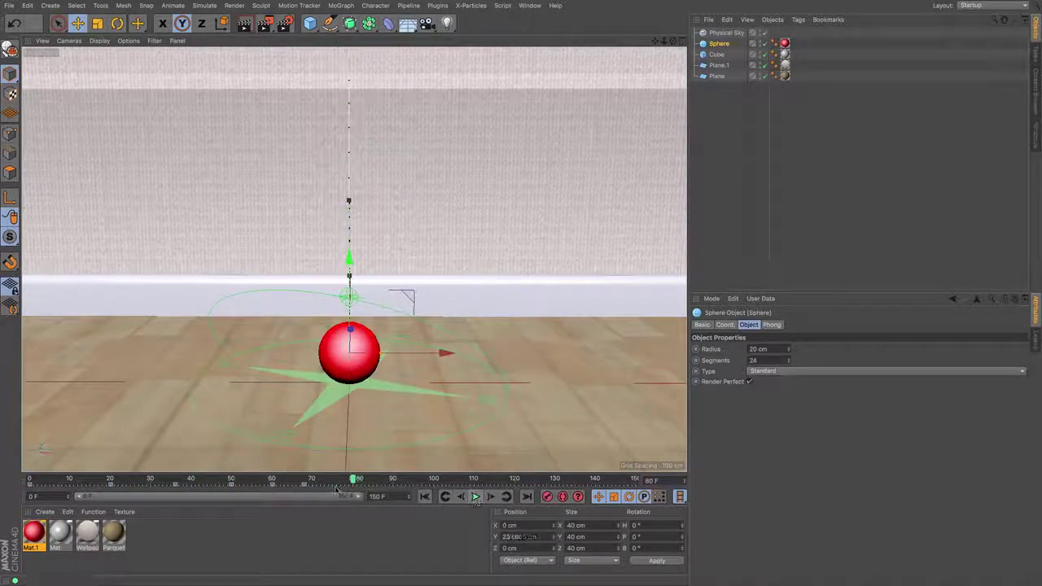
Keyframe the third bounce with the sphere at about Y 41 cm on frame 74 and Y 20 cm on frame 79.
{"action": "left_click", "coordinate": [330, 480]}
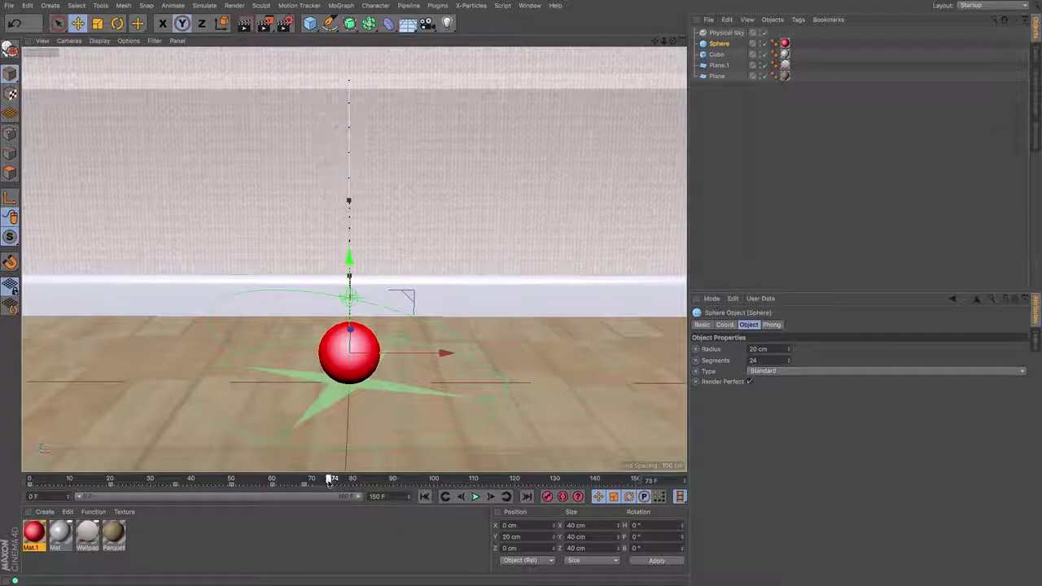
{"action": "left_click_drag", "start_coordinate": [469, 316], "coordinate": [472, 282]}
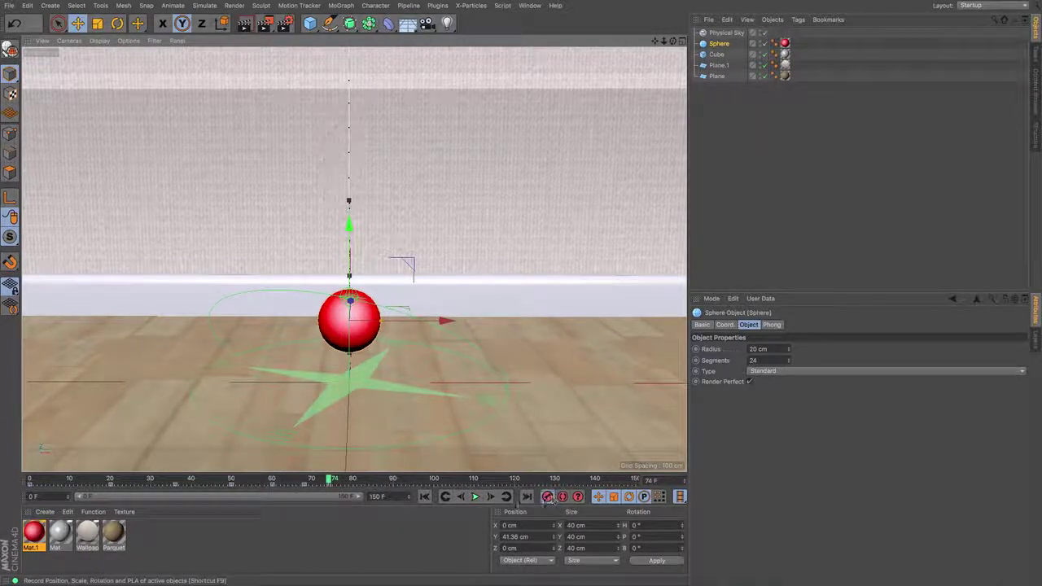
{"action": "left_click", "coordinate": [550, 498]}
{"action": "left_click", "coordinate": [349, 481]}
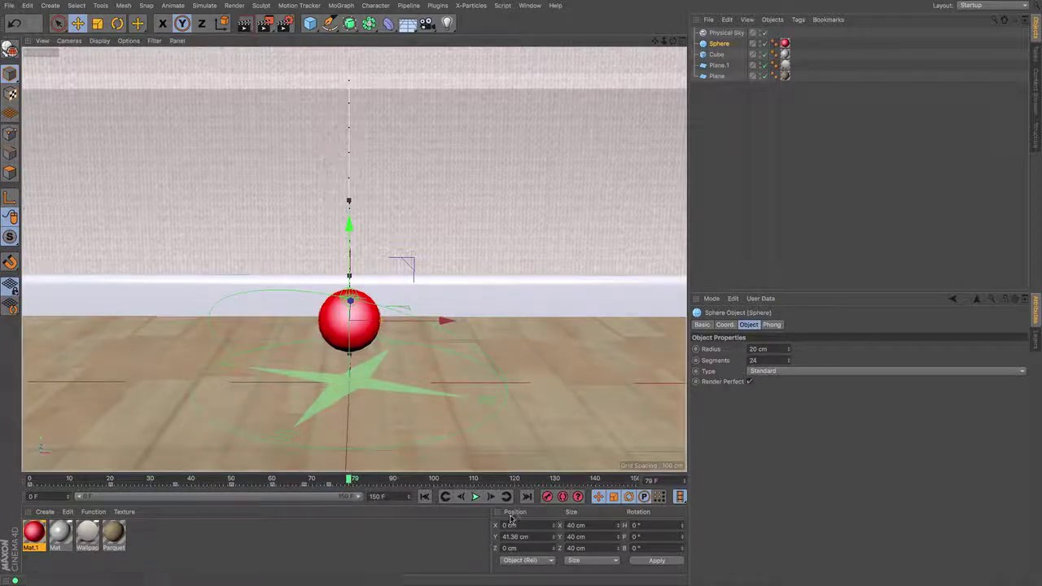
{"action": "left_click_drag", "start_coordinate": [541, 539], "coordinate": [356, 541]}
{"action": "type", "text": "20"}
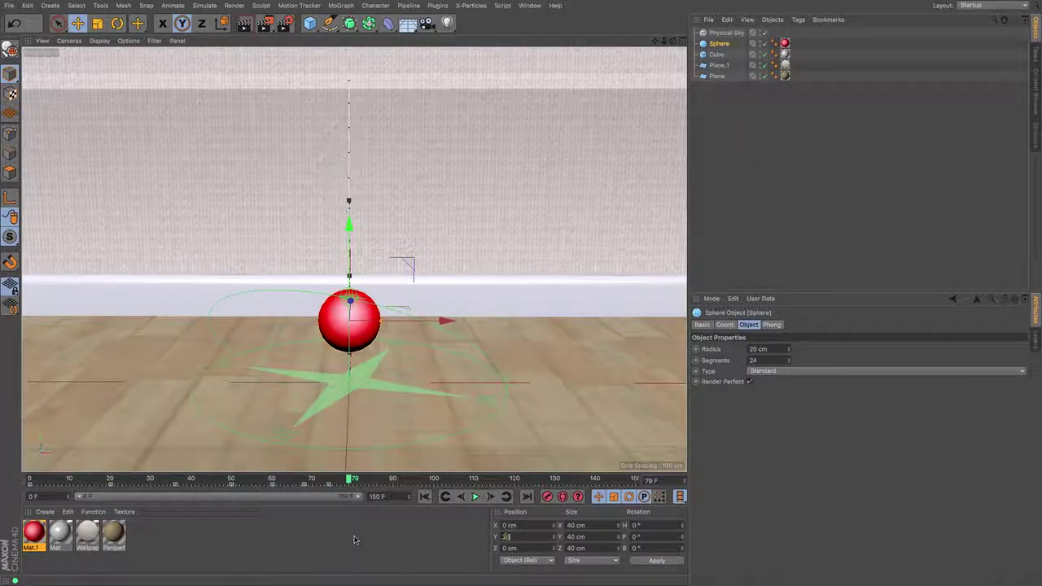
{"action": "key", "text": "Return"}
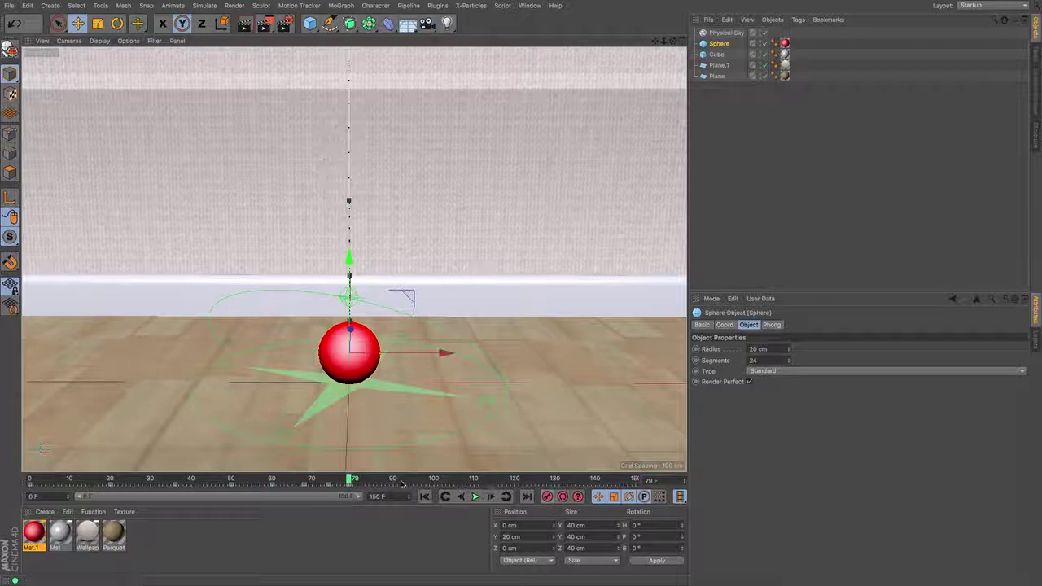
Keyframe the fourth bounce with the sphere at about Y 30.6 cm on frame 82 and Y 20 cm on frame 85.
{"action": "left_click", "coordinate": [364, 481]}
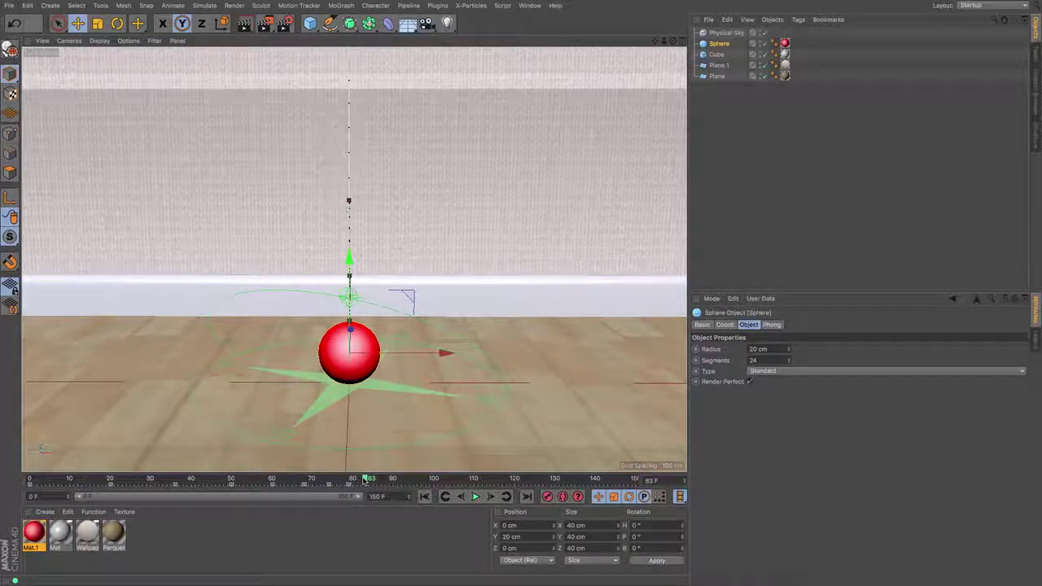
{"action": "left_click_drag", "start_coordinate": [364, 480], "coordinate": [359, 480]}
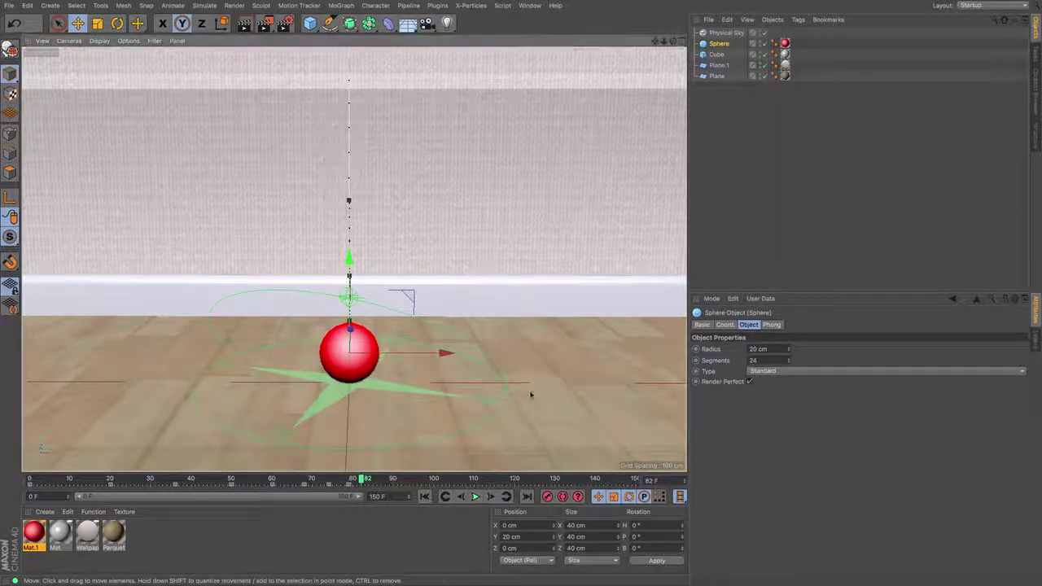
{"action": "left_click_drag", "start_coordinate": [534, 396], "coordinate": [533, 378]}
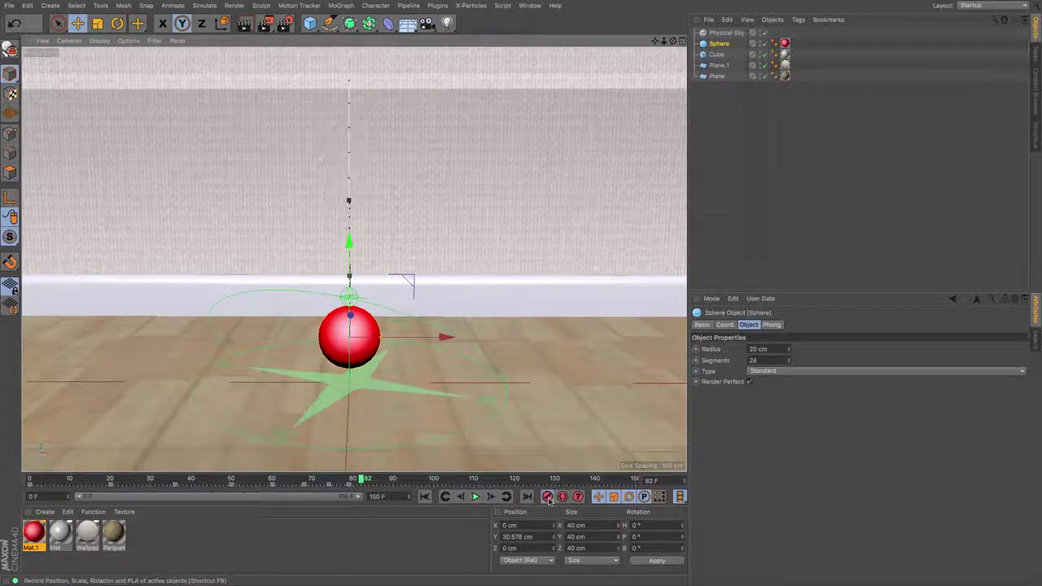
{"action": "left_click", "coordinate": [374, 480]}
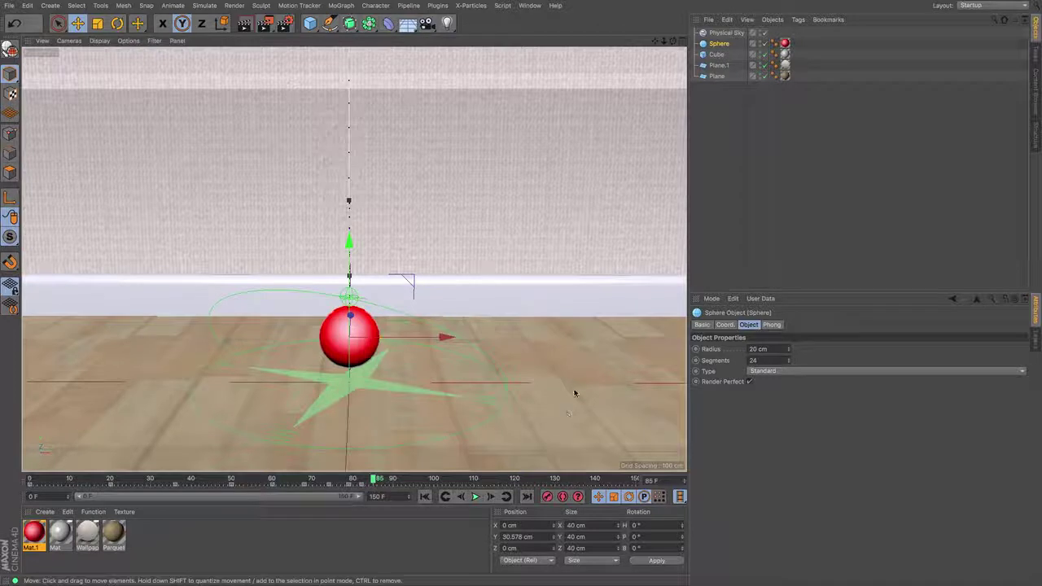
{"action": "left_click_drag", "start_coordinate": [537, 537], "coordinate": [237, 516]}
{"action": "type", "text": "20"}
{"action": "key", "text": "Return"}
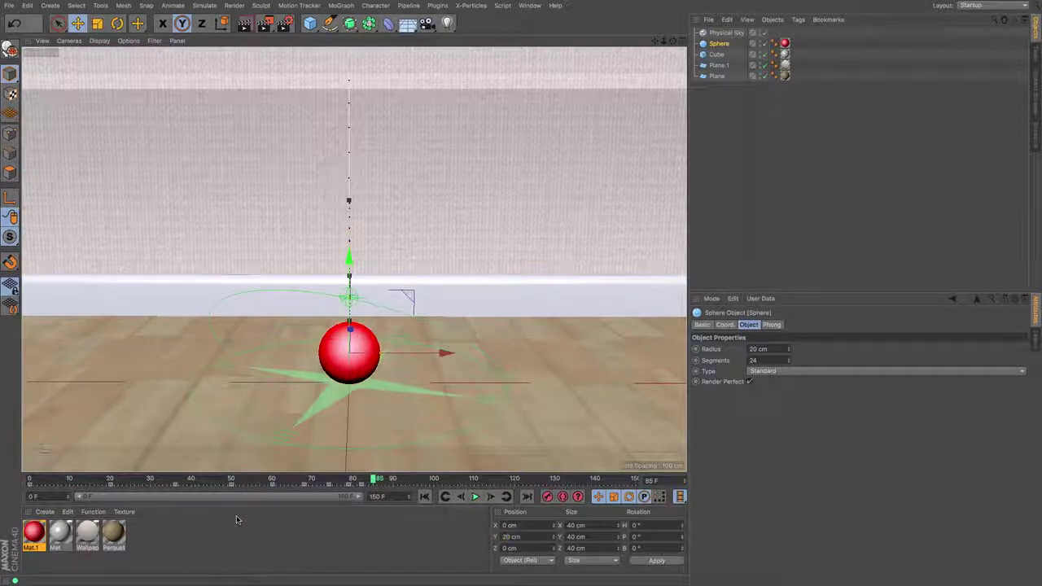
{"action": "left_click", "coordinate": [548, 497]}
Disable the Physical Sky and play the whole animation from the first frame, stopping it after the last bounce.
{"action": "left_click_drag", "start_coordinate": [373, 481], "coordinate": [30, 481]}
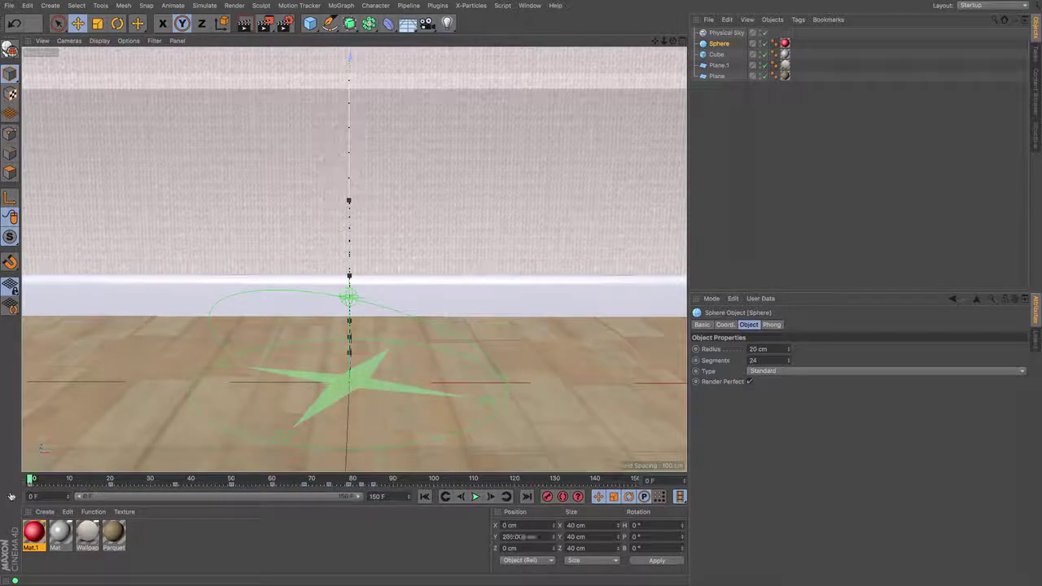
{"action": "left_click", "coordinate": [727, 148]}
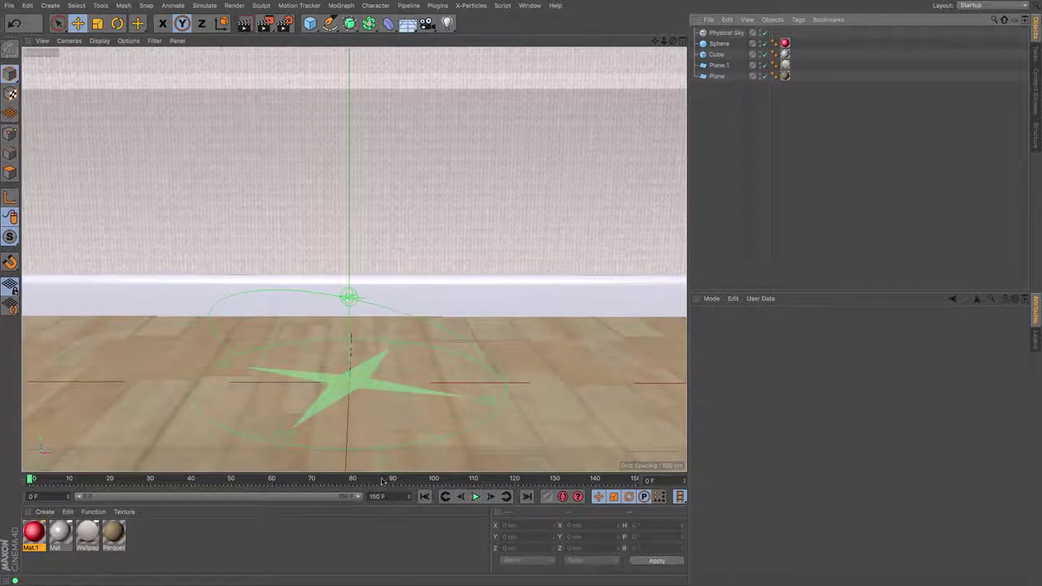
{"action": "left_click", "coordinate": [765, 33]}
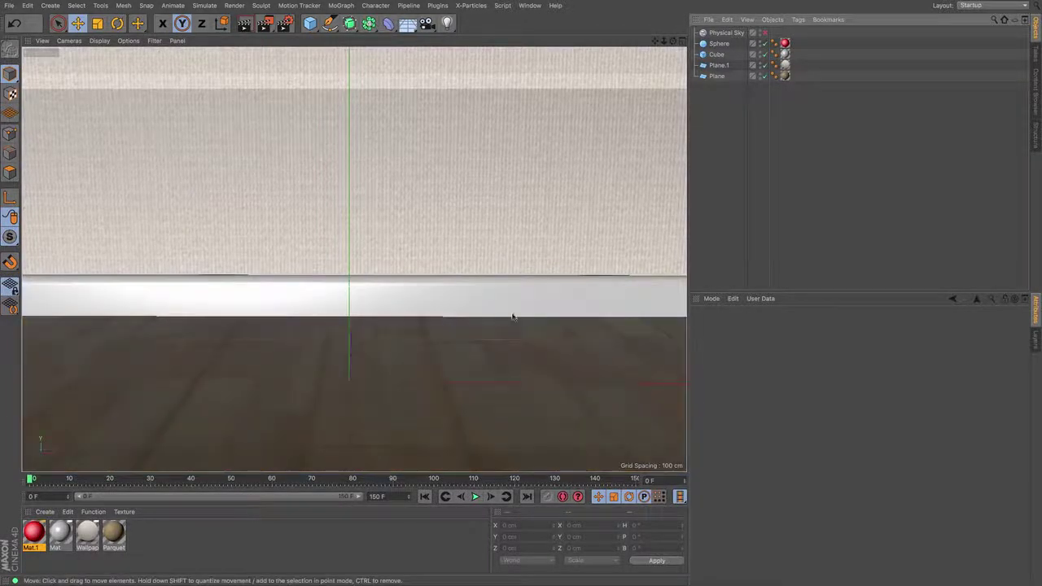
{"action": "left_click", "coordinate": [476, 497]}
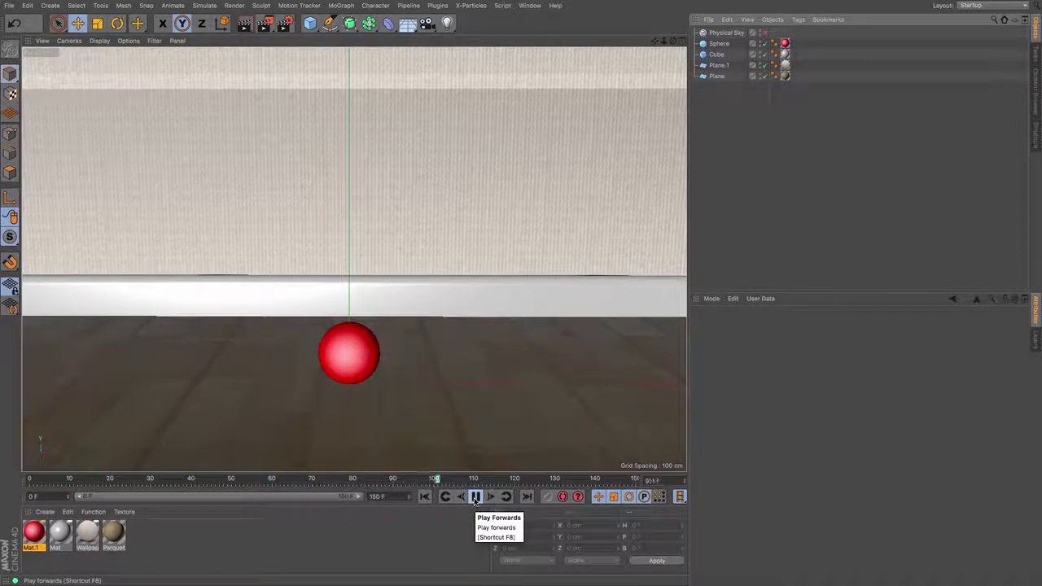
{"action": "left_click", "coordinate": [476, 498]}
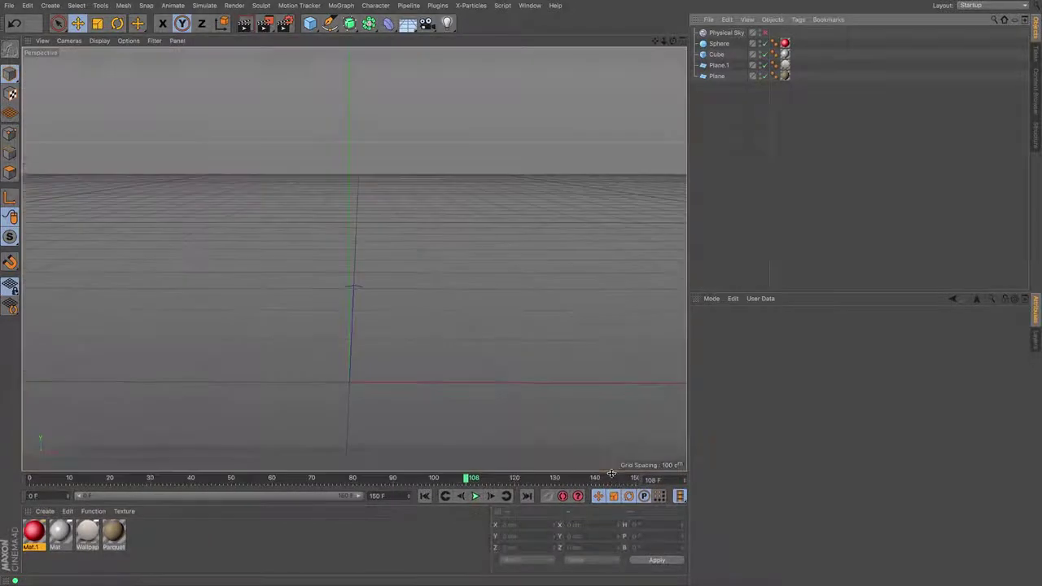
Switch to the Animate layout and display the sphere's F-curves, framed to fit the timeline.
{"action": "left_click_drag", "start_coordinate": [611, 475], "coordinate": [639, 429]}
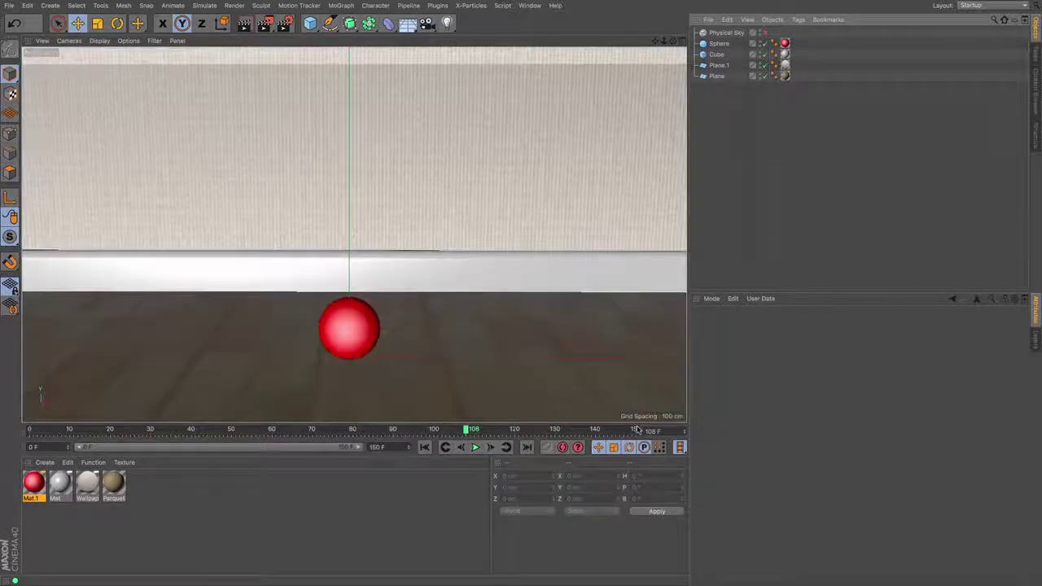
{"action": "left_click", "coordinate": [981, 5]}
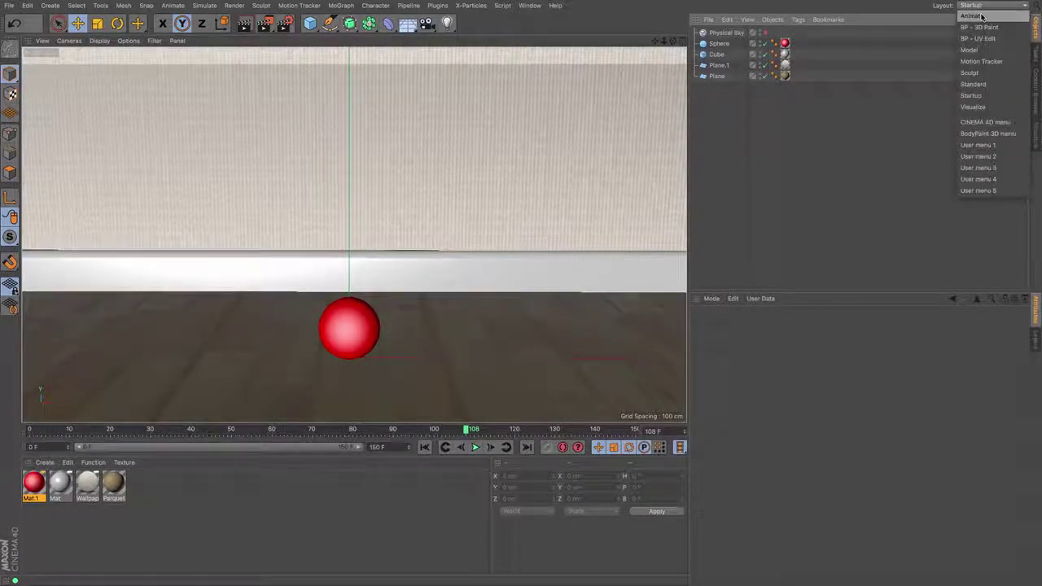
{"action": "left_click", "coordinate": [981, 17]}
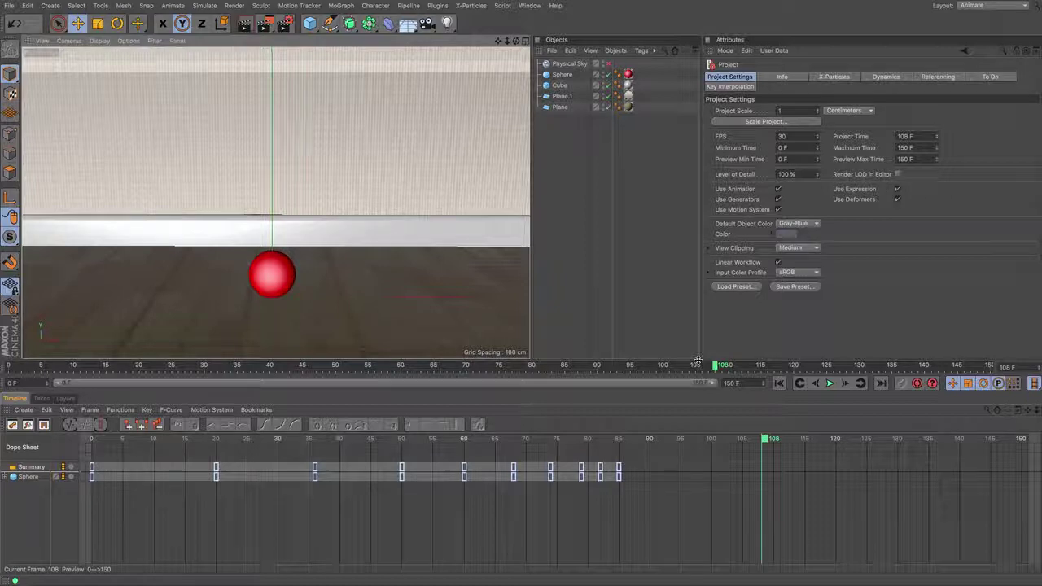
{"action": "left_click", "coordinate": [26, 425]}
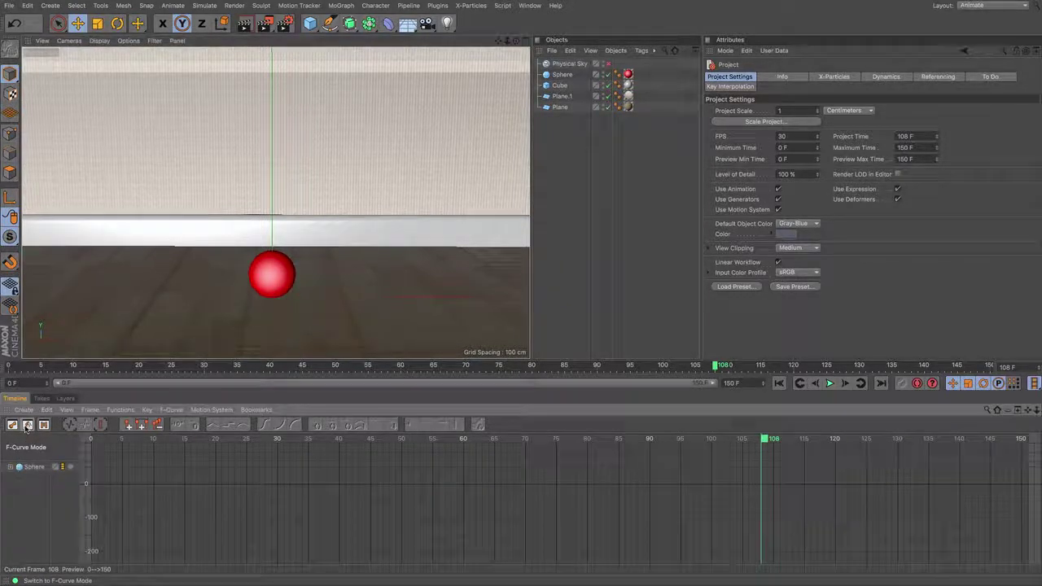
{"action": "left_click", "coordinate": [32, 468]}
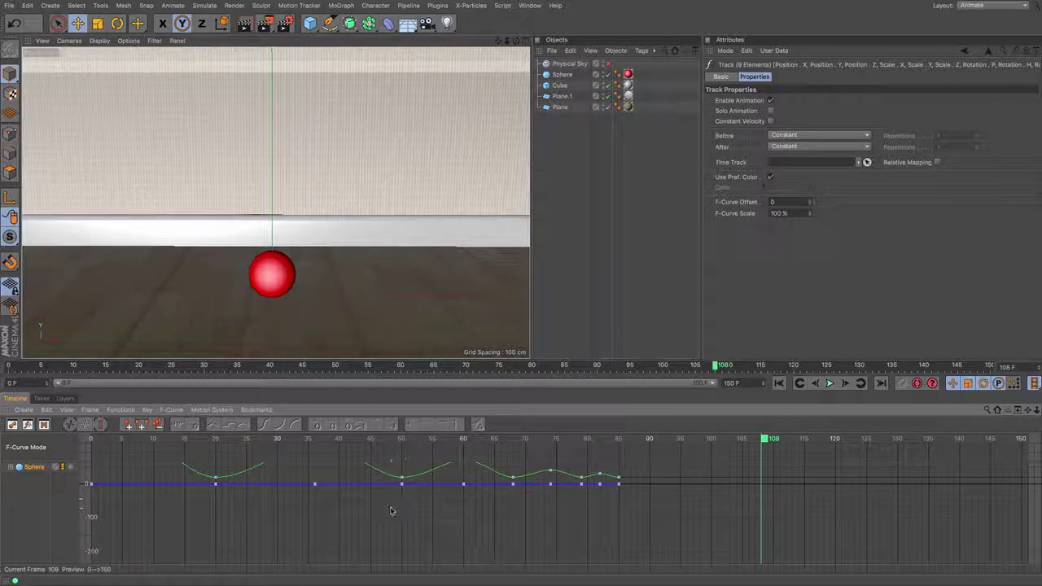
{"action": "left_click", "coordinate": [70, 425]}
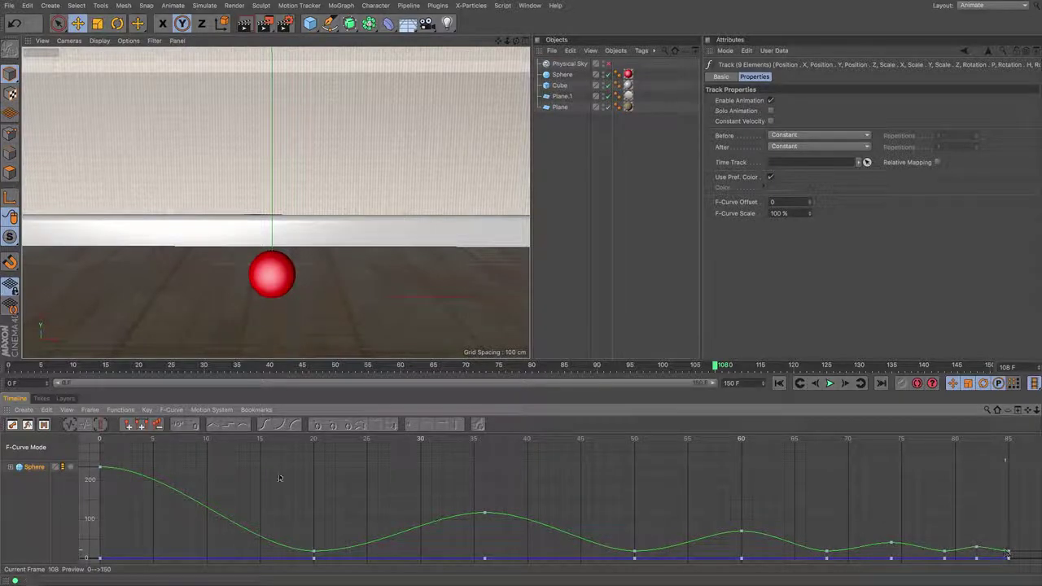
Expand the sphere's animation tracks and delete all of its Scale and Rotation tracks.
{"action": "left_click", "coordinate": [9, 466]}
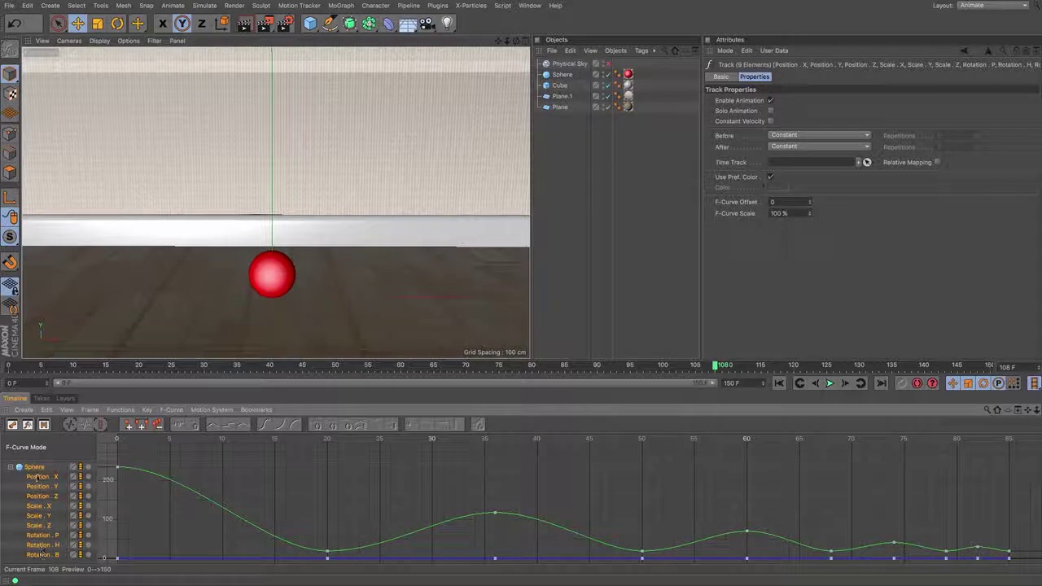
{"action": "left_click", "coordinate": [39, 506]}
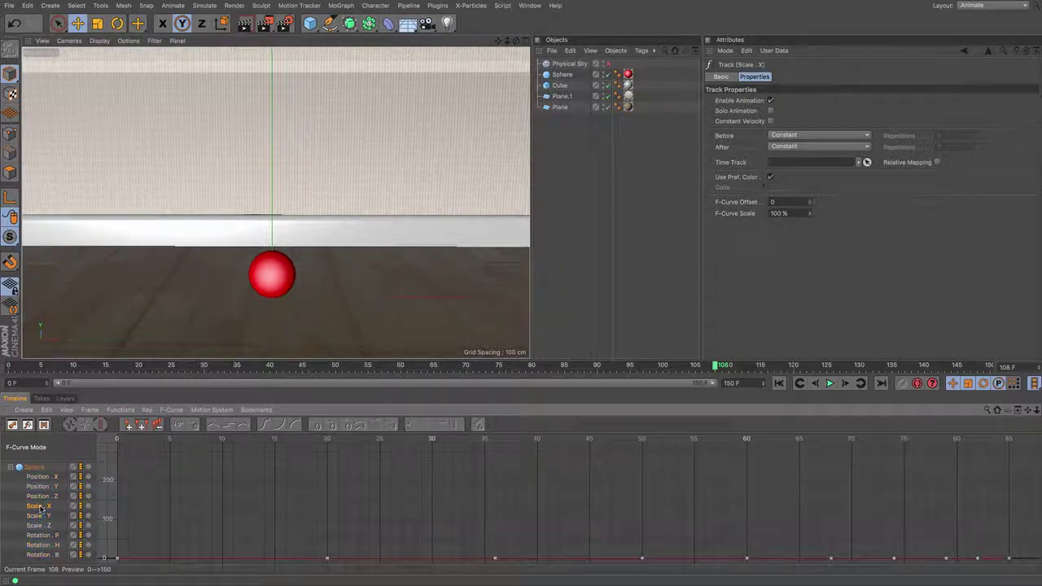
{"action": "left_click", "coordinate": [42, 555], "text": "shift"}
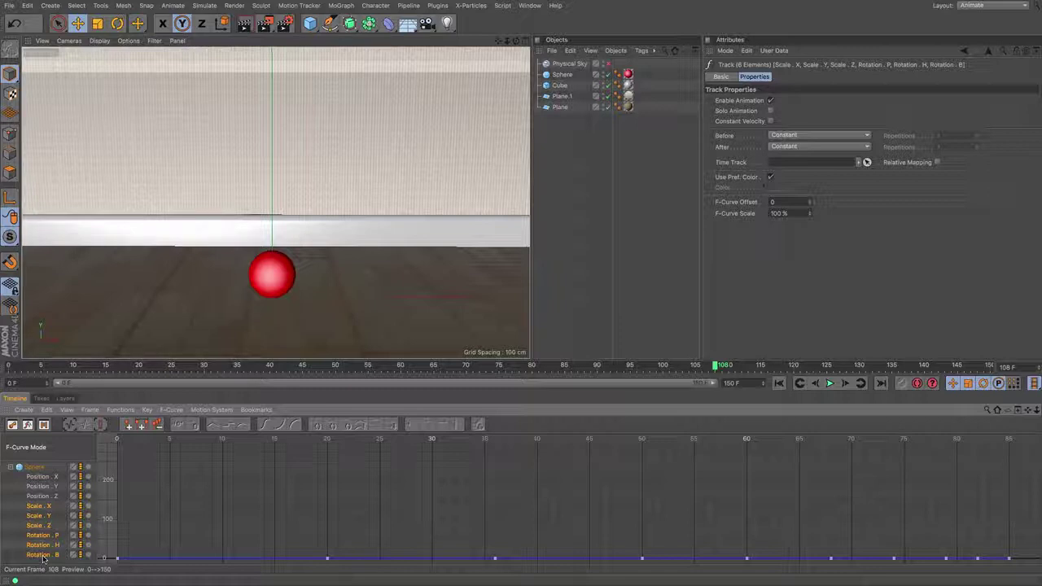
{"action": "key", "text": "Delete"}
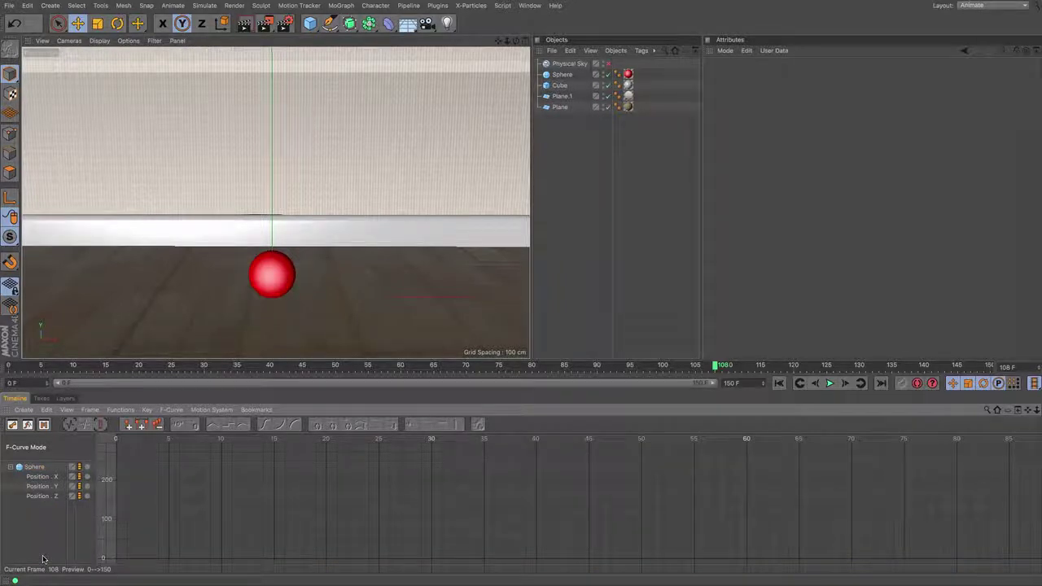
Delete the sphere's Position X and Position Z tracks and display only the Position Y curve.
{"action": "left_click", "coordinate": [34, 467]}
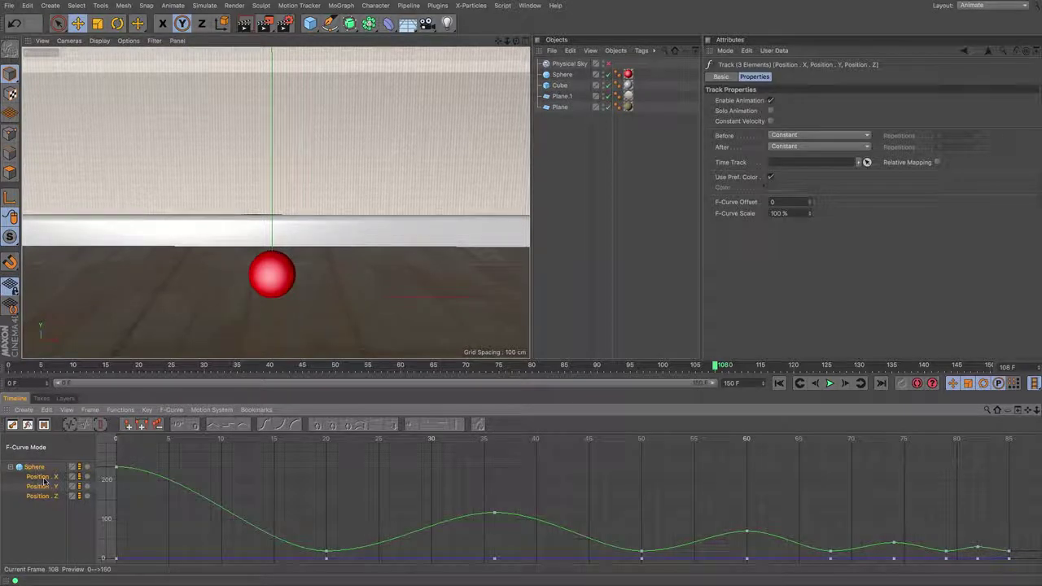
{"action": "left_click", "coordinate": [41, 477]}
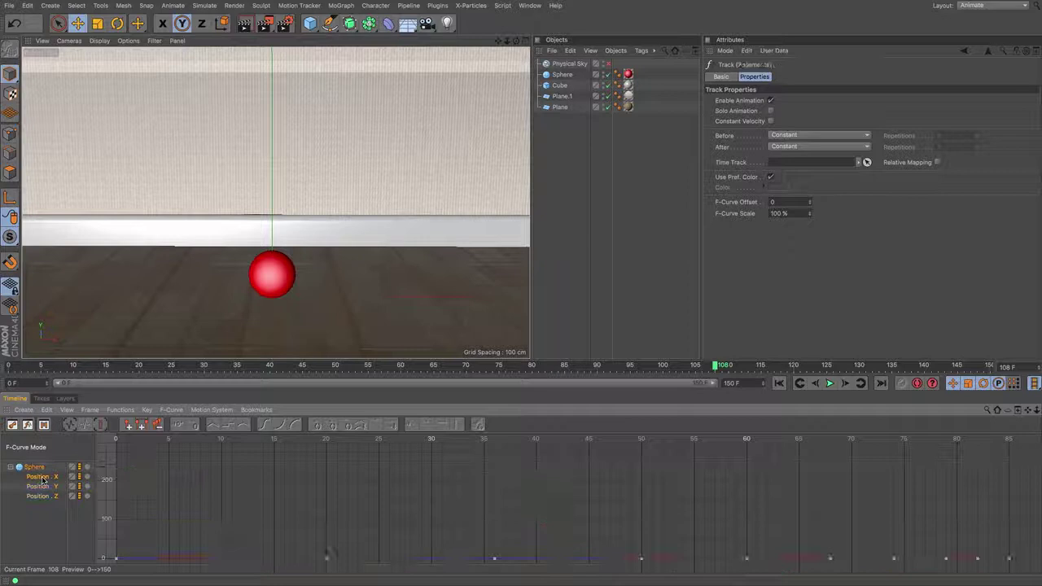
{"action": "key", "text": "Delete"}
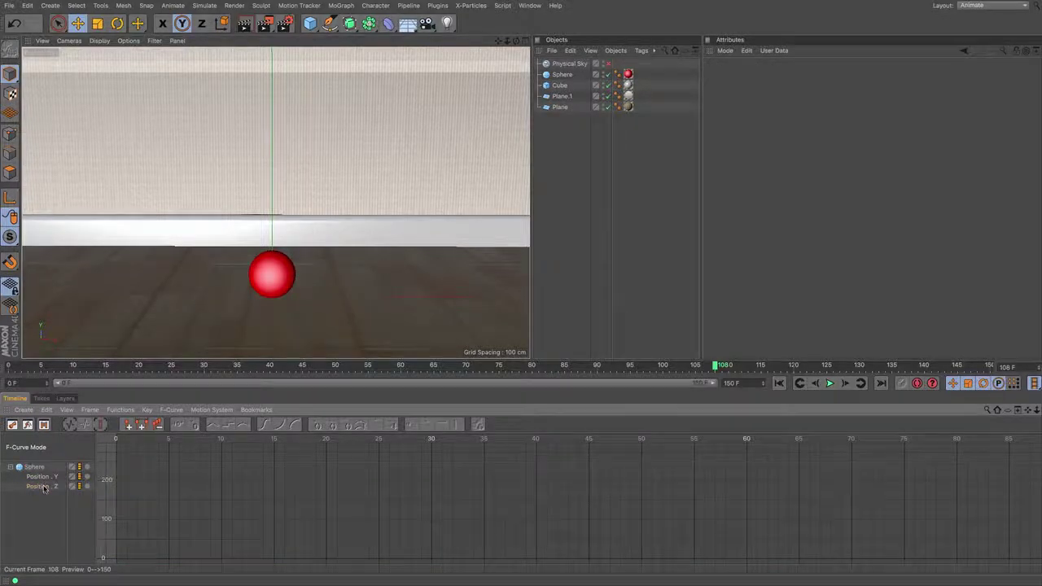
{"action": "left_click", "coordinate": [45, 487]}
{"action": "key", "text": "Delete"}
{"action": "left_click", "coordinate": [44, 479]}
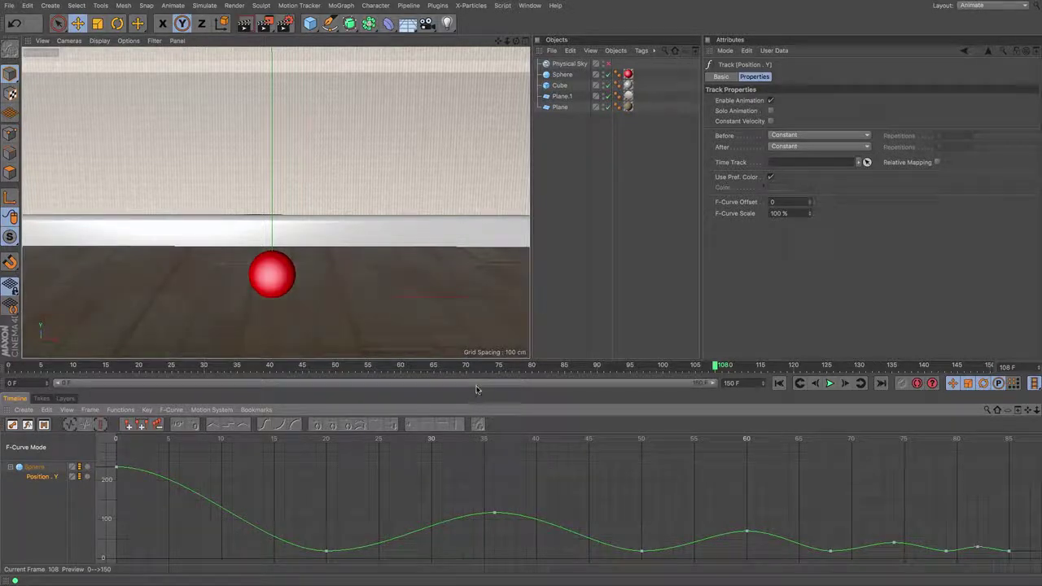
Try to steepen the curve into the frame 20 key by raising its left tangent, check the motion, and undo it.
{"action": "left_click", "coordinate": [327, 551]}
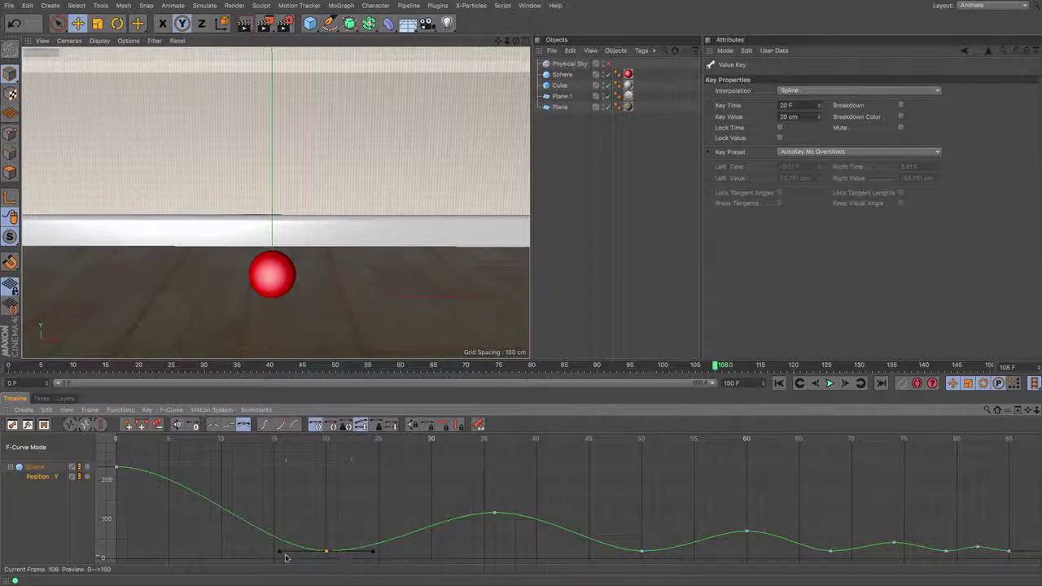
{"action": "left_click_drag", "start_coordinate": [279, 554], "coordinate": [293, 524]}
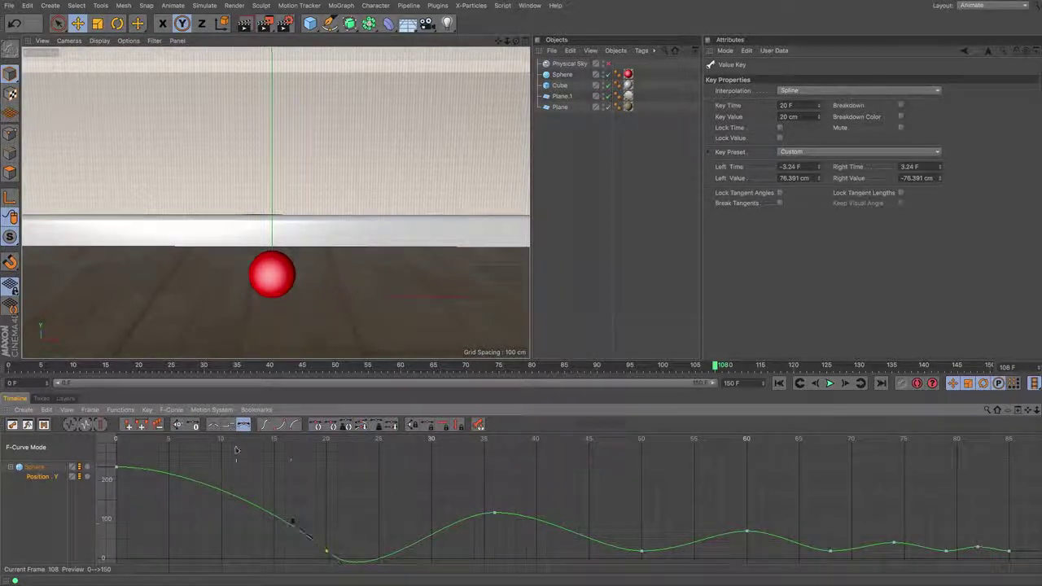
{"action": "left_click_drag", "start_coordinate": [266, 441], "coordinate": [371, 446]}
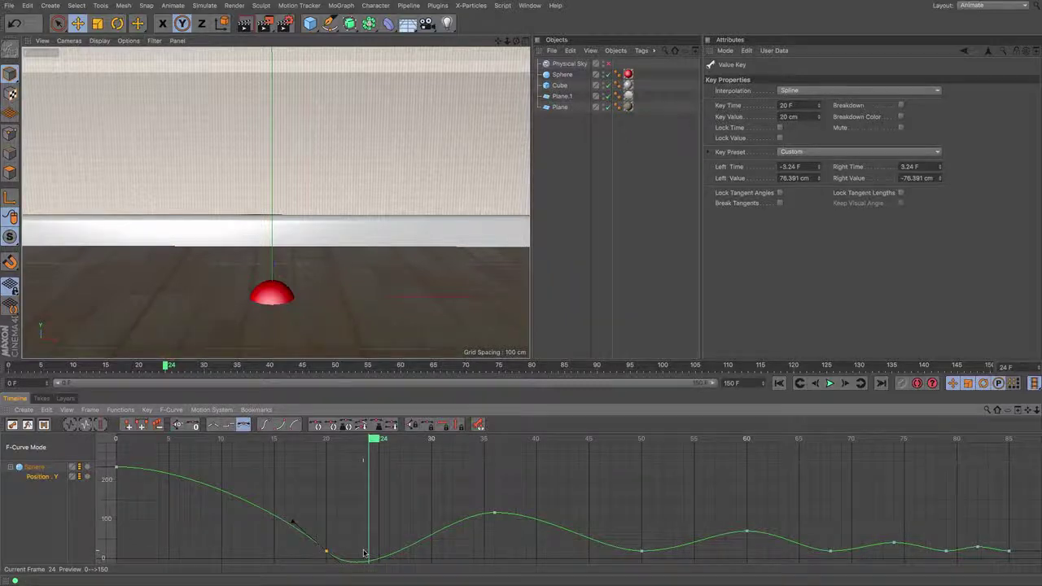
{"action": "key", "text": "super+z"}
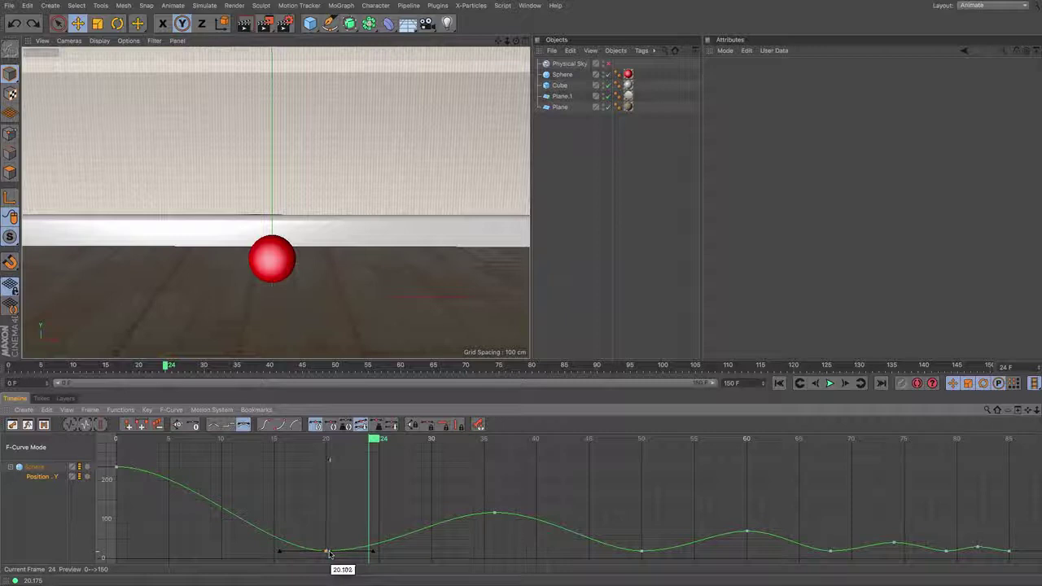
Break the tangents of the frame 20 key and raise both handles into a sharp V, about 94 cm left and 57 cm right.
{"action": "left_click", "coordinate": [327, 552]}
{"action": "right_click", "coordinate": [326, 554]}
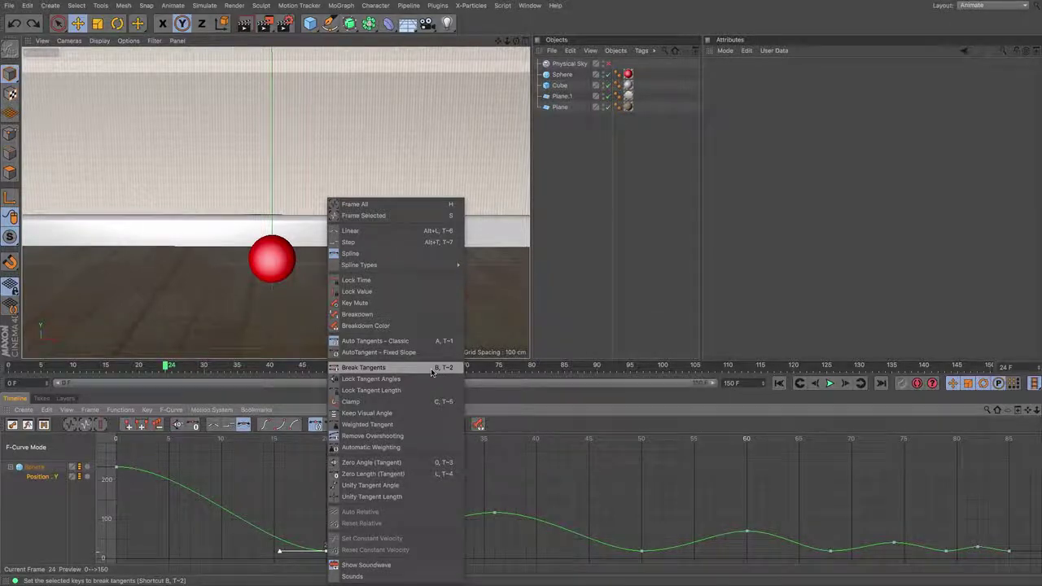
{"action": "left_click", "coordinate": [432, 368]}
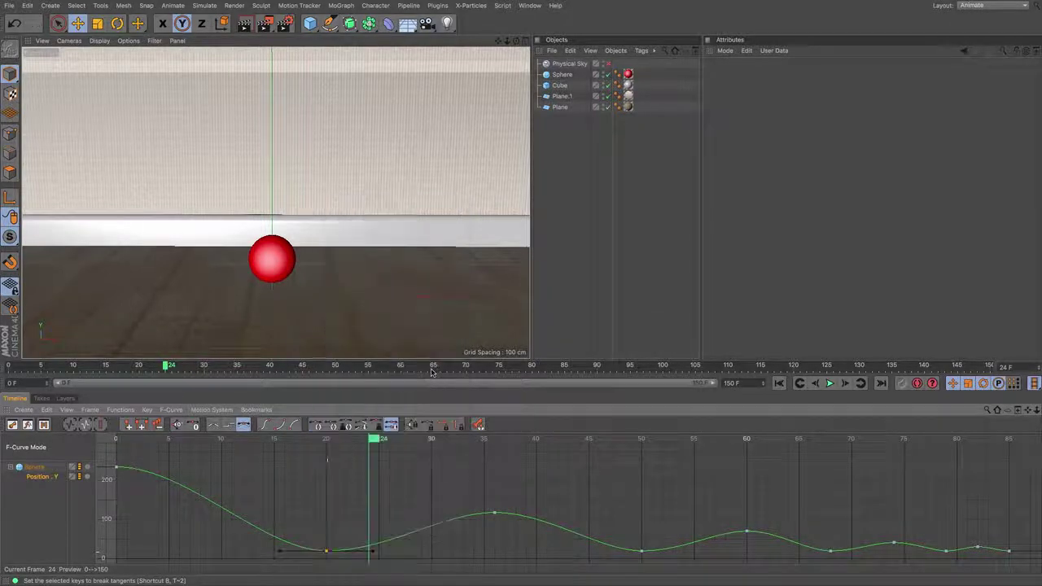
{"action": "left_click", "coordinate": [369, 553]}
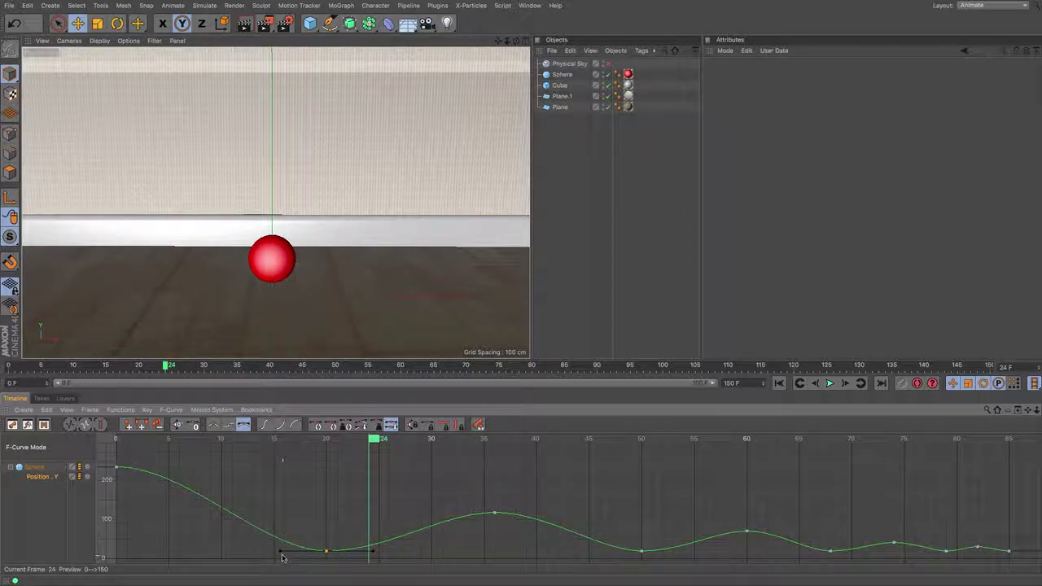
{"action": "left_click_drag", "start_coordinate": [279, 555], "coordinate": [303, 515]}
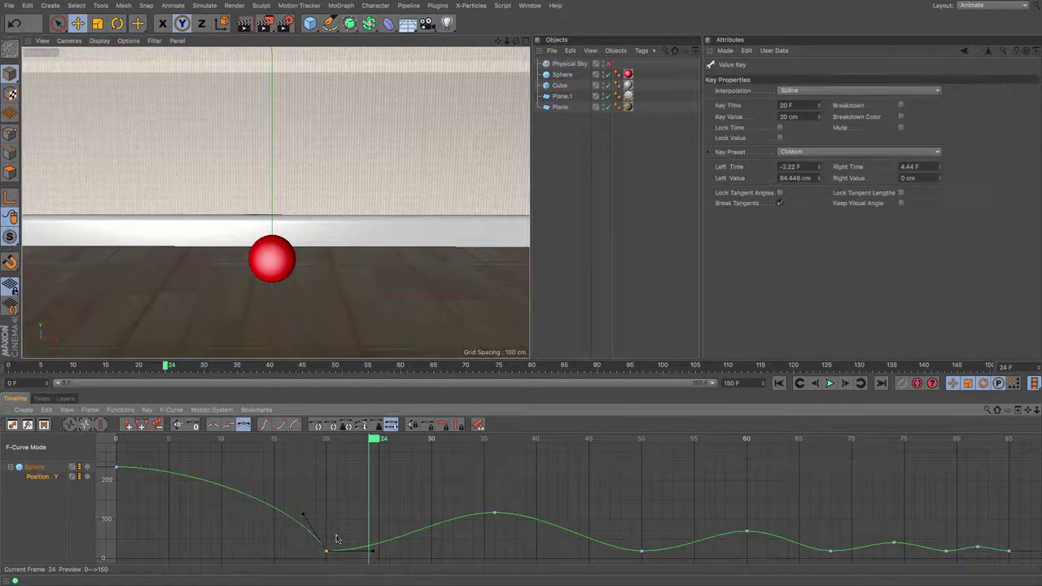
{"action": "left_click_drag", "start_coordinate": [359, 556], "coordinate": [345, 531]}
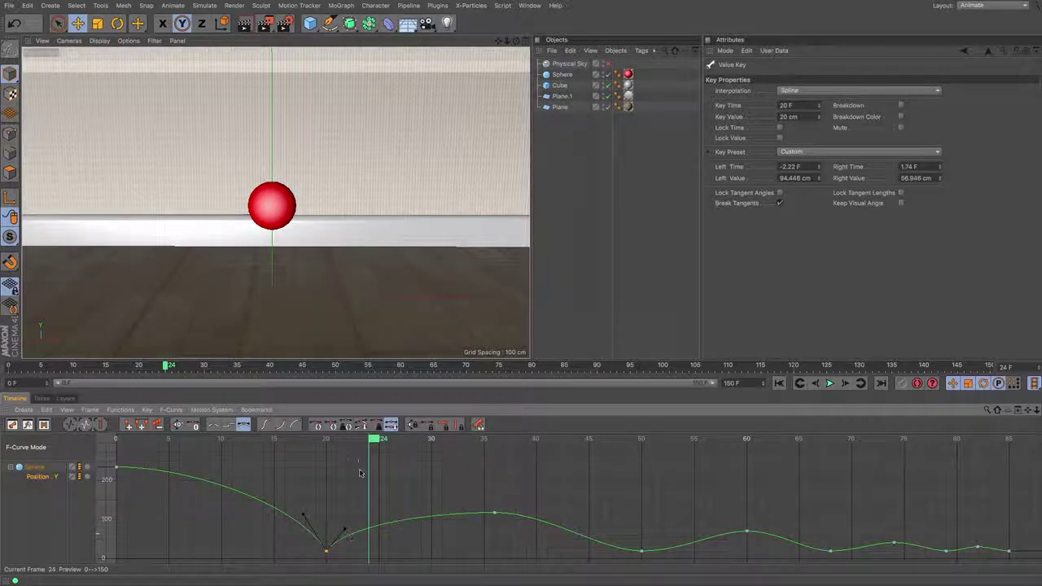
Play the animation from the start and again from frame 32 to review the first bounce's impact.
{"action": "left_click_drag", "start_coordinate": [371, 441], "coordinate": [120, 440]}
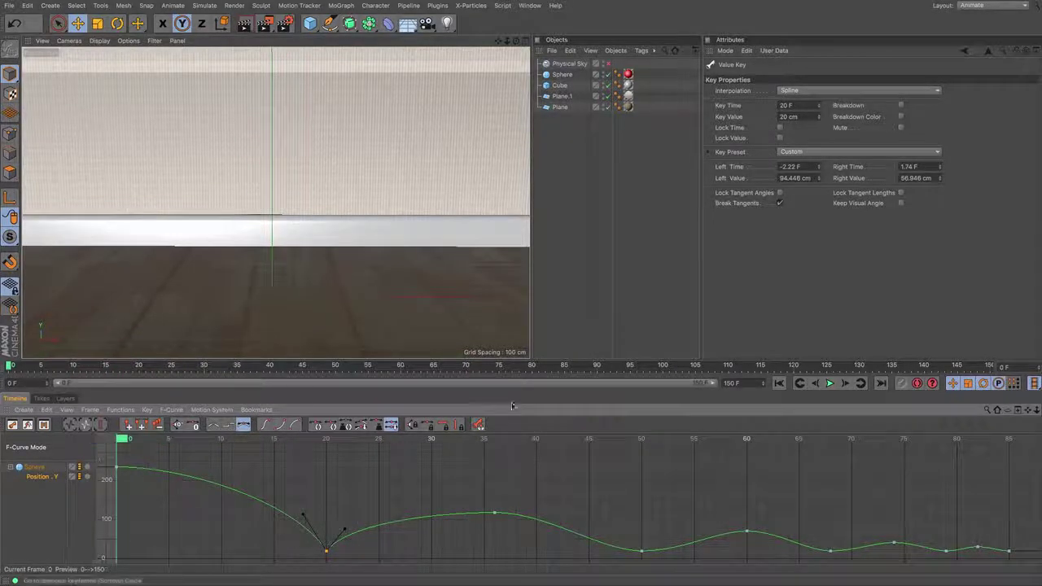
{"action": "left_click", "coordinate": [829, 384]}
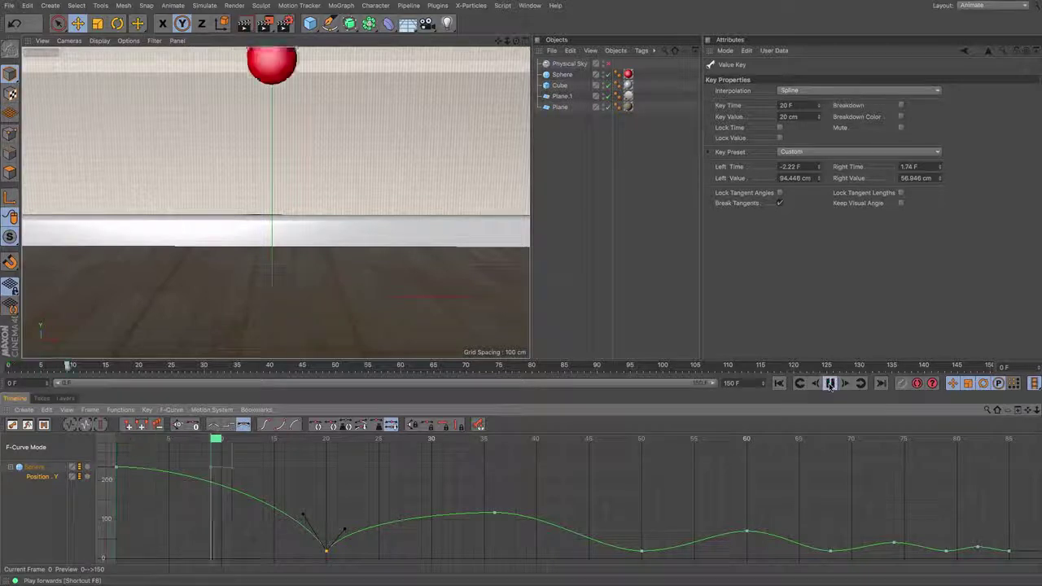
{"action": "left_click", "coordinate": [829, 384]}
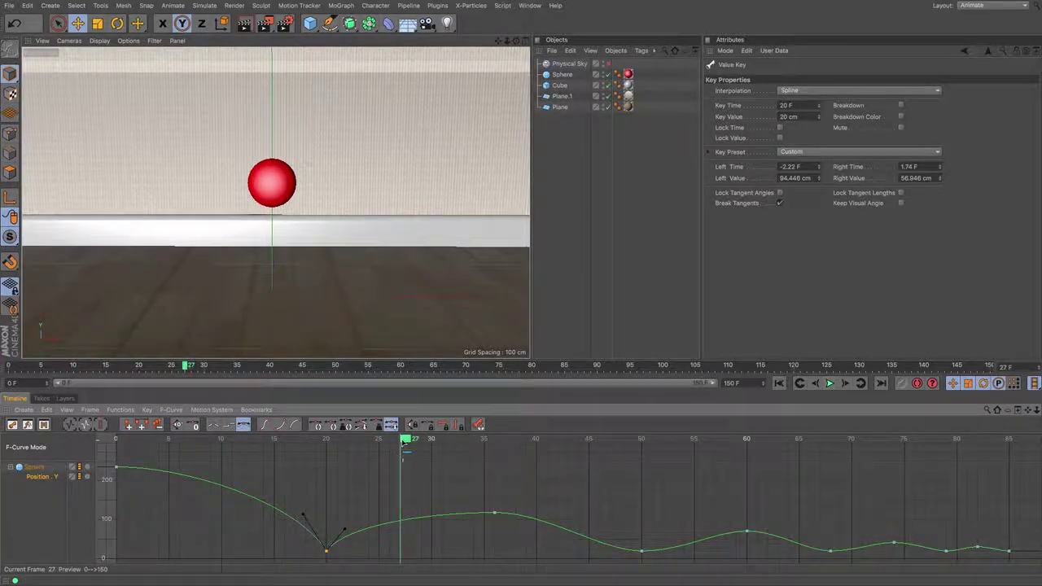
{"action": "left_click_drag", "start_coordinate": [402, 441], "coordinate": [455, 464]}
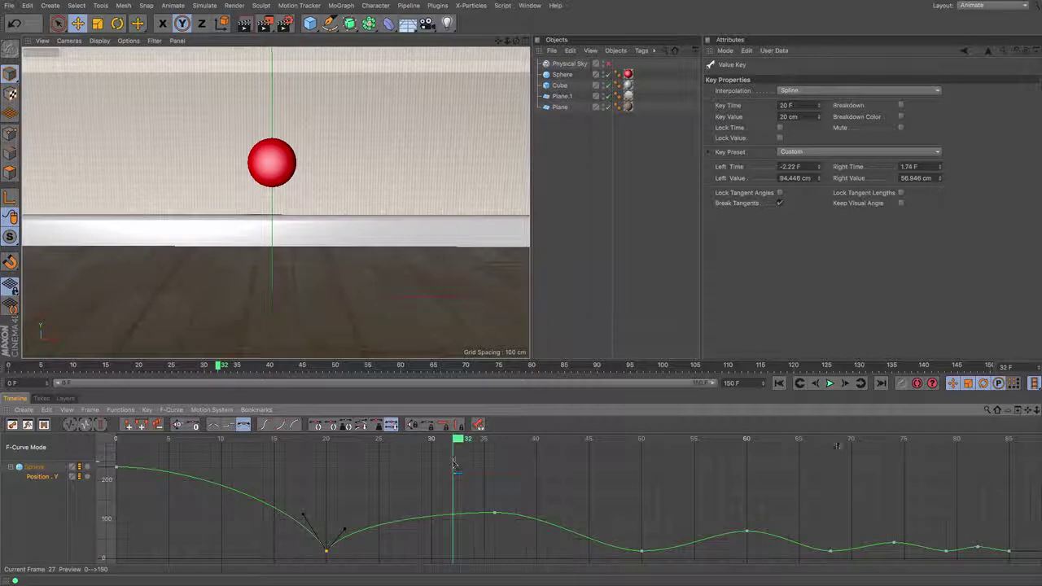
{"action": "left_click", "coordinate": [829, 383]}
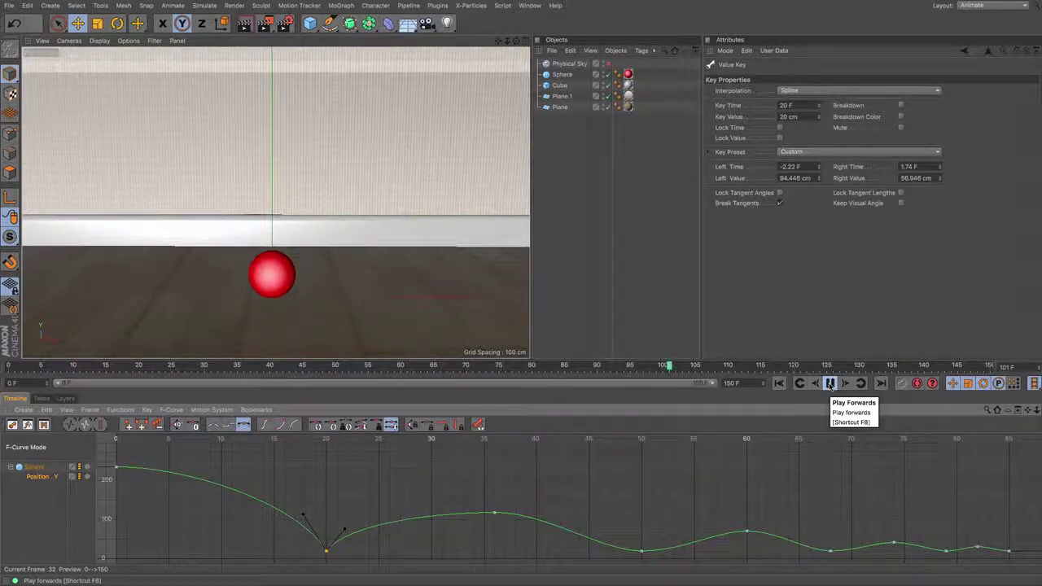
{"action": "key", "text": "F8"}
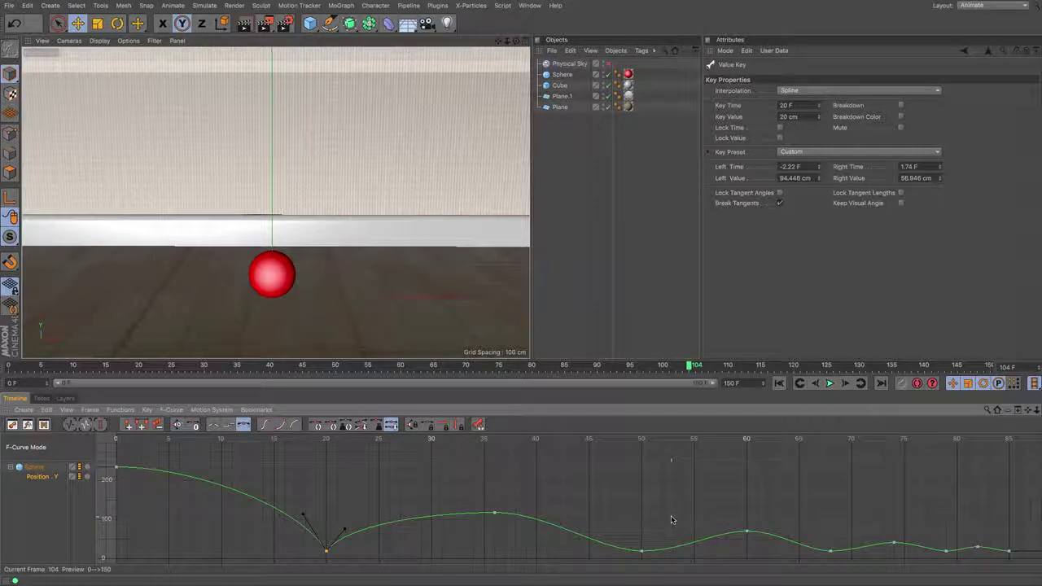
Break the tangents of the frame 50 key and raise both handles into a sharp V, about 56 cm left and 35 cm right.
{"action": "left_click", "coordinate": [641, 552]}
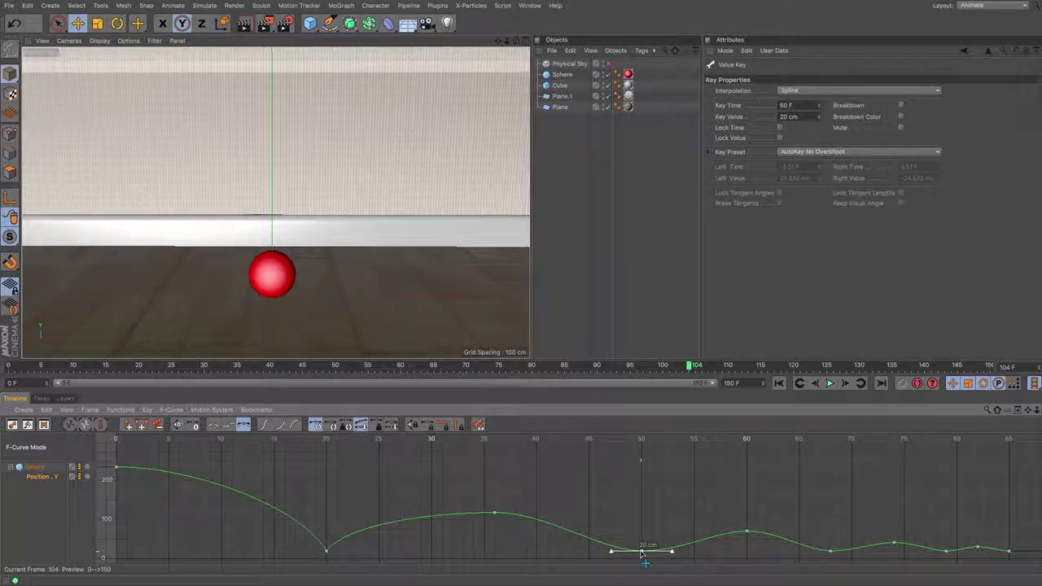
{"action": "key", "text": "t"}
{"action": "left_click_drag", "start_coordinate": [614, 556], "coordinate": [654, 541]}
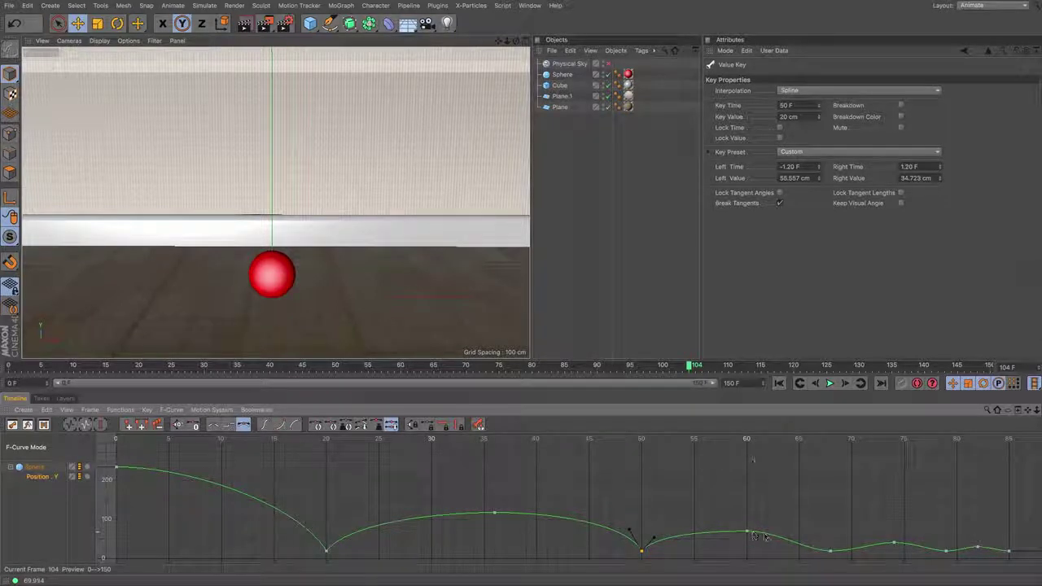
Break the tangents of the frame 68 key and raise both handles into a V, the left one to about 31 cm.
{"action": "left_click", "coordinate": [830, 553]}
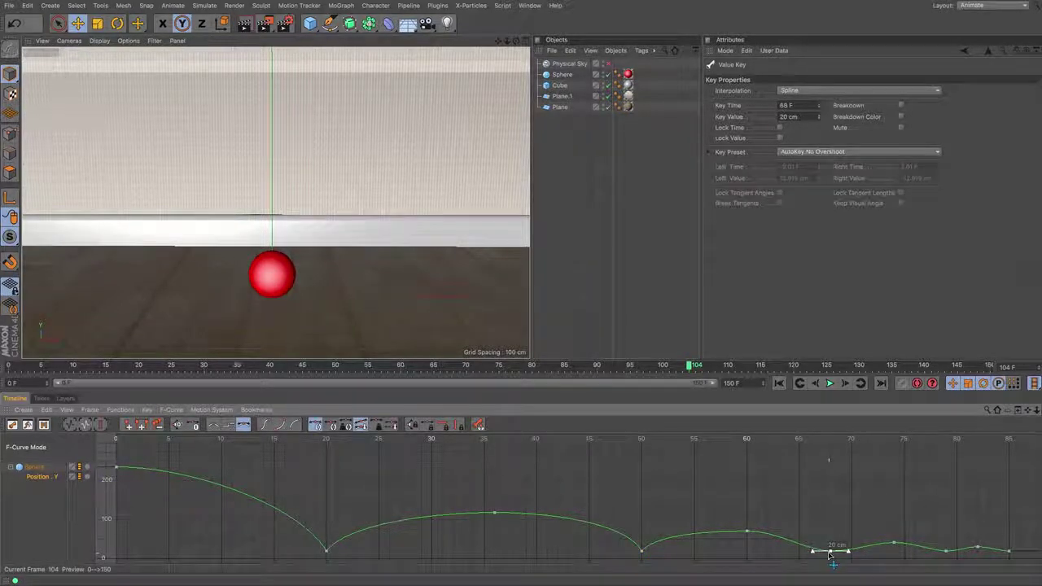
{"action": "left_click", "coordinate": [812, 553], "text": "shift"}
{"action": "left_click_drag", "start_coordinate": [812, 552], "coordinate": [845, 547]}
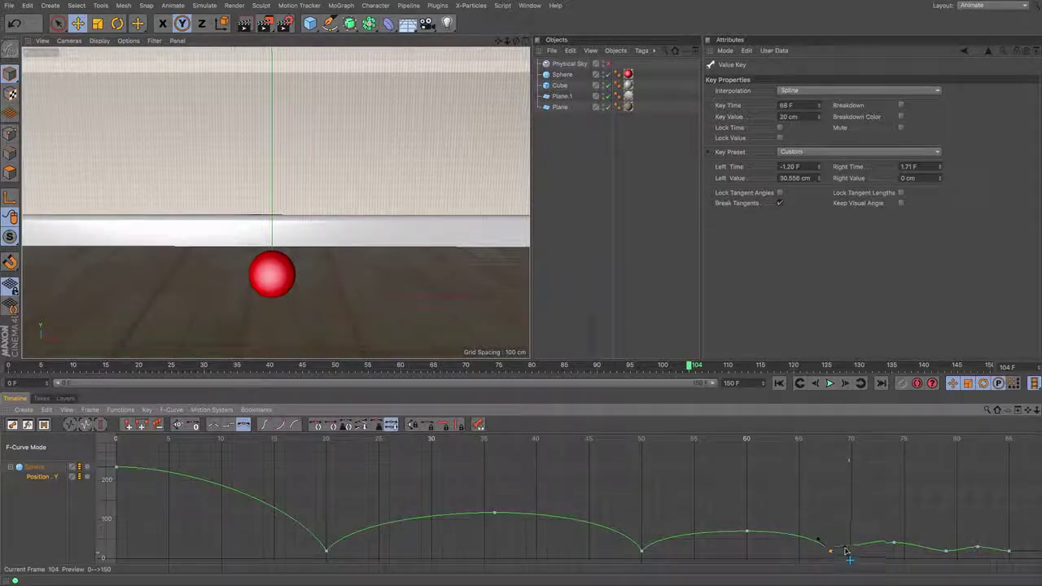
Break the tangents of the frame 79 and 85 keys, raising their left handles to about 11 cm and 5.6 cm and the frame 79 right handle.
{"action": "left_click", "coordinate": [947, 555]}
{"action": "left_click", "coordinate": [946, 552]}
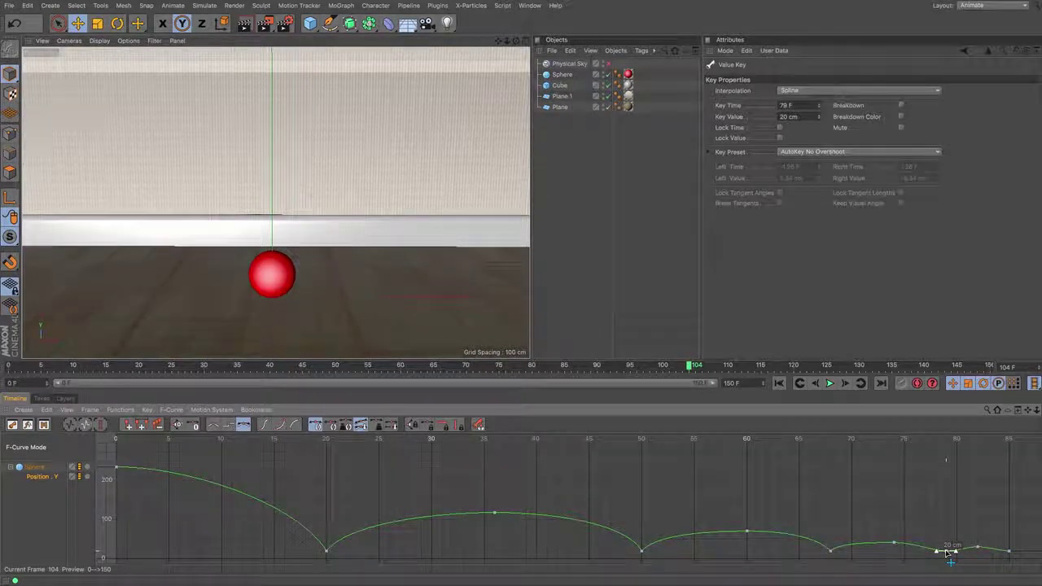
{"action": "left_click", "coordinate": [937, 552], "text": "shift"}
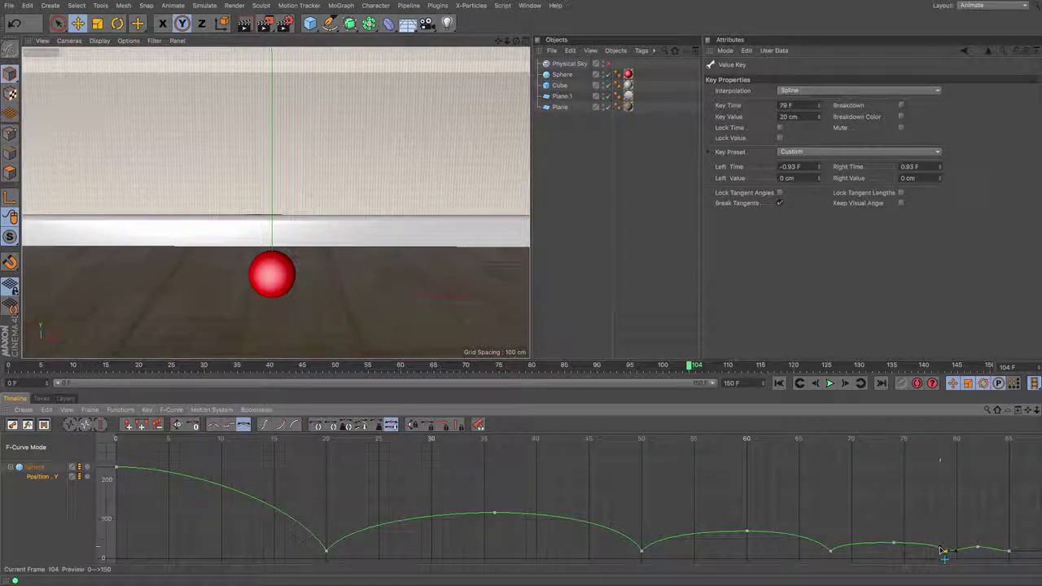
{"action": "left_click_drag", "start_coordinate": [954, 556], "coordinate": [958, 562]}
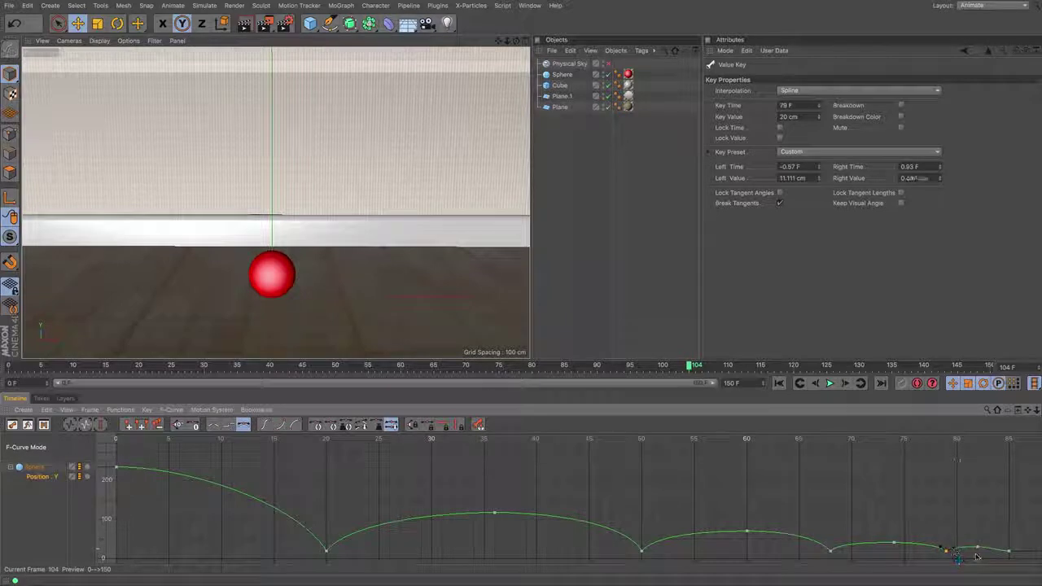
{"action": "left_click", "coordinate": [1007, 552]}
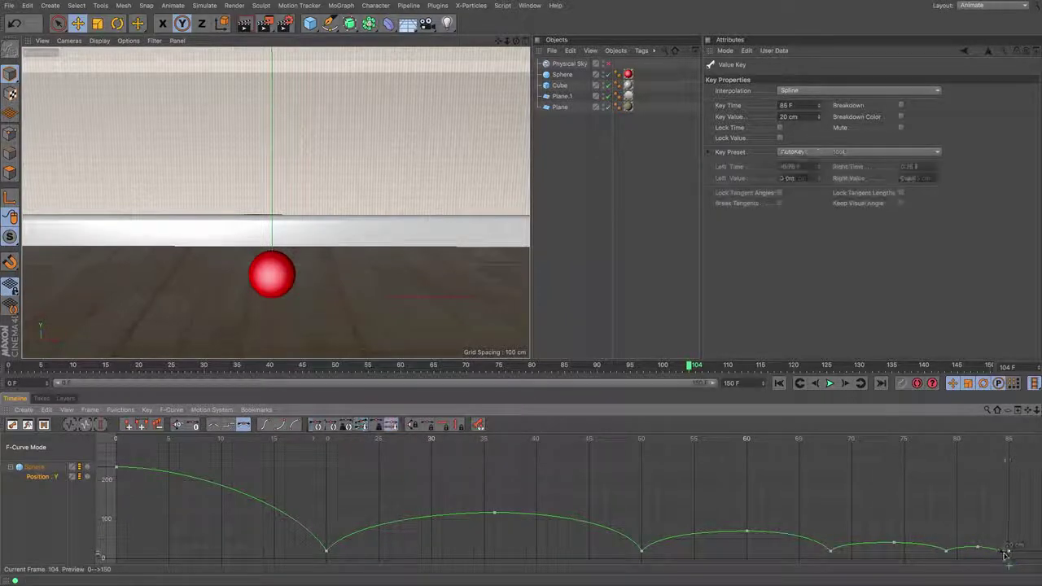
{"action": "left_click_drag", "start_coordinate": [1007, 553], "coordinate": [1009, 549]}
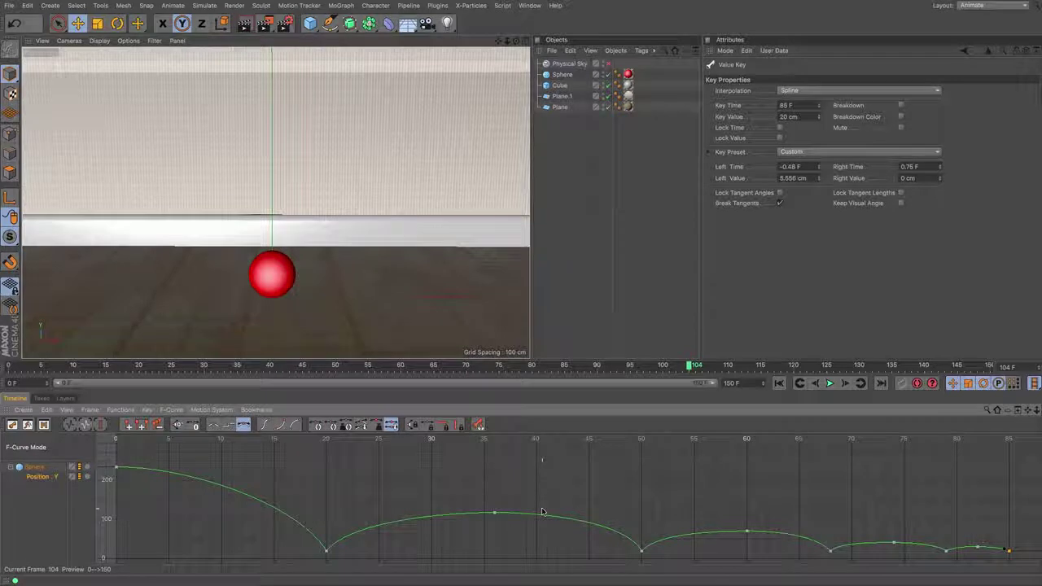
Play the animation from the first frame to check all the sharpened bounces.
{"action": "left_click", "coordinate": [779, 383]}
{"action": "left_click", "coordinate": [830, 383]}
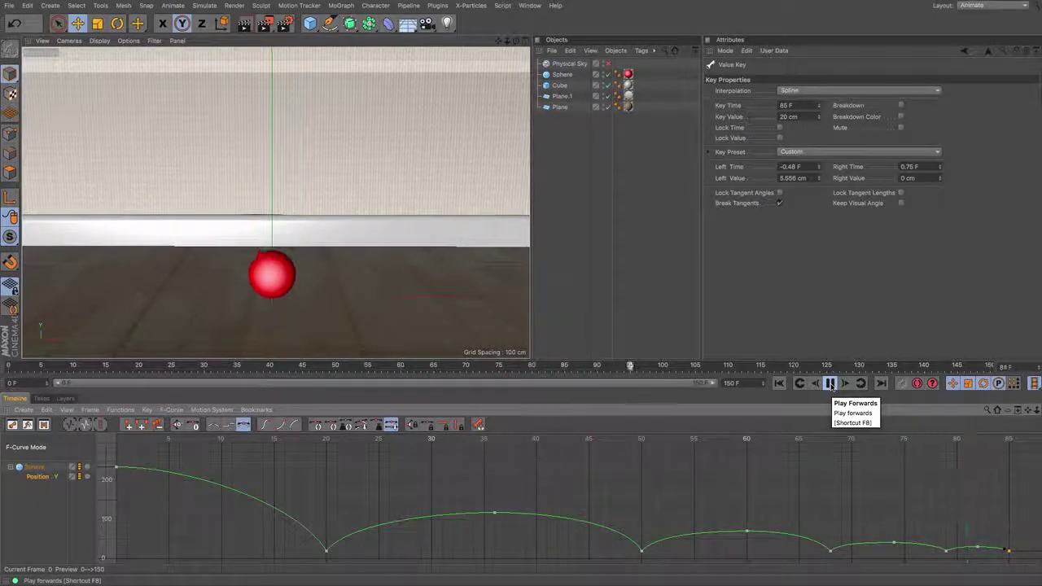
{"action": "left_click", "coordinate": [831, 384]}
At frame 87, raise the sphere to about 23.2 cm in Y and keyframe its Position Y.
{"action": "left_click_drag", "start_coordinate": [1028, 410], "coordinate": [651, 419]}
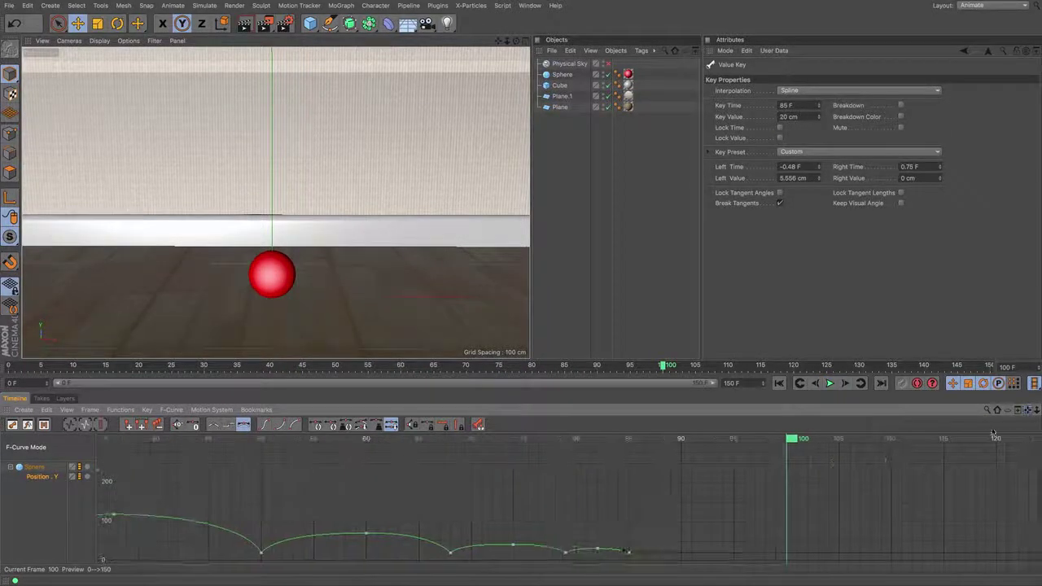
{"action": "left_click", "coordinate": [649, 441]}
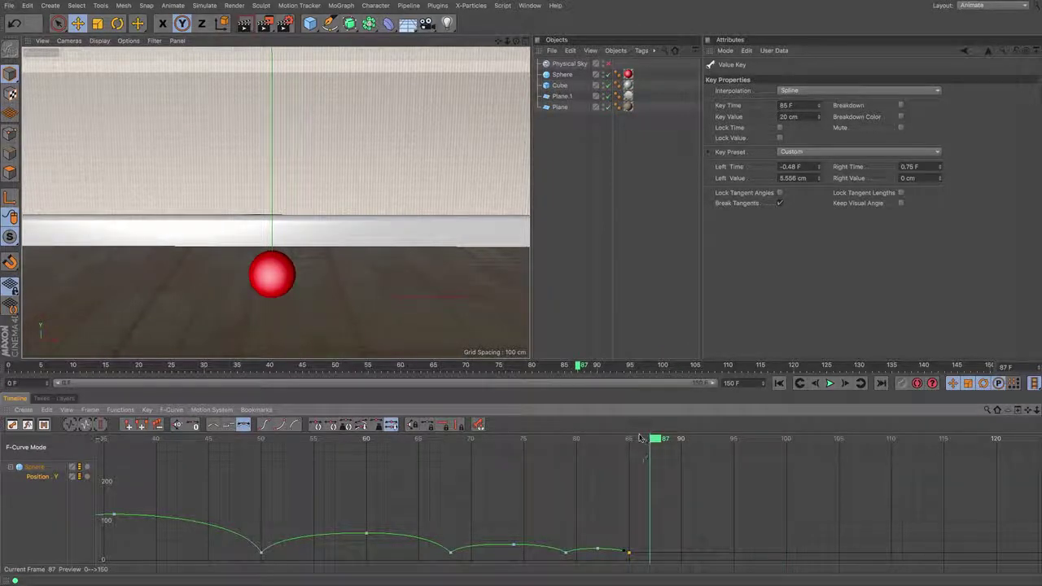
{"action": "left_click", "coordinate": [563, 75]}
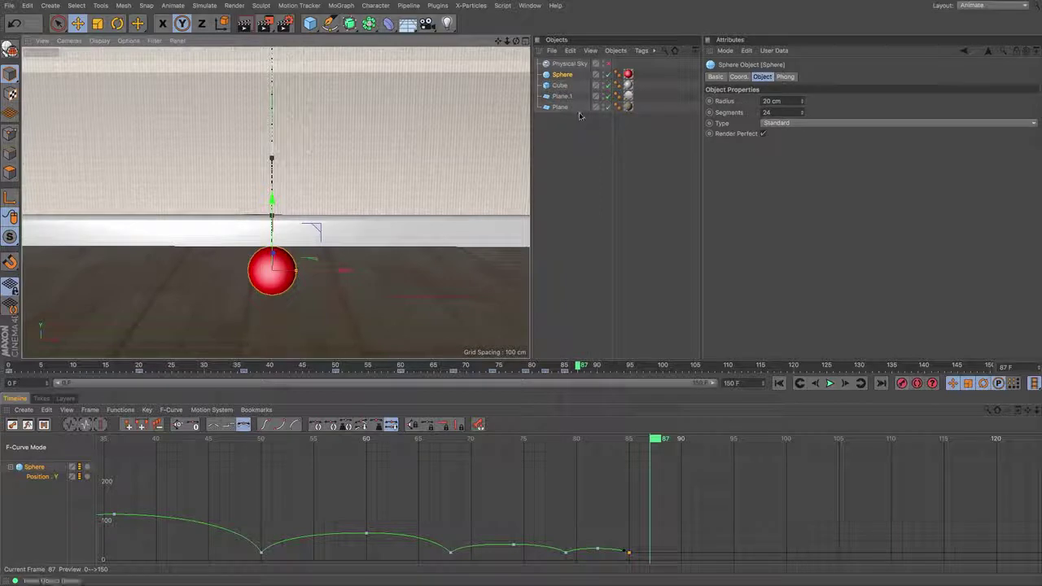
{"action": "left_click", "coordinate": [737, 77]}
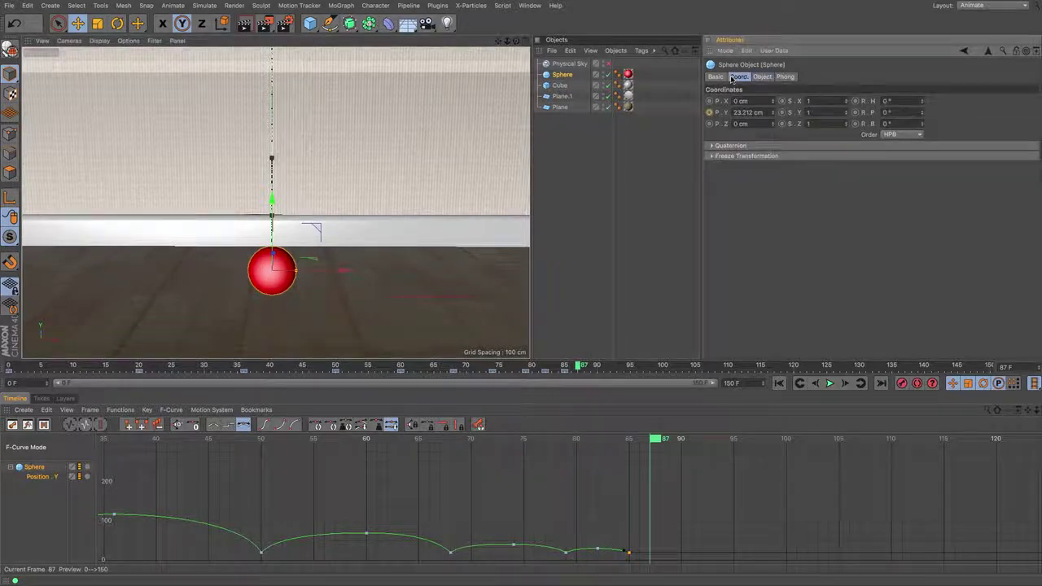
{"action": "left_click", "coordinate": [709, 113]}
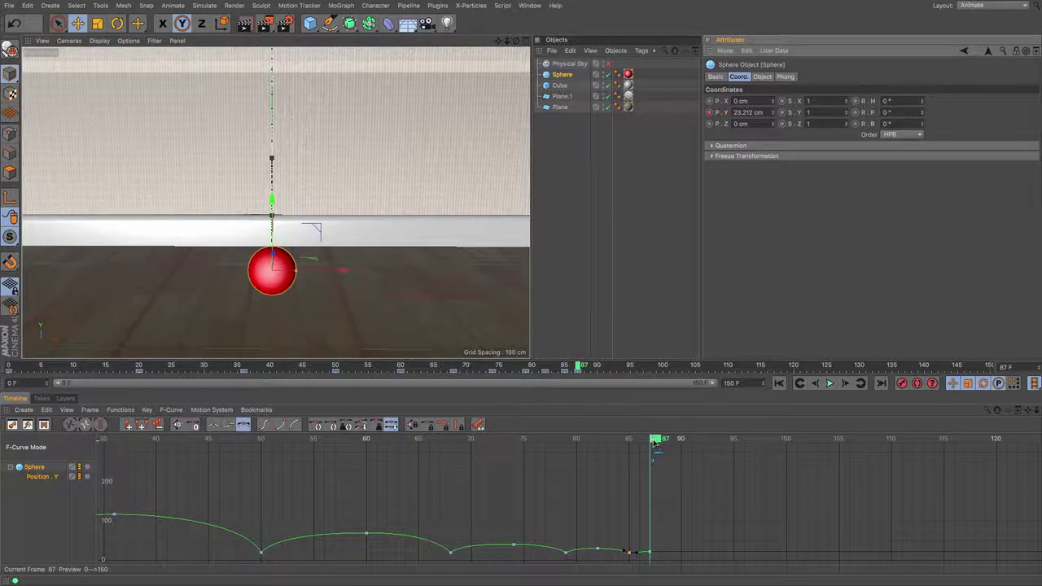
At frame 89, set the sphere's Position Y to 20 cm and keyframe it.
{"action": "left_click_drag", "start_coordinate": [655, 440], "coordinate": [673, 444]}
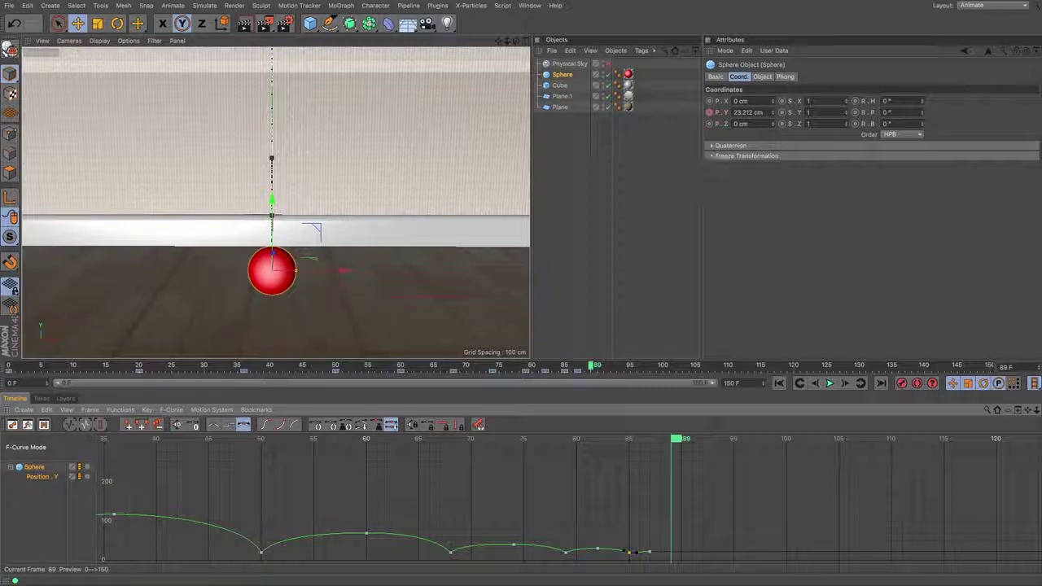
{"action": "left_click_drag", "start_coordinate": [753, 113], "coordinate": [688, 112]}
{"action": "type", "text": "20"}
{"action": "key", "text": "Return"}
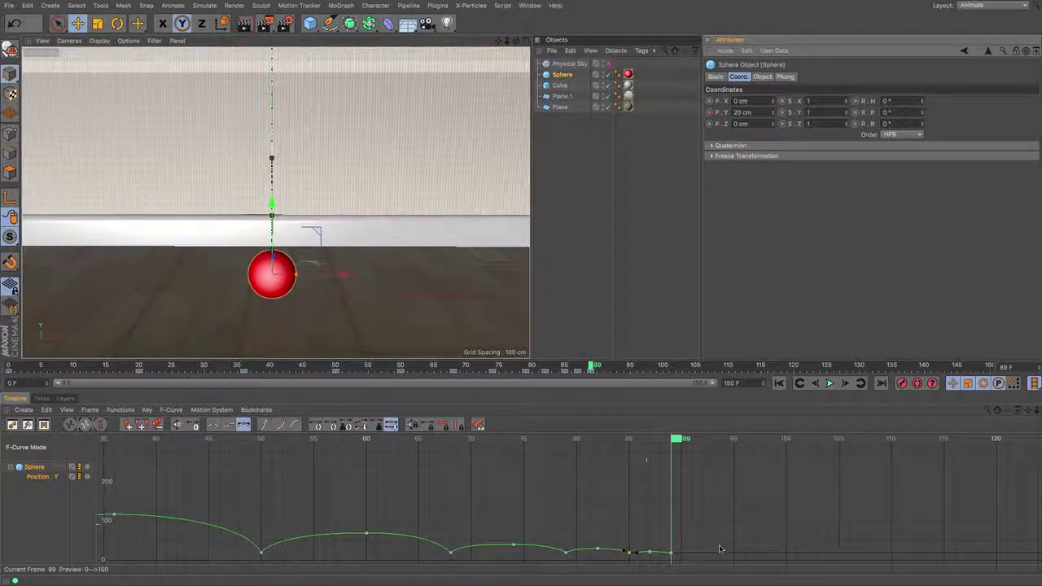
Raise the frame 85 key's right handle to about 1.4 cm and steepen the left tangent of the frame 89 key.
{"action": "left_click", "coordinate": [627, 552]}
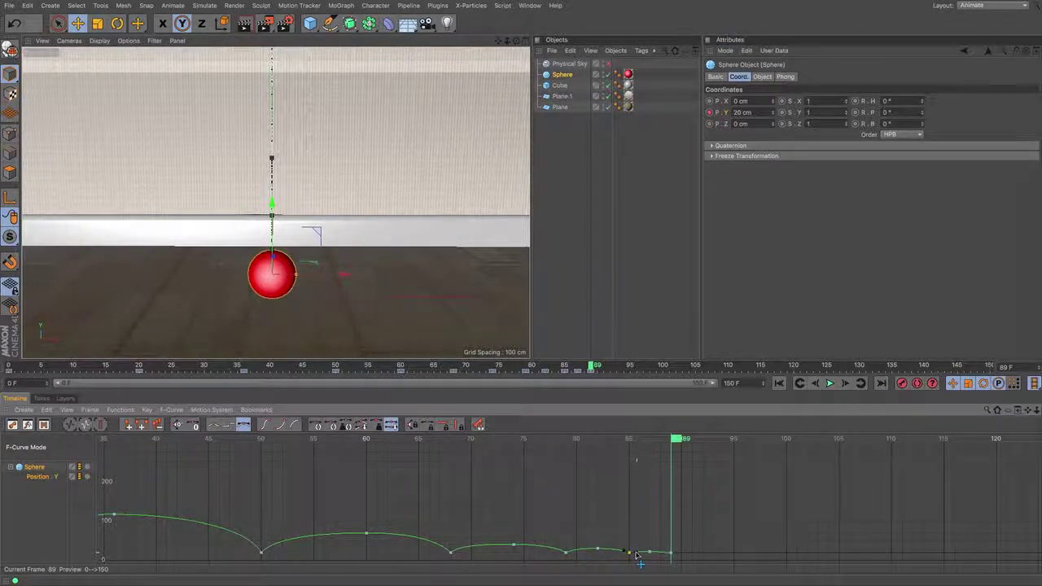
{"action": "left_click", "coordinate": [630, 553]}
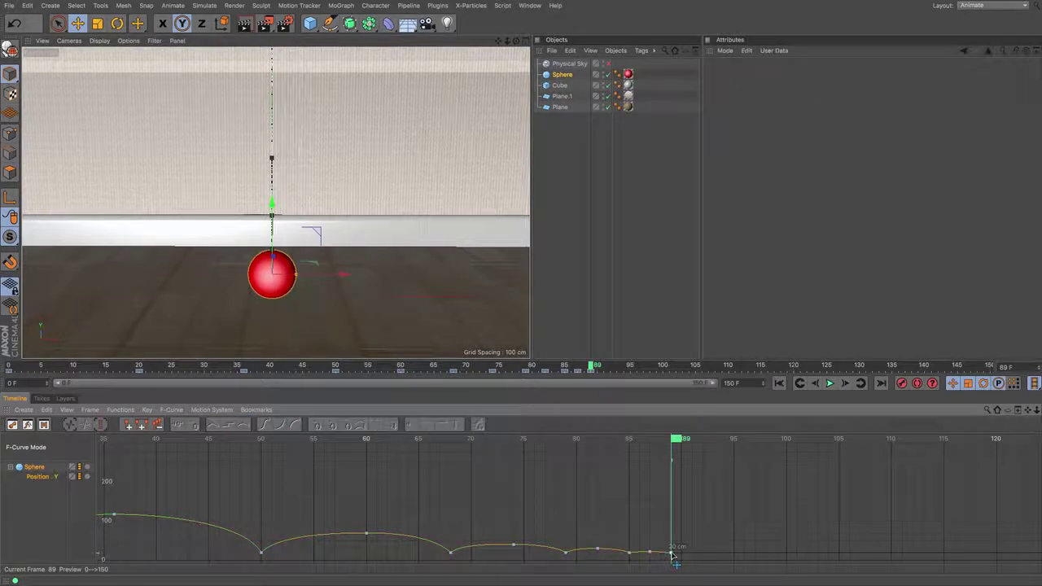
{"action": "left_click", "coordinate": [669, 554]}
{"action": "scroll", "coordinate": [668, 554], "scroll_direction": "up", "scroll_amount": 1}
{"action": "scroll", "coordinate": [672, 554], "scroll_direction": "up", "scroll_amount": 10}
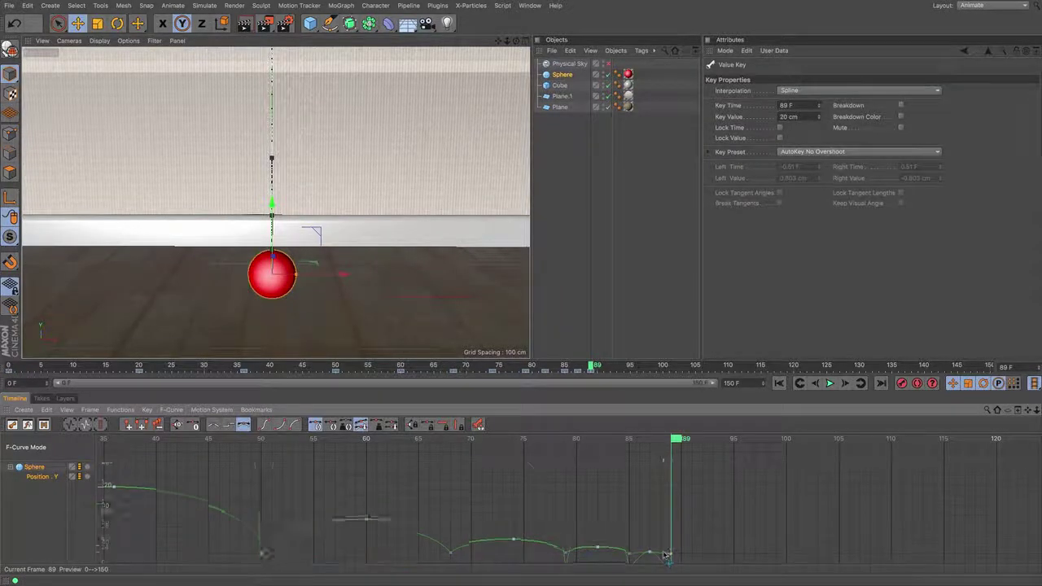
{"action": "scroll", "coordinate": [691, 526], "scroll_direction": "down", "scroll_amount": 8}
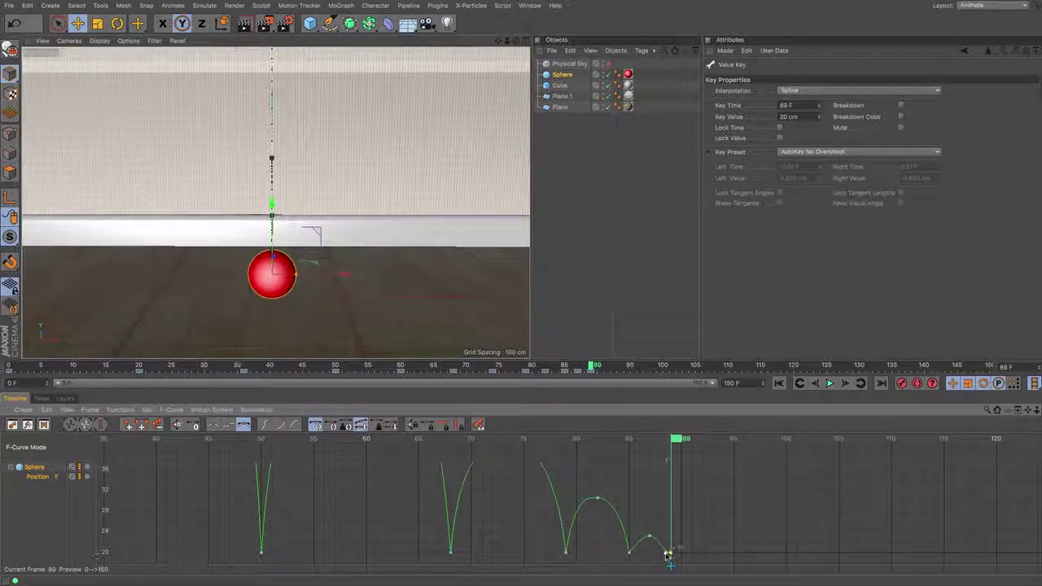
{"action": "left_click_drag", "start_coordinate": [668, 548], "coordinate": [669, 545]}
Adjust the frame 85 handles to about 5.1 cm left and 2.1 cm right, and the frame 79 right handle to about 6.8 cm.
{"action": "left_click", "coordinate": [630, 553]}
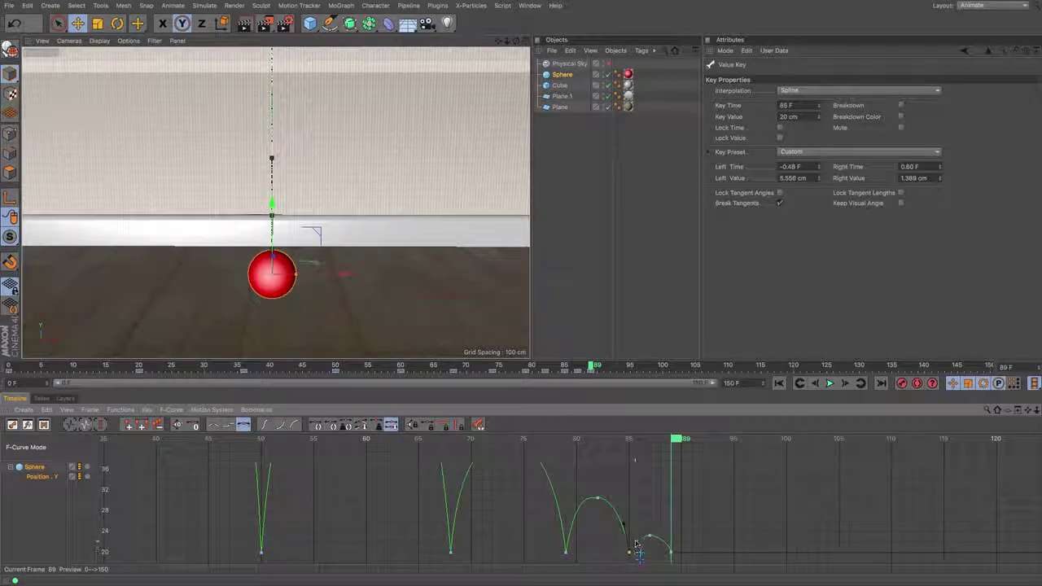
{"action": "mouse_move", "coordinate": [632, 542]}
{"action": "left_mouse_down"}
{"action": "mouse_move", "coordinate": [623, 525]}
{"action": "mouse_move", "coordinate": [624, 543]}
{"action": "left_mouse_up"}
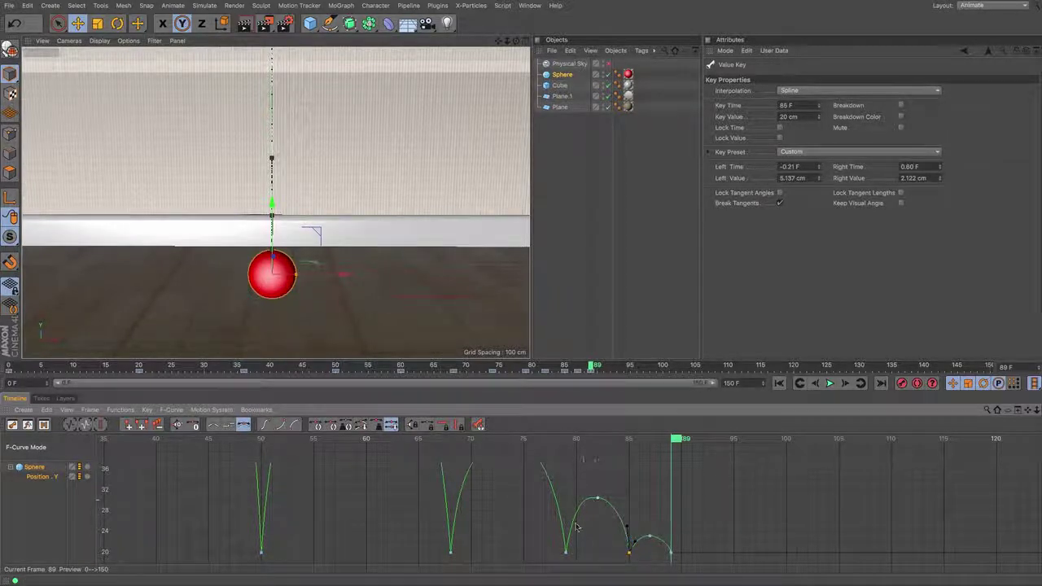
{"action": "left_click", "coordinate": [567, 554]}
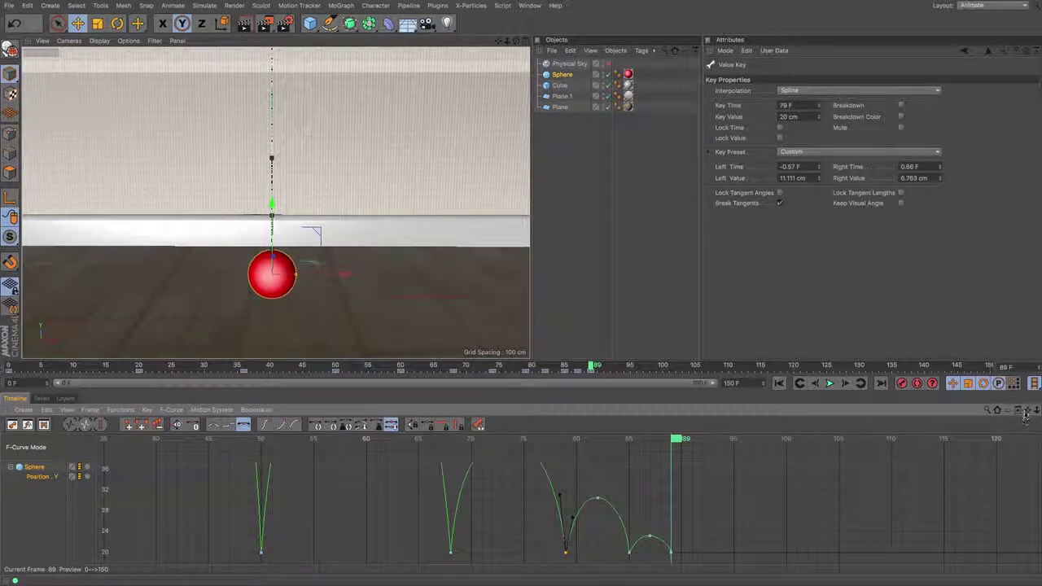
Lower the frame 74 peak key of the sphere's Position Y curve to about 41.2 cm, keeping it at frame 74.
{"action": "left_click_drag", "start_coordinate": [1027, 413], "coordinate": [1041, 439]}
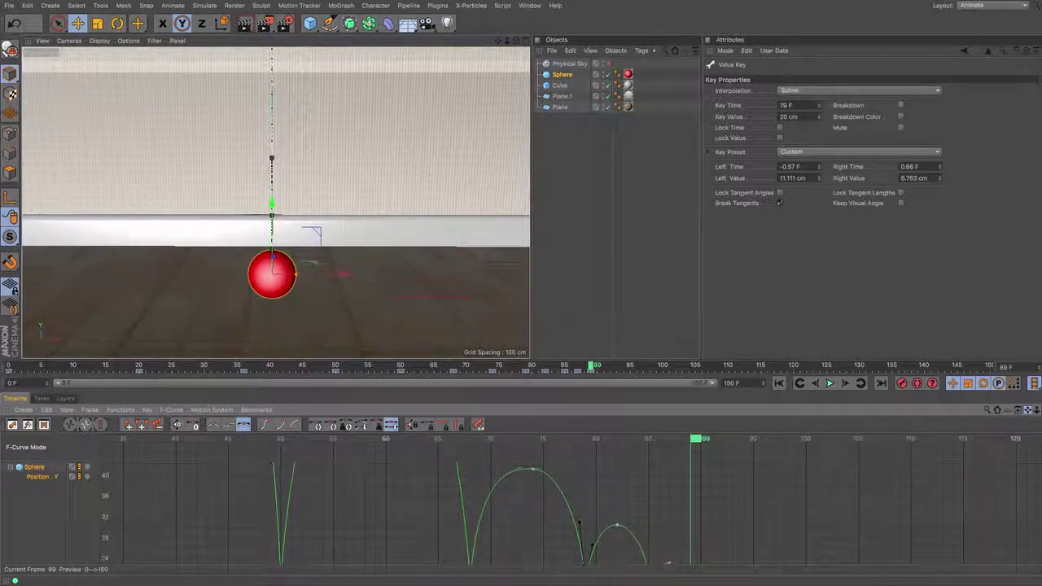
{"action": "left_click", "coordinate": [534, 471]}
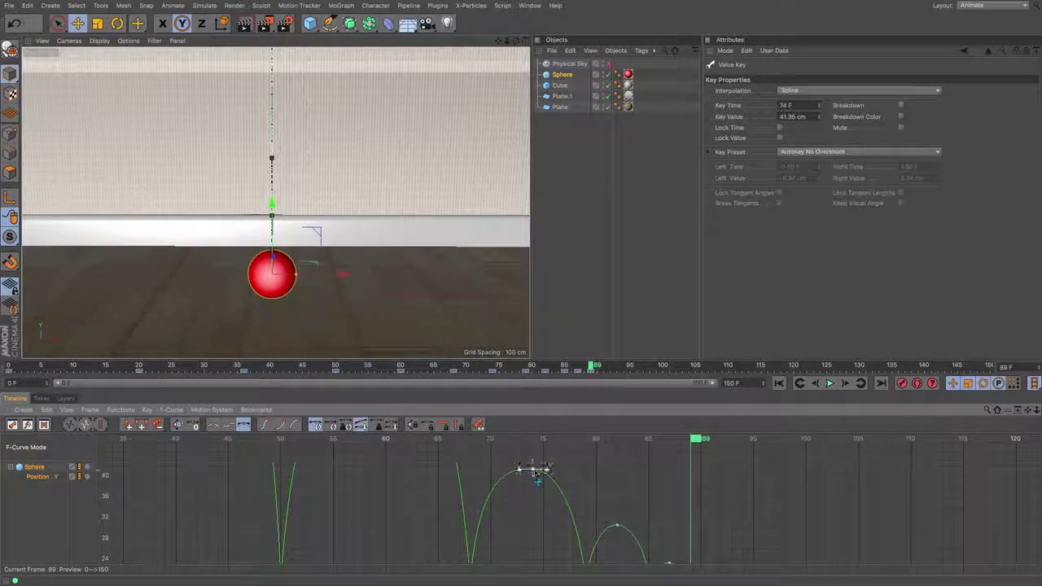
{"action": "left_click_drag", "start_coordinate": [527, 470], "coordinate": [530, 471]}
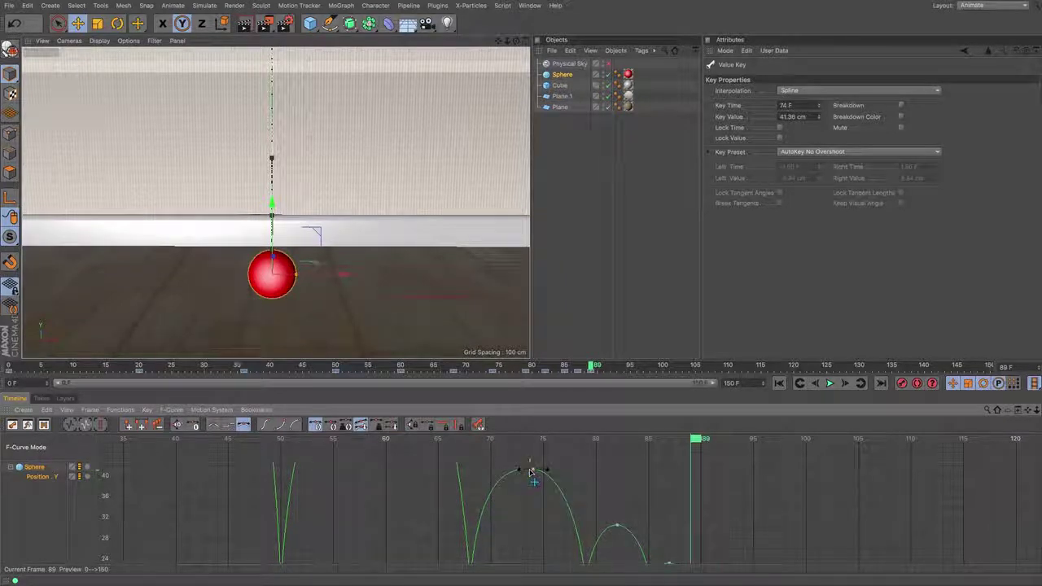
{"action": "left_click_drag", "start_coordinate": [1027, 410], "coordinate": [1030, 406]}
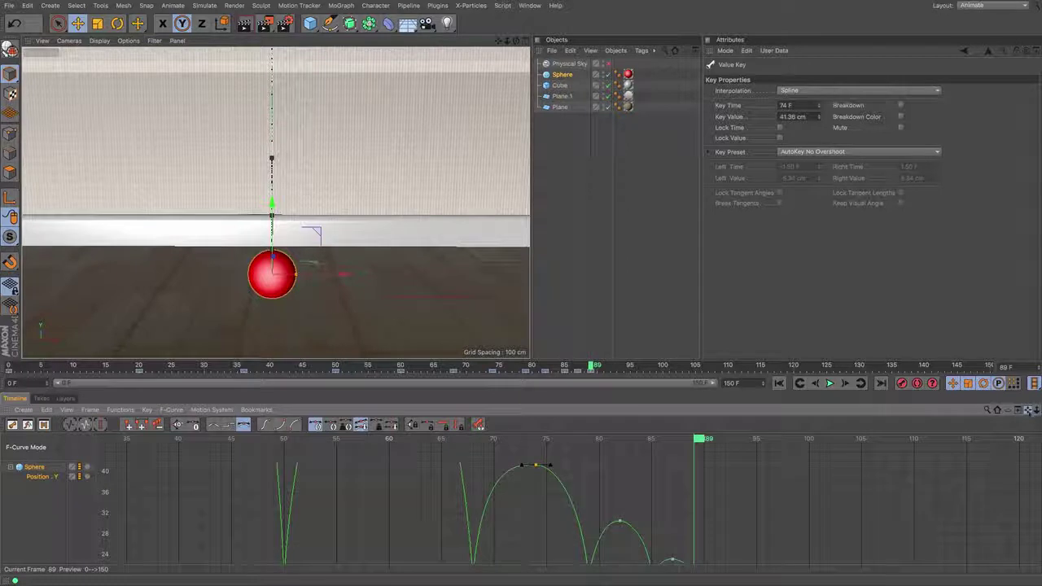
{"action": "right_click_drag", "start_coordinate": [939, 483], "coordinate": [940, 477], "text": "alt"}
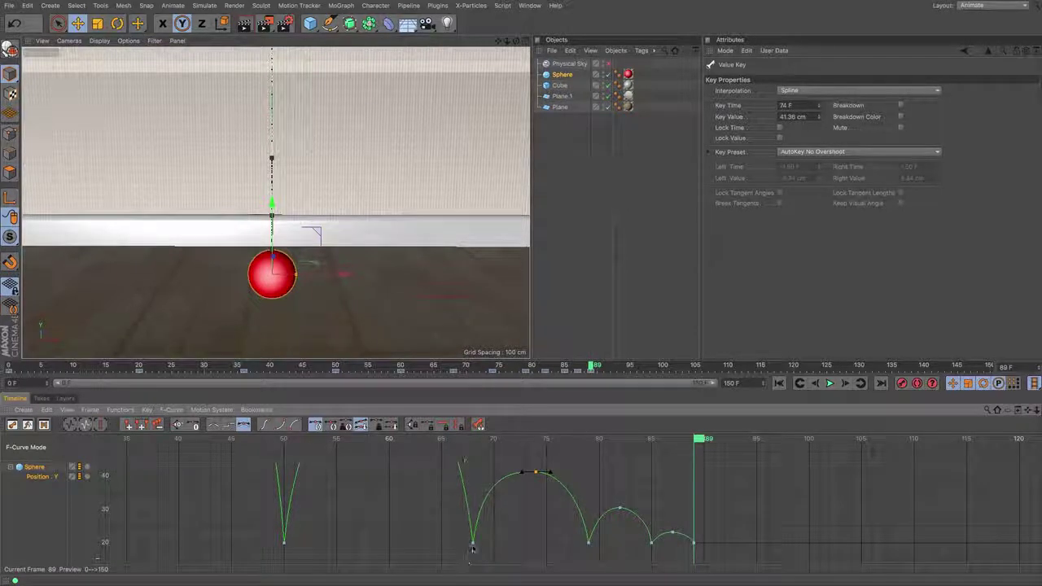
{"action": "left_click", "coordinate": [472, 544]}
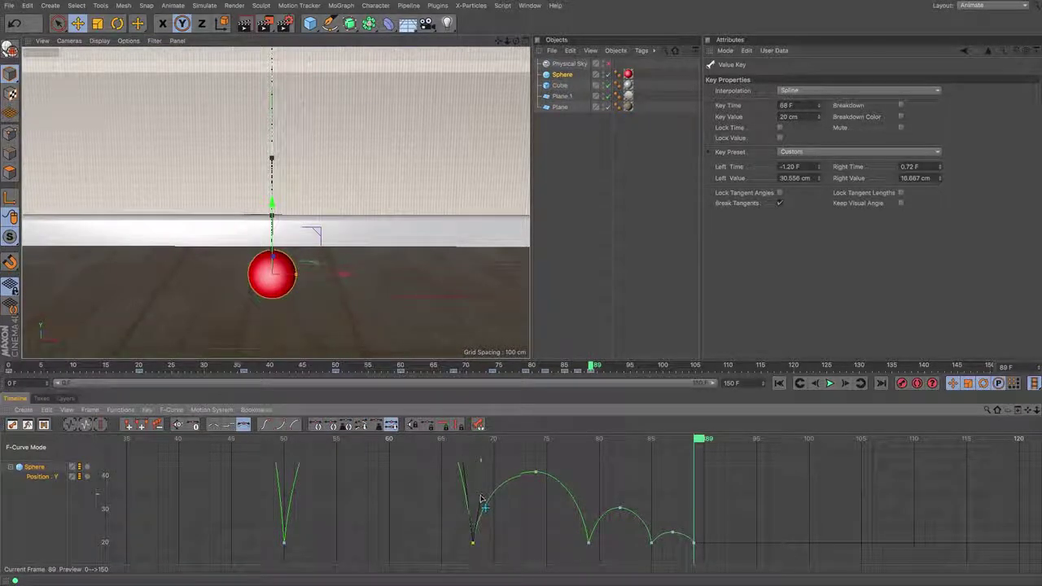
{"action": "left_click", "coordinate": [535, 479]}
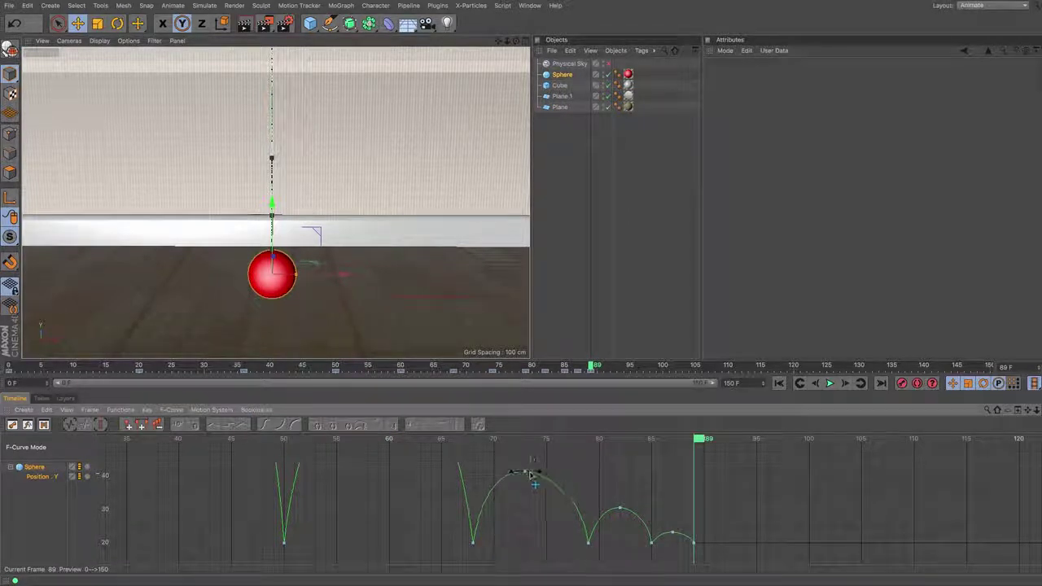
{"action": "left_click", "coordinate": [535, 474]}
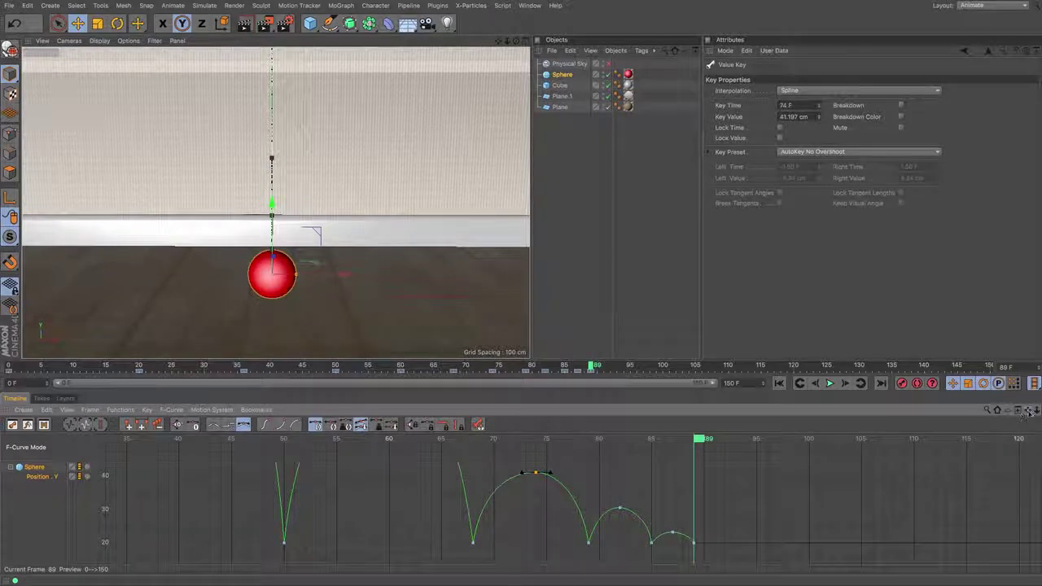
Review the entire Position Y curve and play the bounce animation from frame 0 with nothing selected.
{"action": "left_click_drag", "start_coordinate": [1027, 411], "coordinate": [1041, 509]}
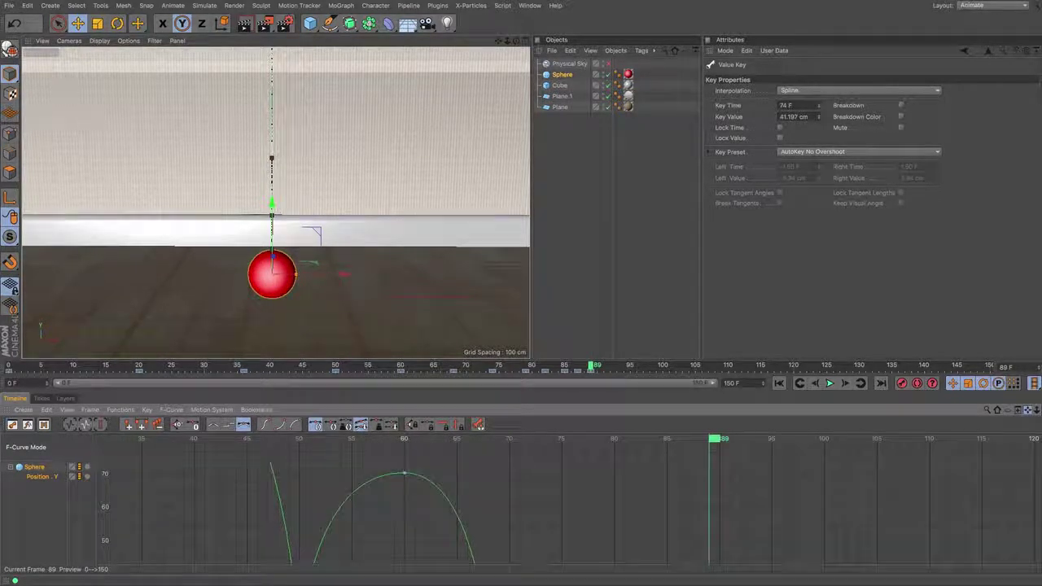
{"action": "mouse_move", "coordinate": [1037, 410]}
{"action": "left_mouse_down"}
{"action": "mouse_move", "coordinate": [1036, 476]}
{"action": "mouse_move", "coordinate": [1021, 498]}
{"action": "mouse_move", "coordinate": [1001, 470]}
{"action": "mouse_move", "coordinate": [986, 529]}
{"action": "mouse_move", "coordinate": [1036, 410]}
{"action": "left_mouse_up"}
{"action": "left_click", "coordinate": [85, 425]}
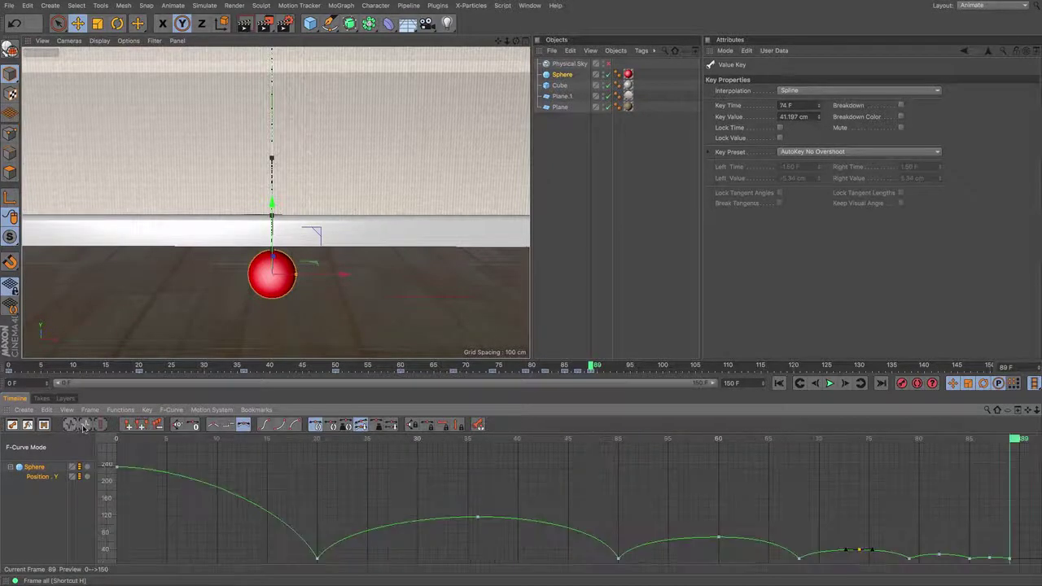
{"action": "left_click", "coordinate": [779, 382]}
{"action": "left_click", "coordinate": [568, 204]}
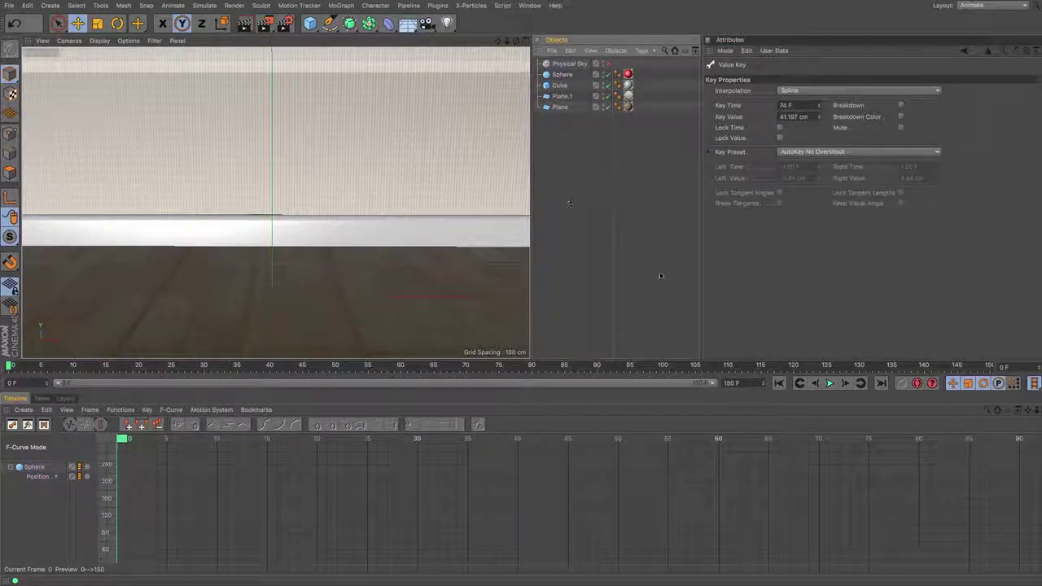
{"action": "left_click", "coordinate": [829, 384]}
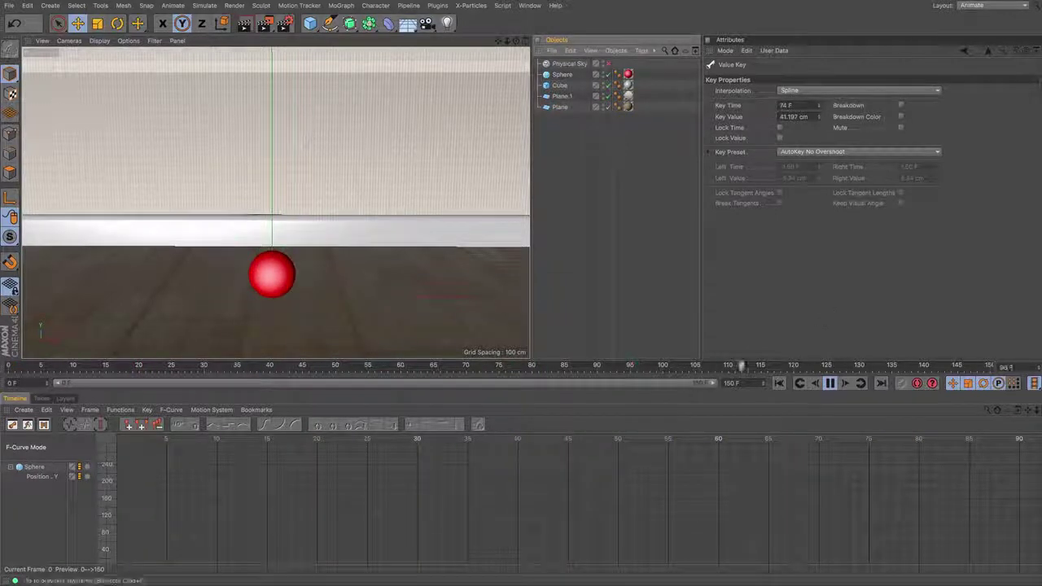
{"action": "left_click", "coordinate": [830, 383]}
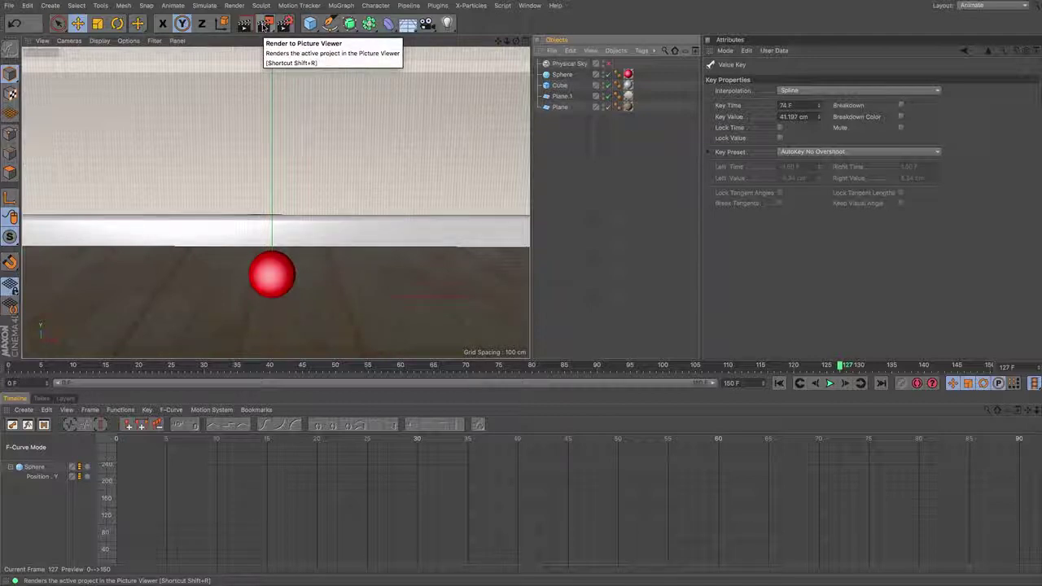
Re-enable the Physical Sky and make a full-render animation preview of all frames at an image size of 1200.
{"action": "left_click", "coordinate": [606, 63]}
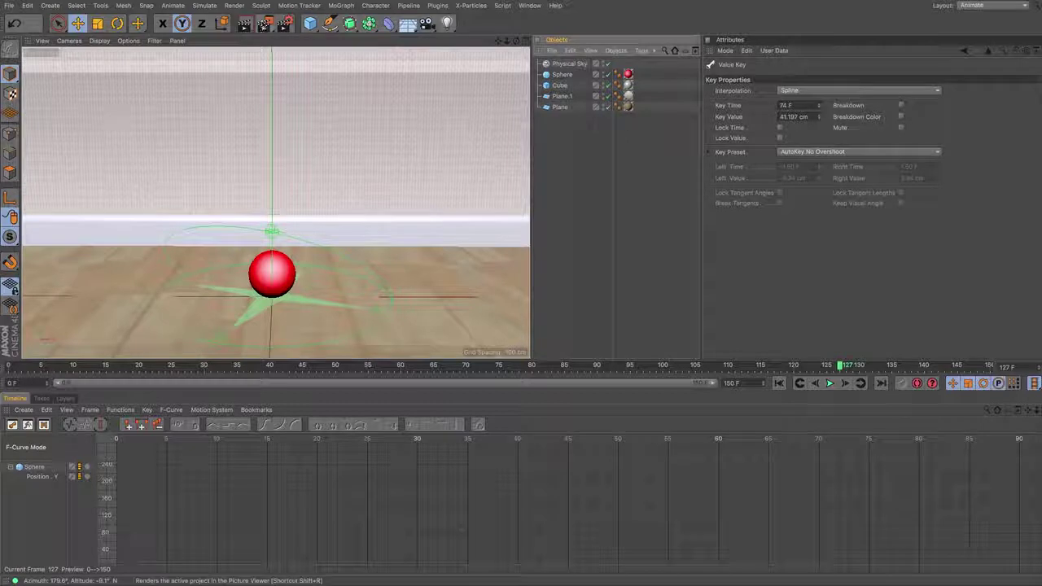
{"action": "left_click", "coordinate": [265, 23]}
{"action": "left_click", "coordinate": [319, 206]}
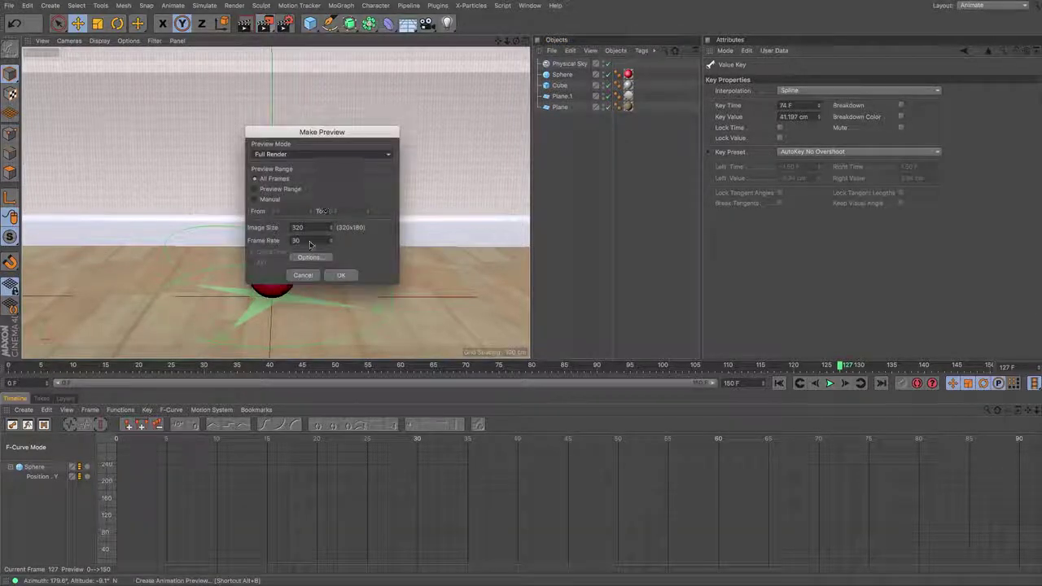
{"action": "left_click", "coordinate": [316, 229]}
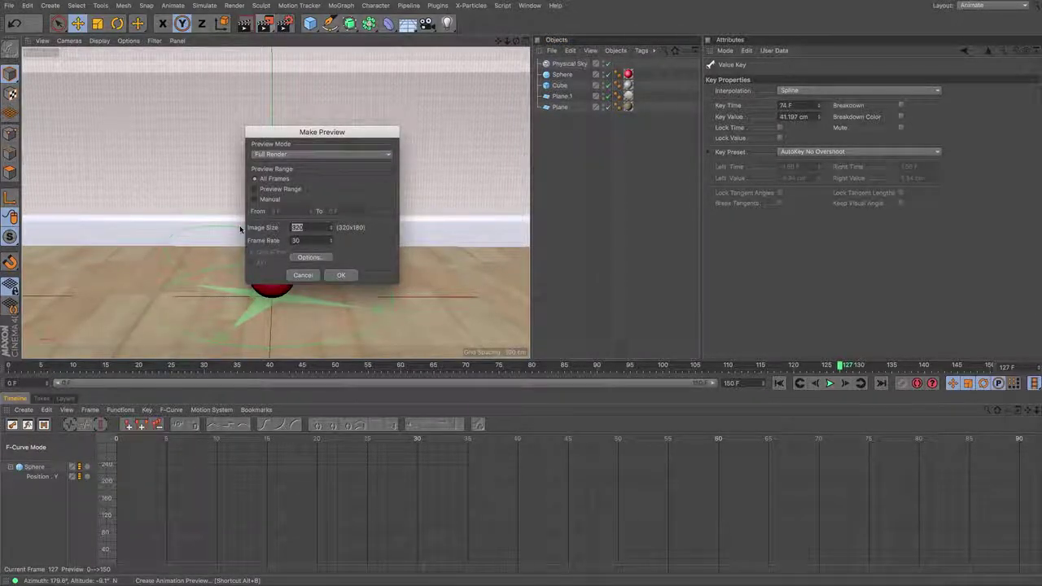
{"action": "type", "text": "1200"}
{"action": "left_click", "coordinate": [341, 275]}
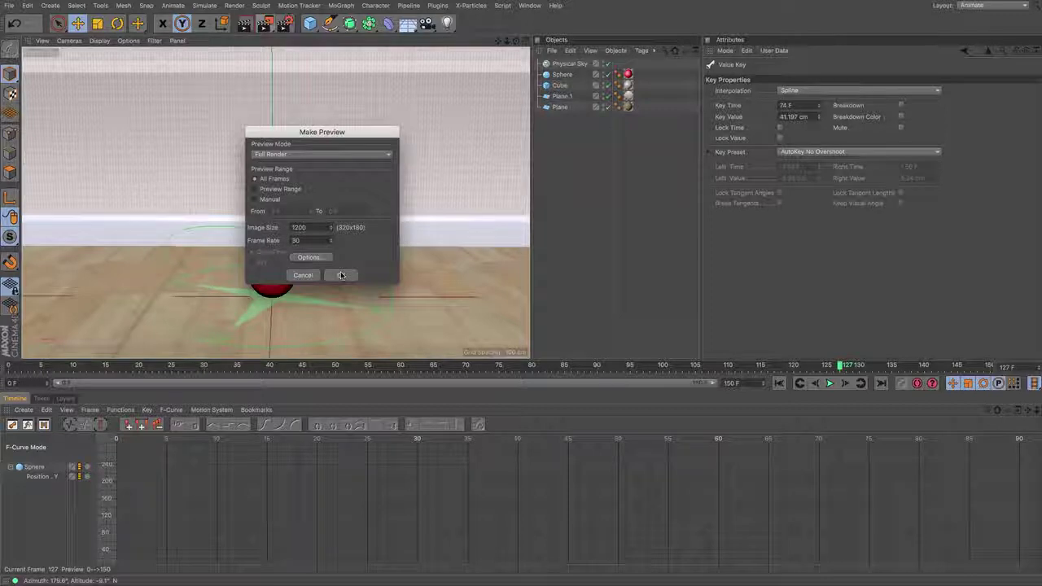
{"action": "left_click", "coordinate": [341, 275]}
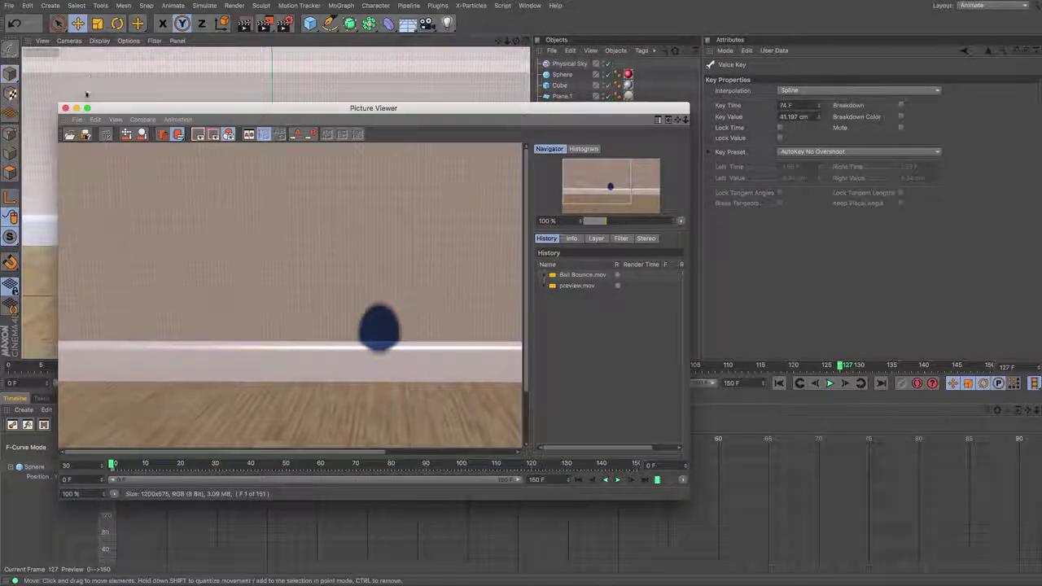
Enlarge the Picture Viewer to full screen and play the rendered bounce preview.
{"action": "left_click", "coordinate": [87, 107]}
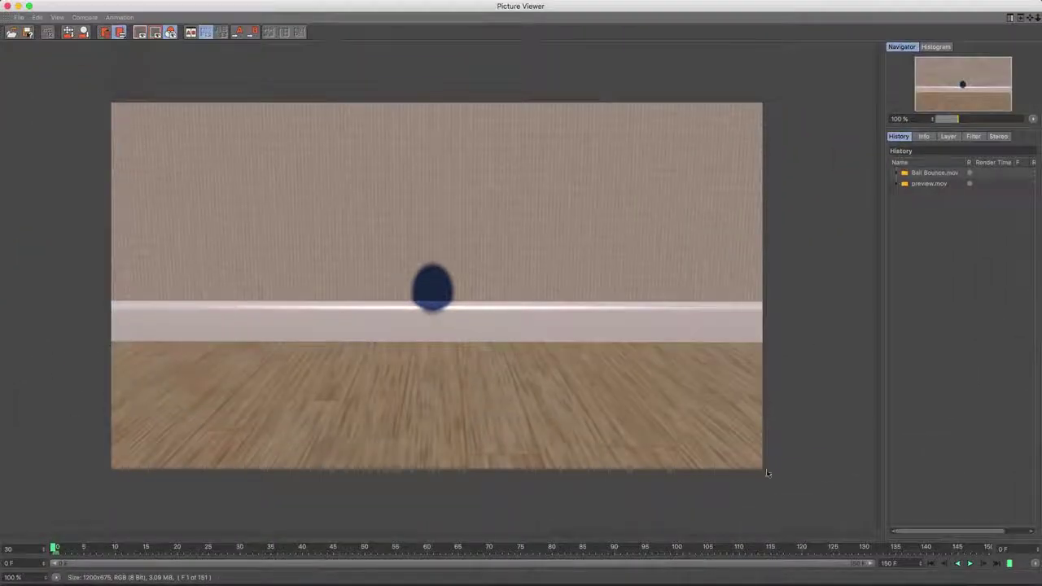
{"action": "left_click", "coordinate": [970, 565]}
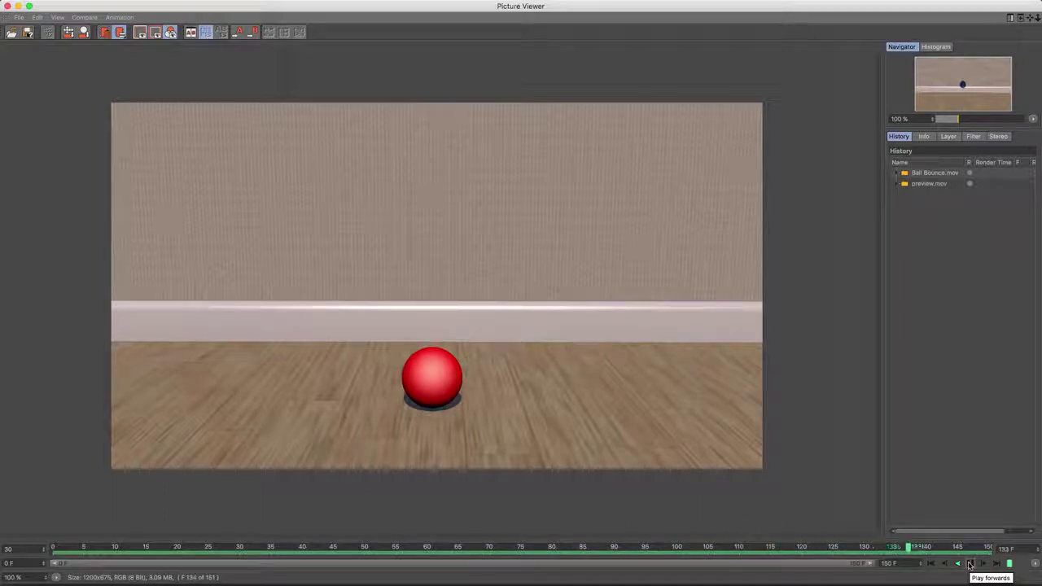
{"action": "left_click", "coordinate": [969, 563]}
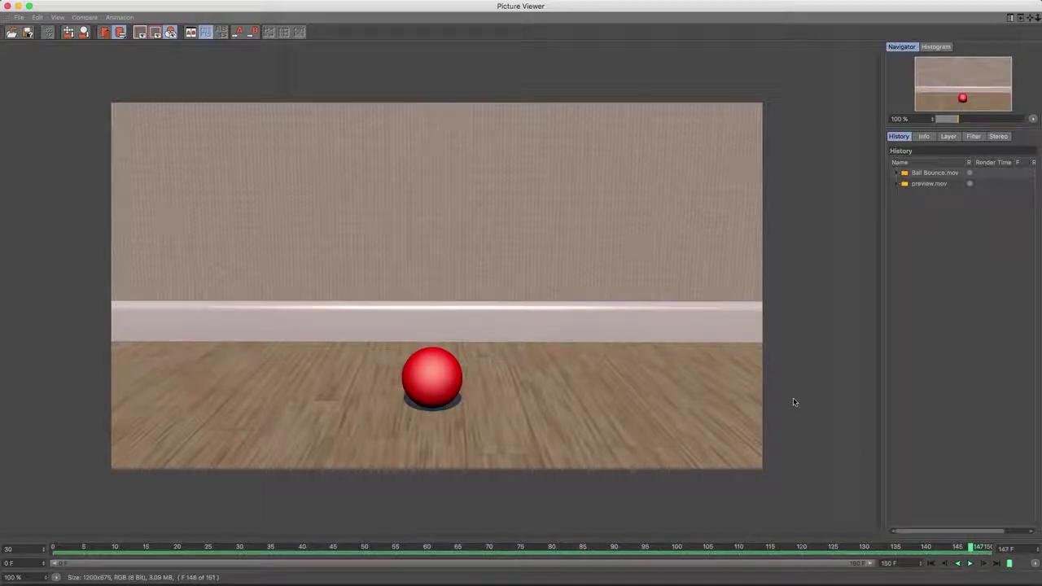